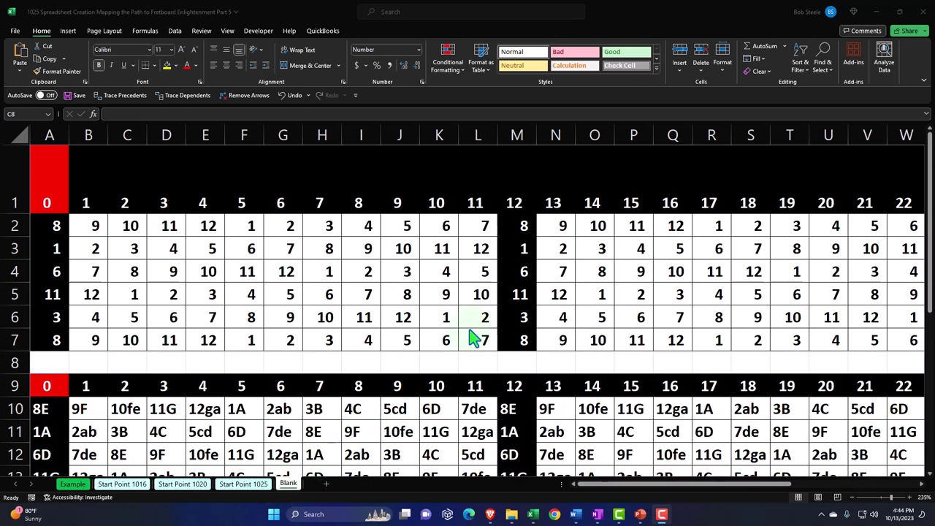
# - Review the row 2 wrap-around formulas and the letters in the Let column
pyautogui.click(642, 218)
pyautogui.press('Right')
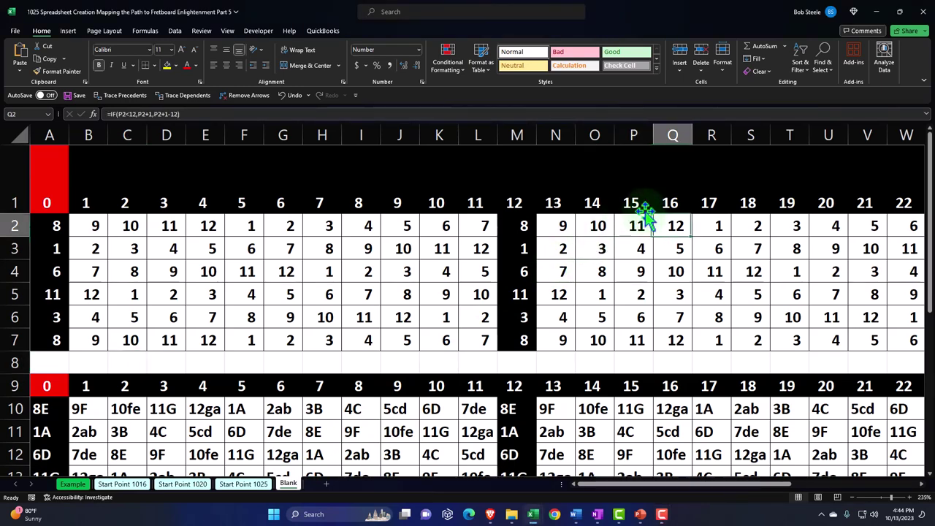
pyautogui.press('Right')
pyautogui.press('Right')
pyautogui.press('Right')
pyautogui.press('Right')
pyautogui.press('Right')
pyautogui.press('Right')
pyautogui.press('Right')
pyautogui.press('Right')
pyautogui.press('Right')
pyautogui.press('Right')
pyautogui.press('Right')
pyautogui.press('Right')
pyautogui.press('Right')
pyautogui.press('Right')
pyautogui.press('Right')
pyautogui.press('Right')
pyautogui.press('Right')
pyautogui.press('Right')
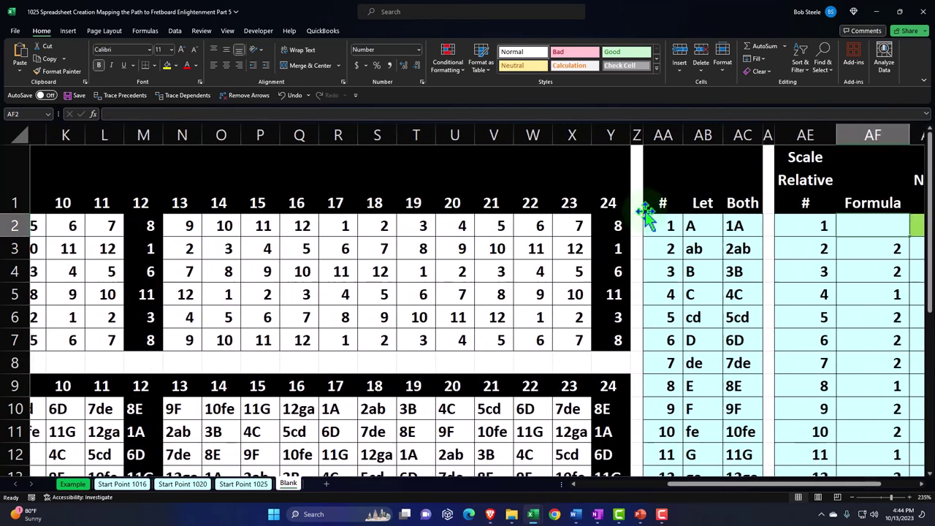
pyautogui.click(532, 231)
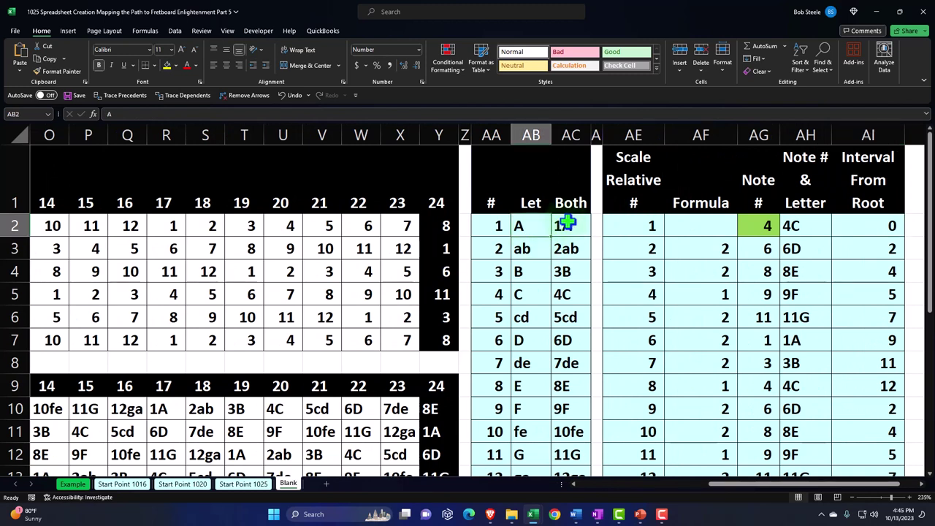
pyautogui.press('Down')
pyautogui.press('Down')
pyautogui.press('Down')
pyautogui.press('Down')
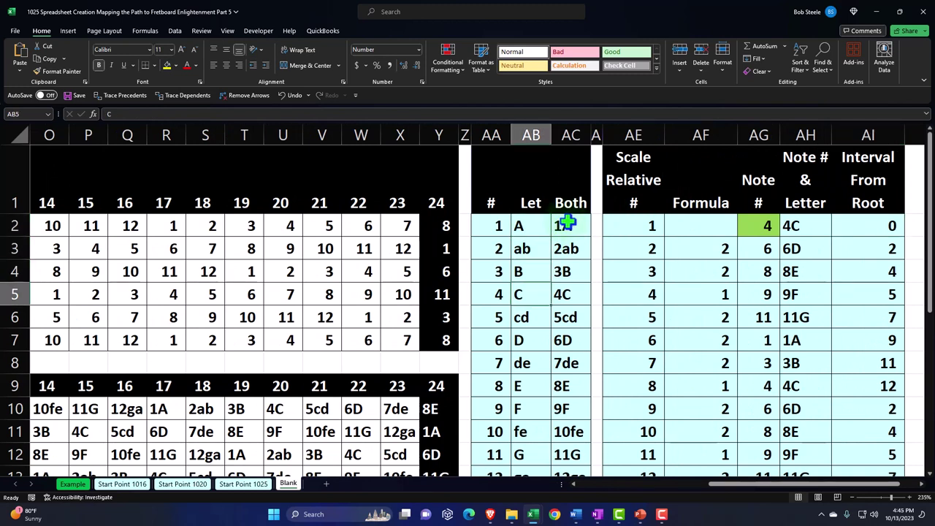
pyautogui.press('Down')
pyautogui.press('Down')
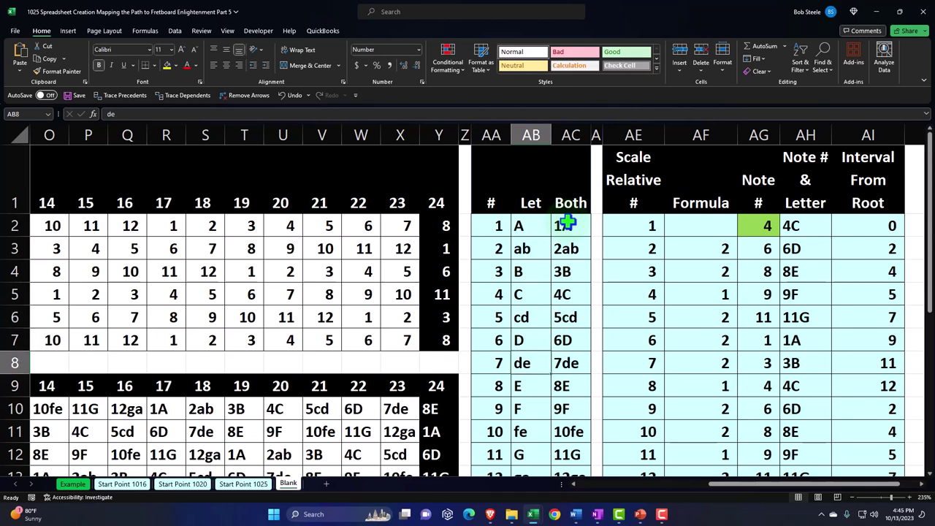
# - Inspect the AC2 formula joining note number and letter, leaving it unchanged
pyautogui.scroll(-1, 602, 260)
pyautogui.moveTo(533, 157); pyautogui.dragTo(519, 408)
pyautogui.scroll(1, 515, 387)
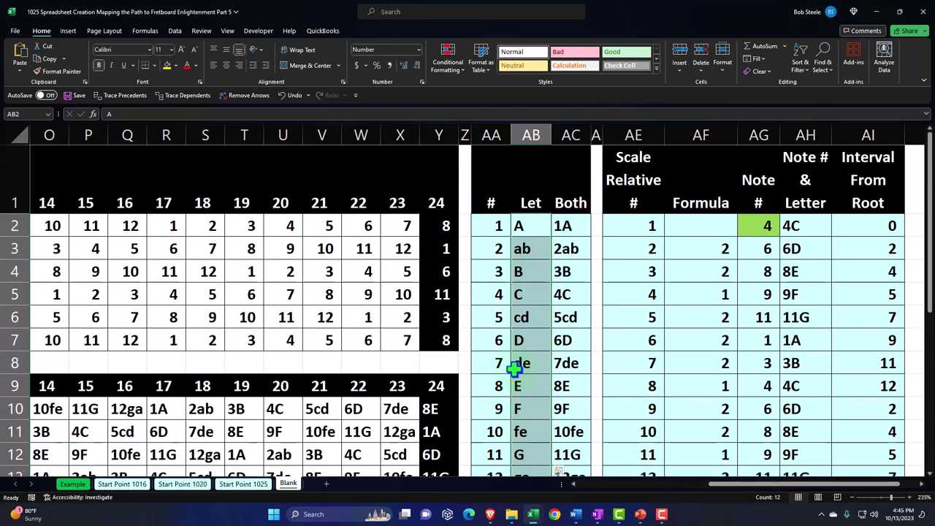
pyautogui.moveTo(487, 232); pyautogui.dragTo(477, 337)
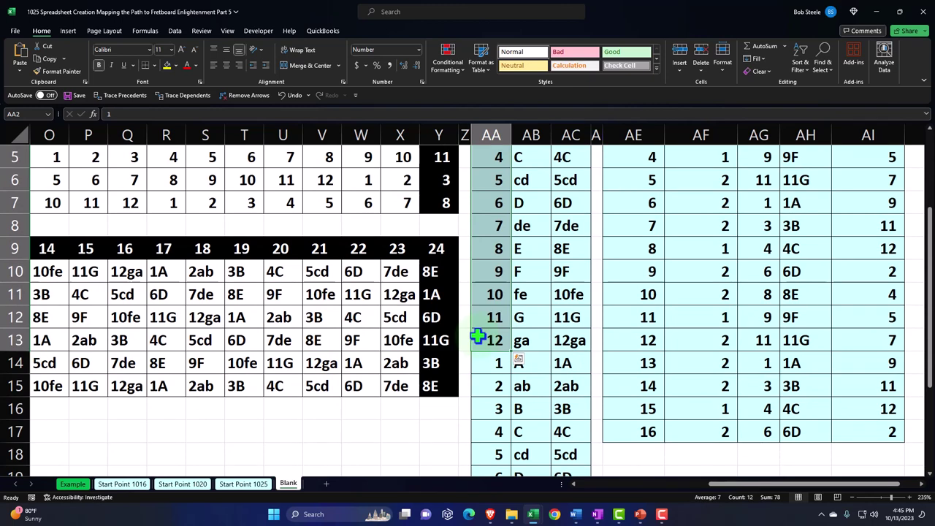
pyautogui.scroll(2, 478, 336)
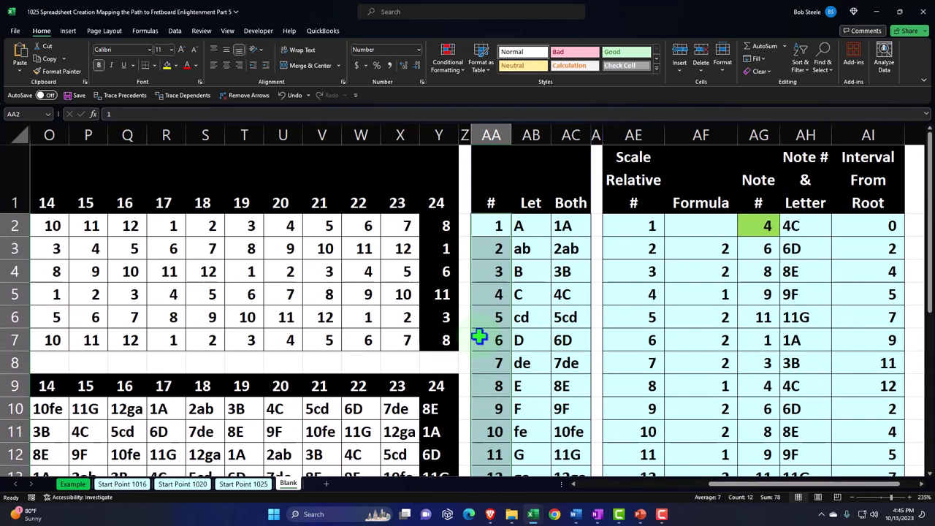
pyautogui.doubleClick(569, 226)
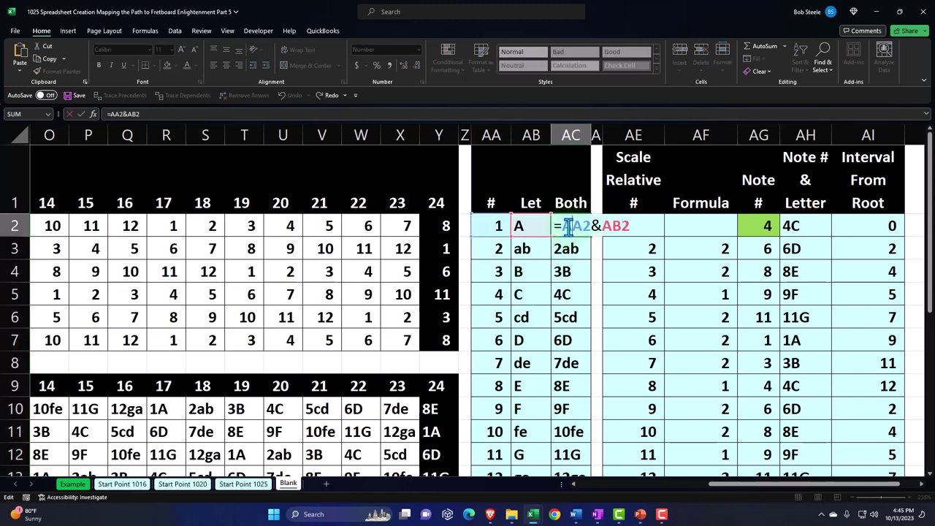
pyautogui.press('Return')
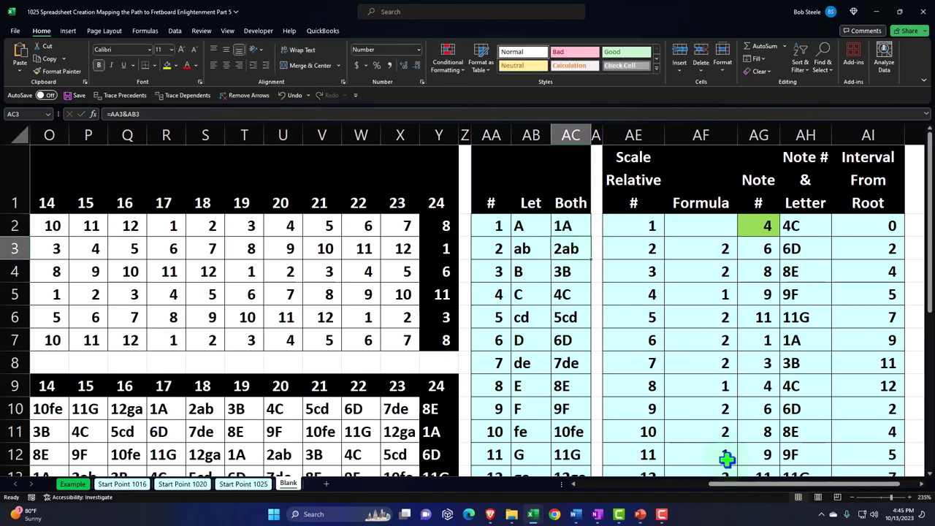
pyautogui.moveTo(744, 488); pyautogui.dragTo(541, 488)
# - Check the open-string values in column A and the XLOOKUP formula in J10
pyautogui.click(62, 226)
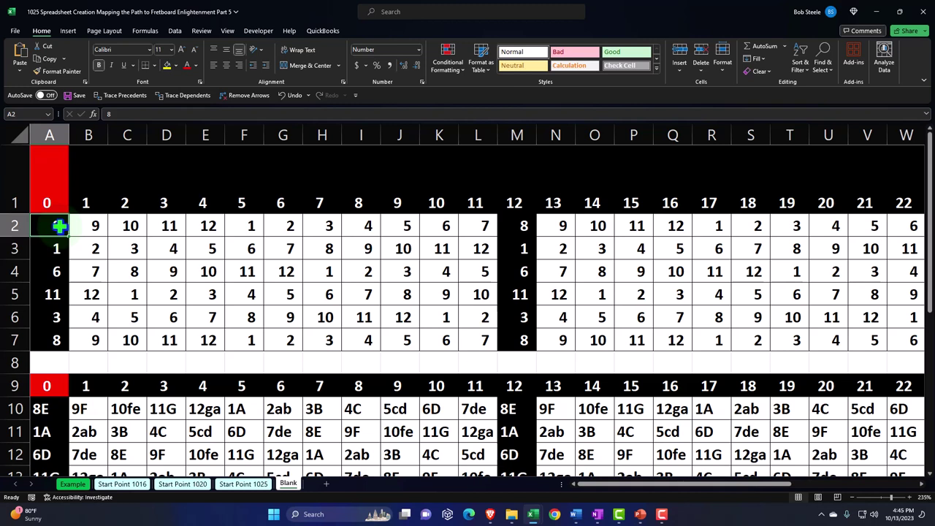
pyautogui.press('Down')
pyautogui.press('Down')
pyautogui.press('Down')
pyautogui.press('Down')
pyautogui.press('Down')
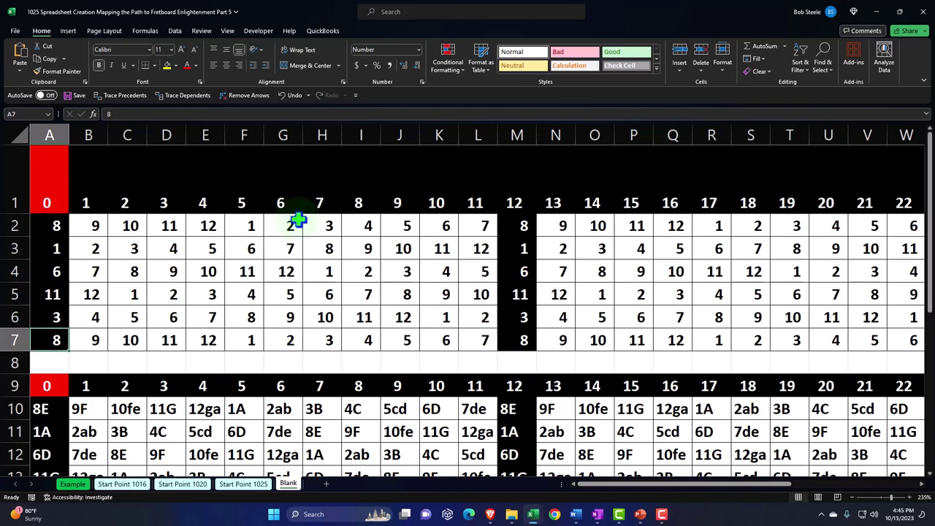
pyautogui.scroll(-2, 298, 220)
pyautogui.click(392, 277)
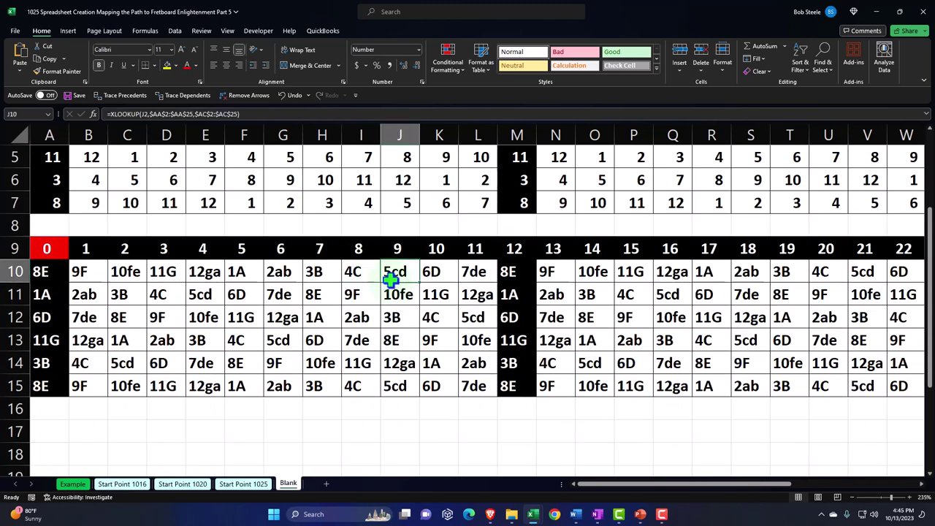
pyautogui.scroll(2, 393, 275)
# - Step along row 2 from N2 to the root note value 4 in AG2
pyautogui.click(561, 217)
pyautogui.press('Right')
pyautogui.press('Right')
pyautogui.press('Right')
pyautogui.press('Right')
pyautogui.press('Right')
pyautogui.press('Right')
pyautogui.press('Right')
pyautogui.press('Right')
pyautogui.press('Right')
pyautogui.press('Right')
pyautogui.press('Right')
pyautogui.press('Right')
pyautogui.press('Right')
pyautogui.press('Right')
pyautogui.press('Right')
pyautogui.press('Right')
pyautogui.press('Right')
pyautogui.press('Right')
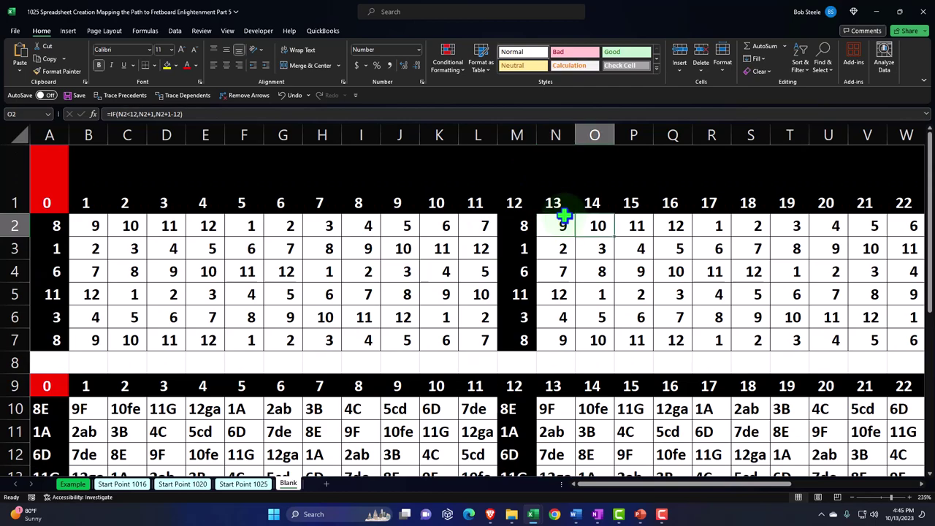
pyautogui.press('Right')
pyautogui.press('Right')
pyautogui.press('Right')
pyautogui.press('Right')
pyautogui.press('Right')
pyautogui.press('Right')
pyautogui.press('Right')
pyautogui.press('Right')
pyautogui.press('Right')
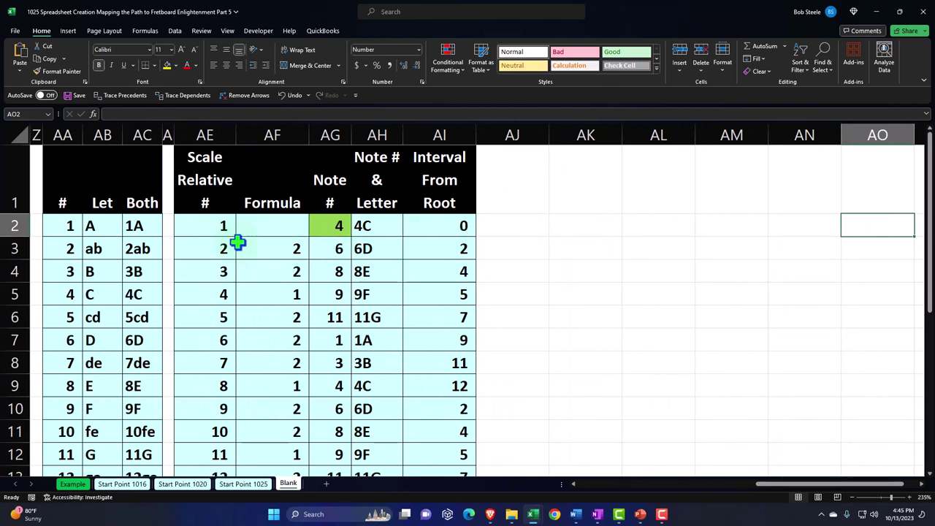
pyautogui.click(342, 226)
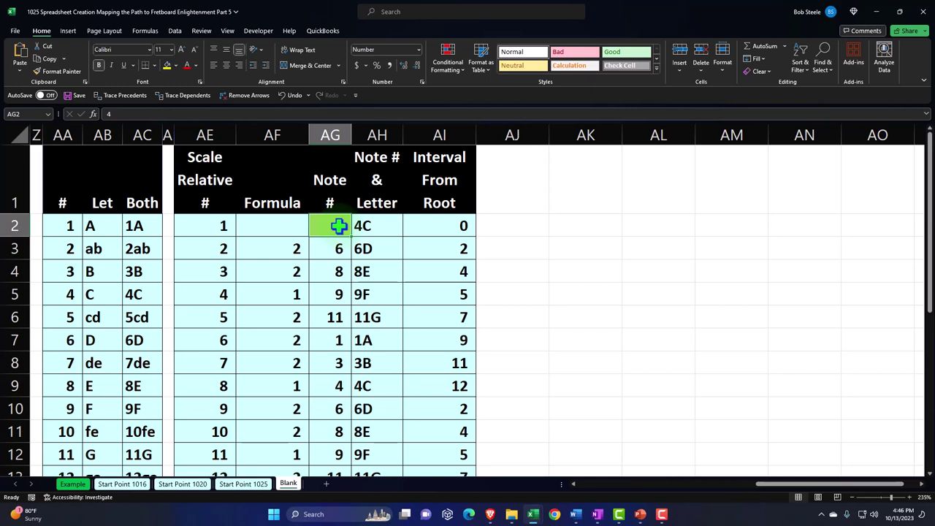
# - Review the step values in the Formula column, then return to AG2
pyautogui.click(293, 248)
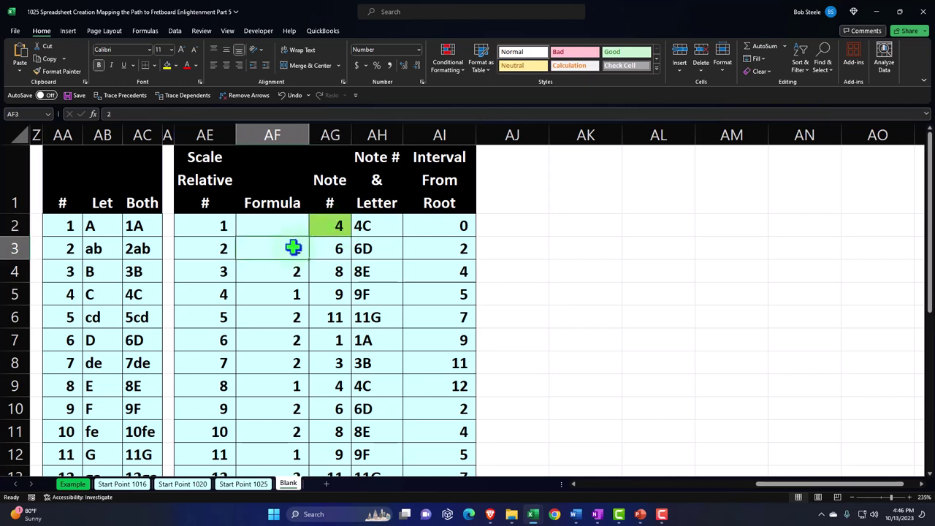
pyautogui.press('Down')
pyautogui.press('Down')
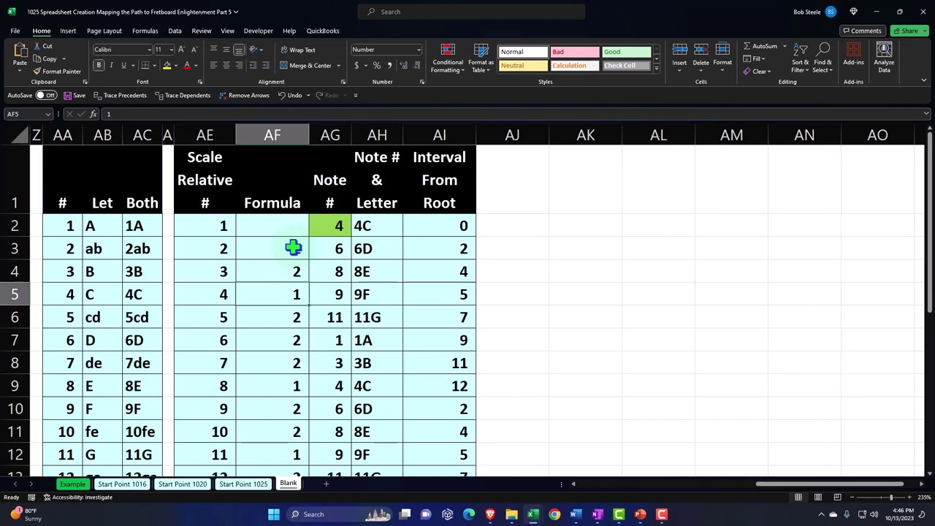
pyautogui.press('Down')
pyautogui.press('Down')
pyautogui.press('Down')
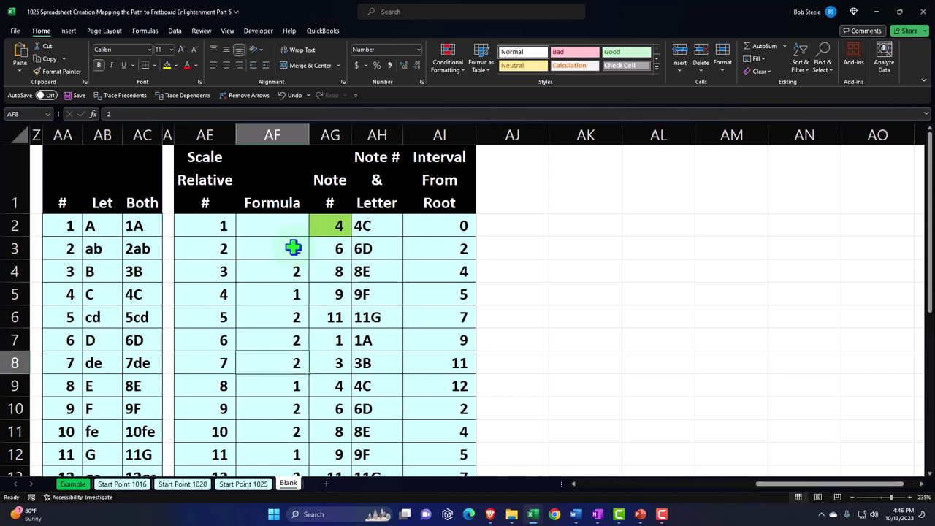
pyautogui.press('Down')
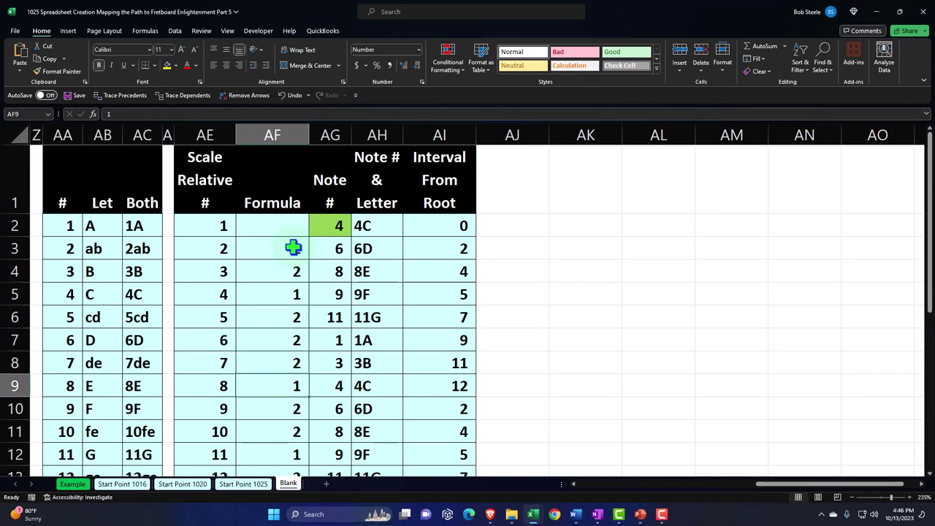
pyautogui.click(334, 230)
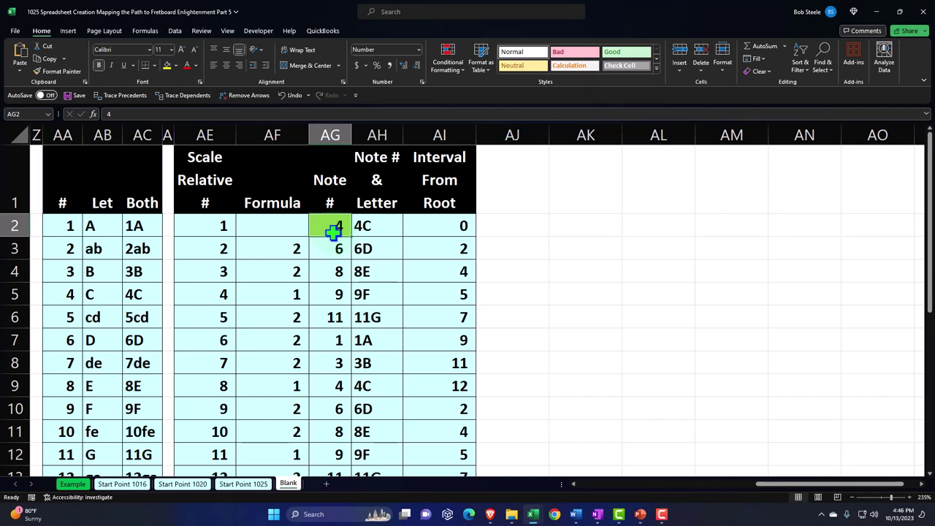
# - Inspect the note-number formulas in AG3 through AG6 without changing them
pyautogui.doubleClick(332, 249)
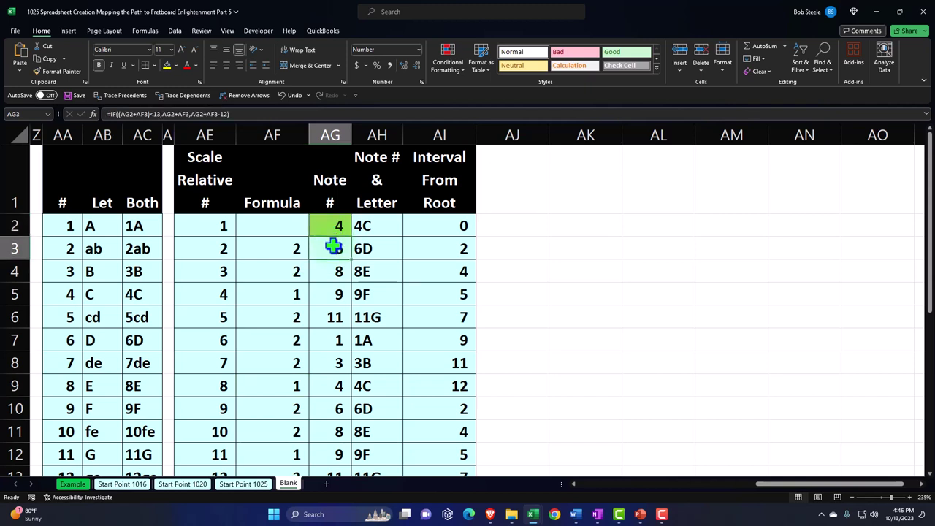
pyautogui.press('Escape')
pyautogui.doubleClick(331, 272)
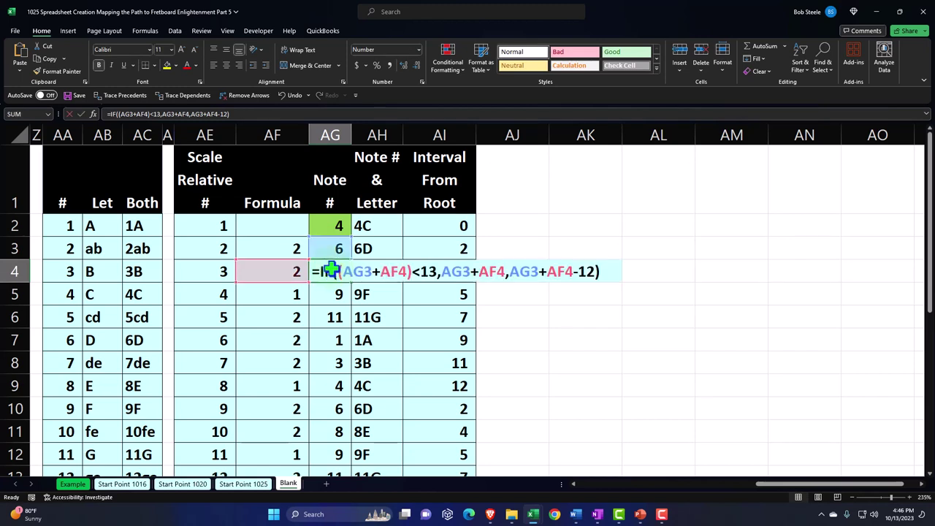
pyautogui.press('Escape')
pyautogui.doubleClick(326, 294)
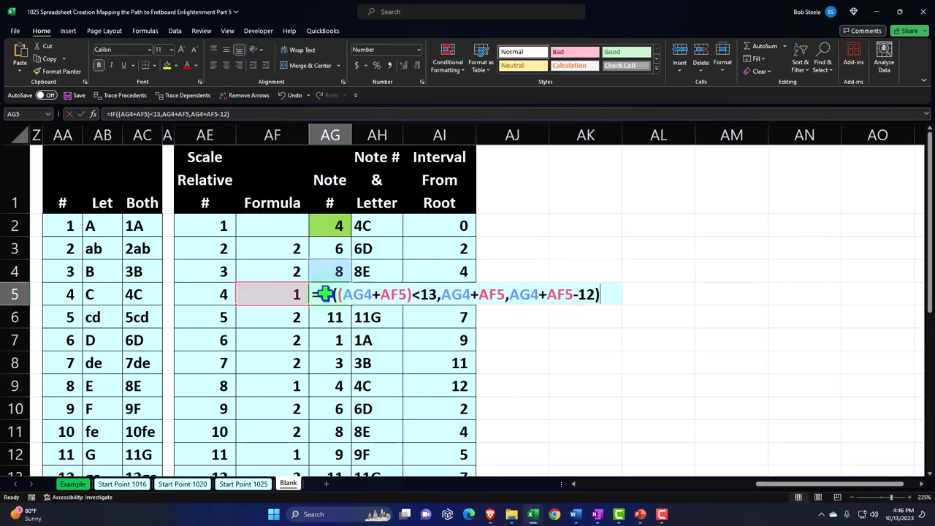
pyautogui.press('Escape')
pyautogui.click(324, 314)
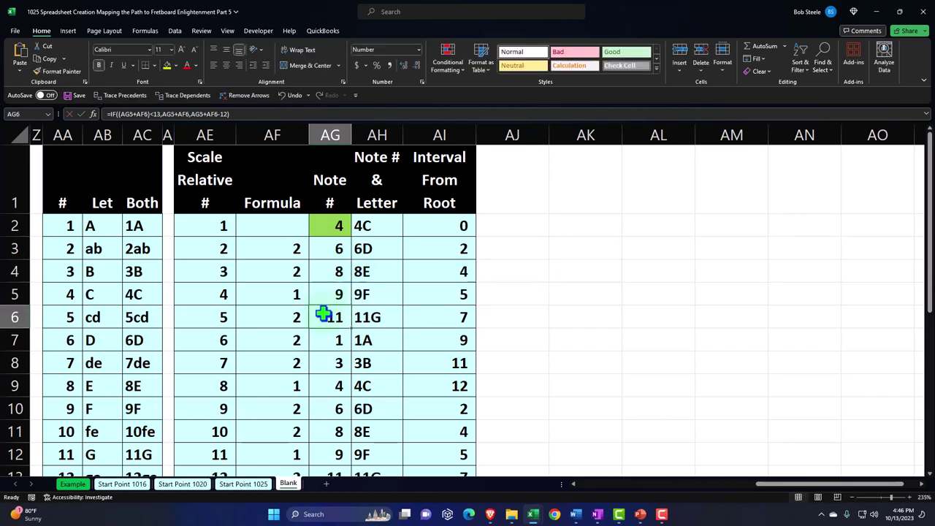
pyautogui.doubleClick(323, 315)
pyautogui.press('Return')
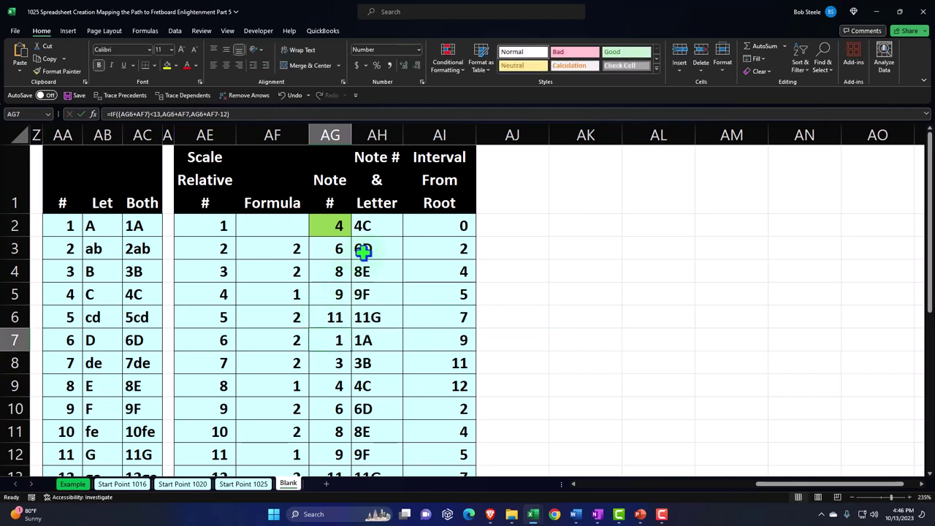
# - Inspect the XLOOKUP in AH2 and the interval-from-root formula in AI4
pyautogui.click(370, 228)
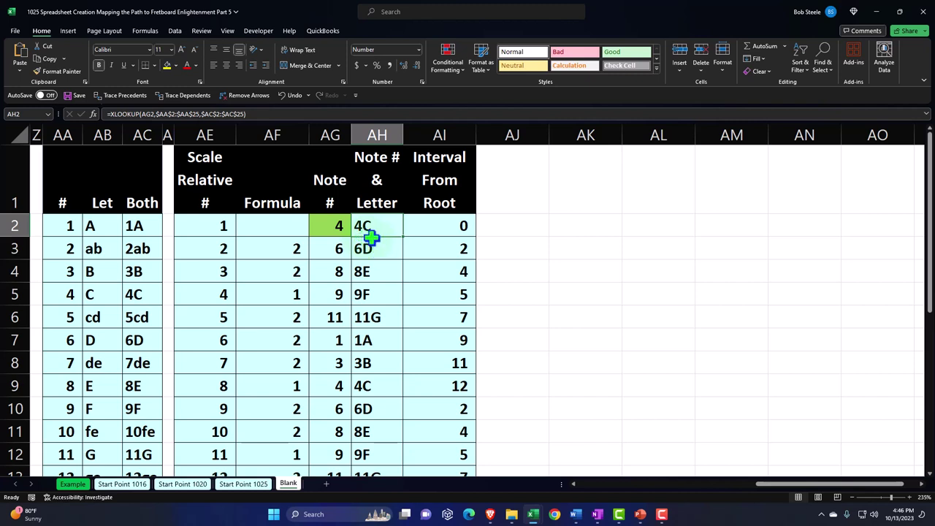
pyautogui.doubleClick(450, 271)
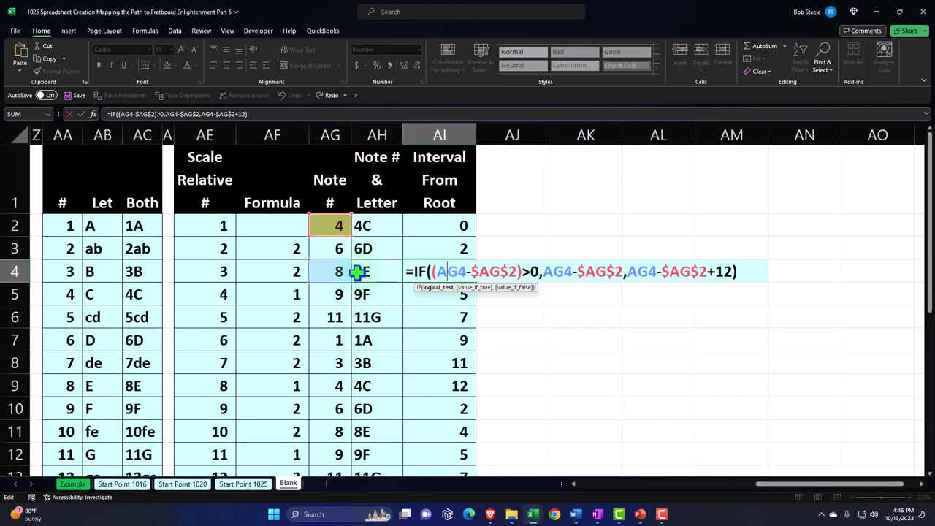
pyautogui.press('Return')
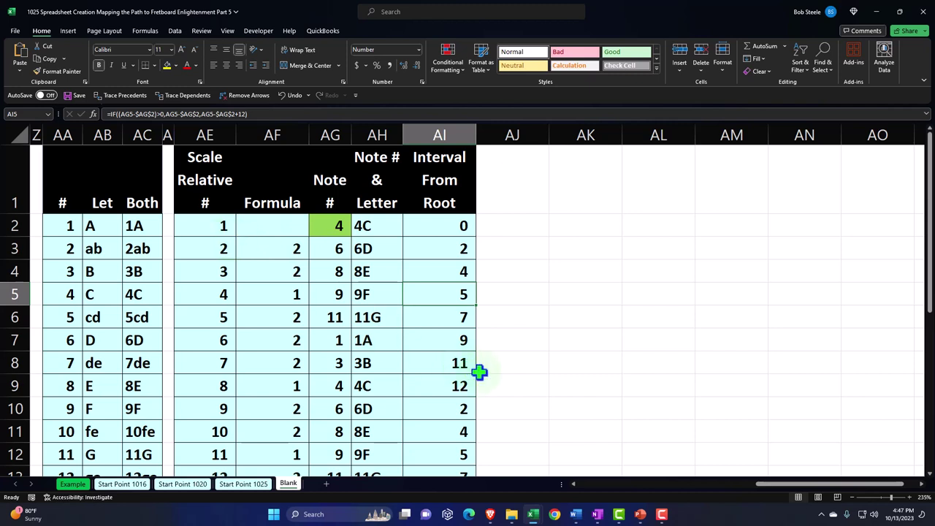
pyautogui.click(490, 515)
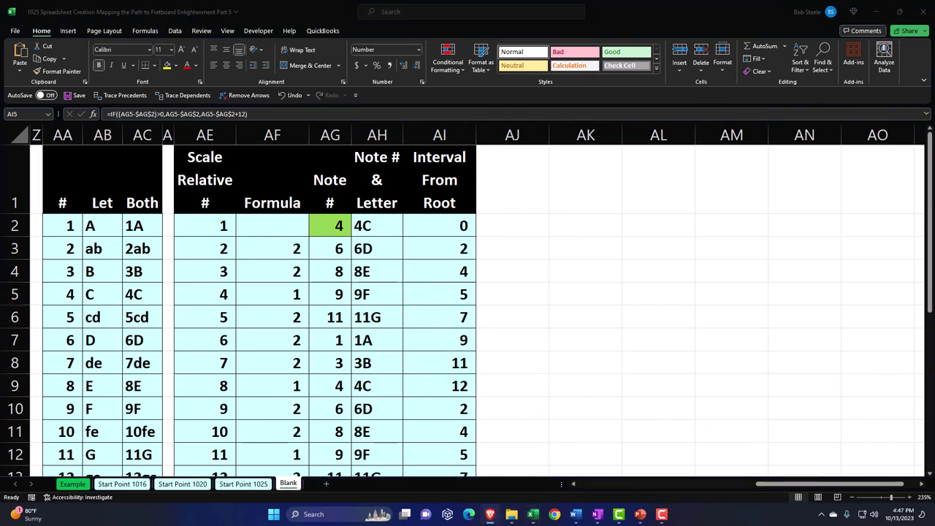
pyautogui.hotkey('alt', 'Tab')
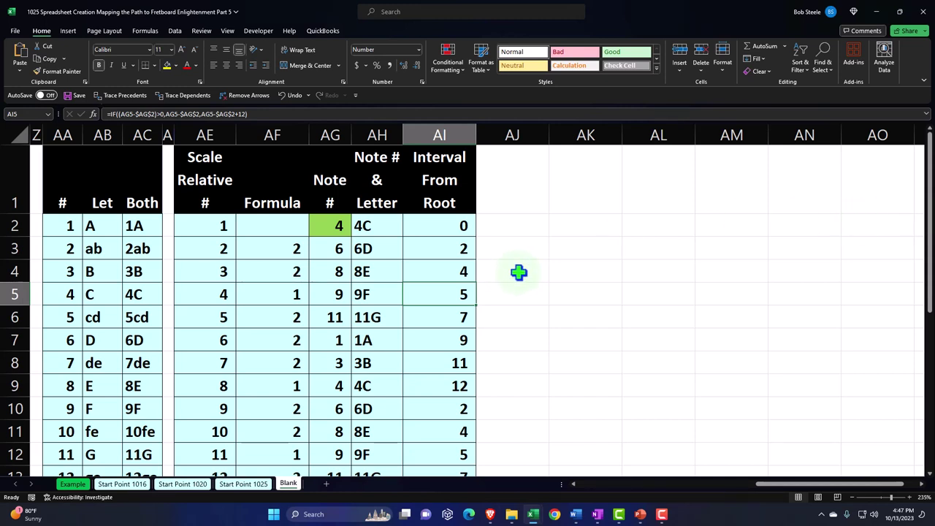
pyautogui.click(335, 223)
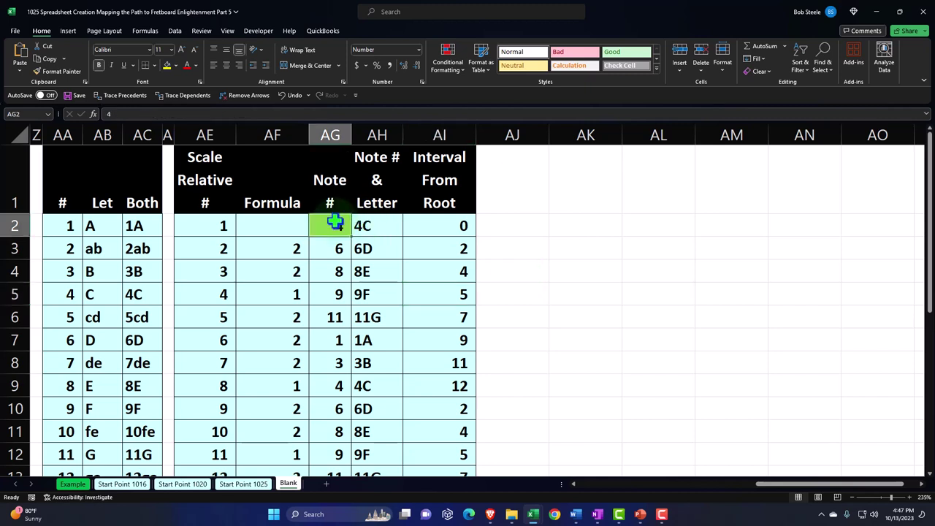
# - Compare the scale-relative number and note list, ending on root cell AG2
pyautogui.click(205, 222)
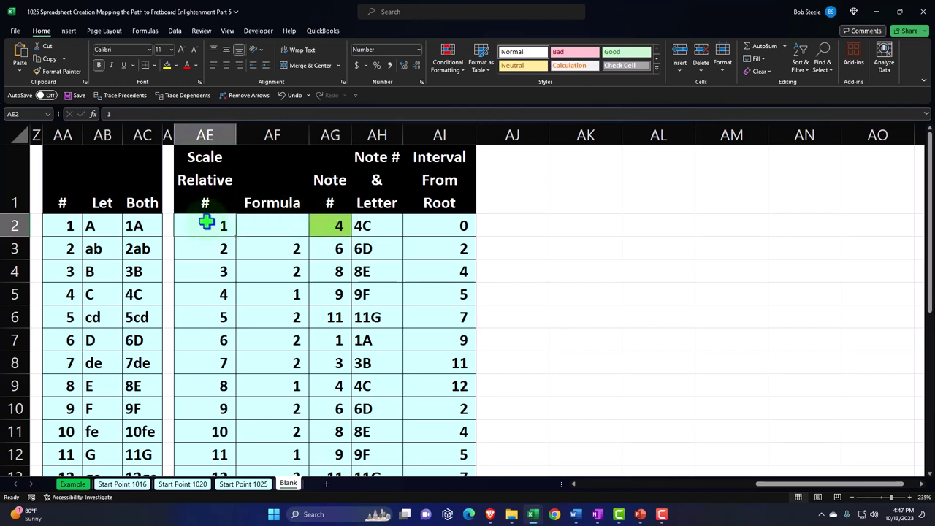
pyautogui.click(310, 227)
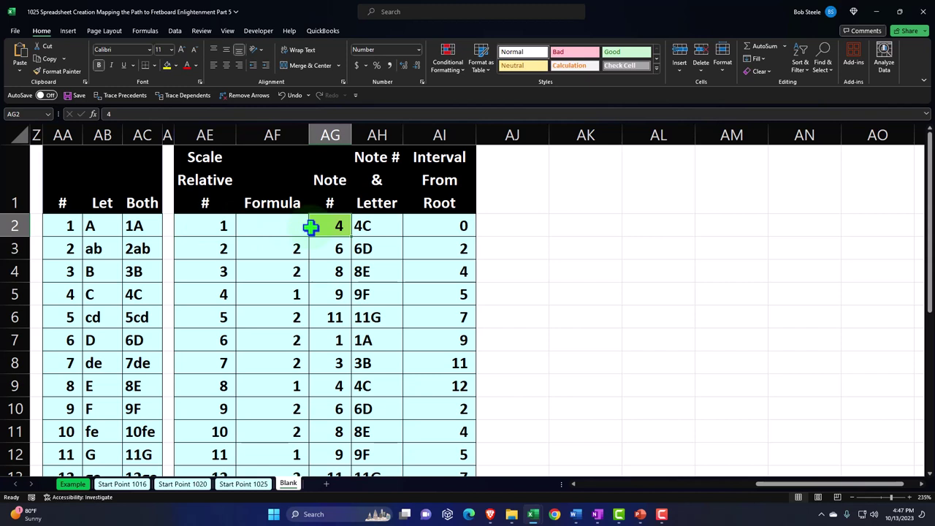
pyautogui.click(63, 226)
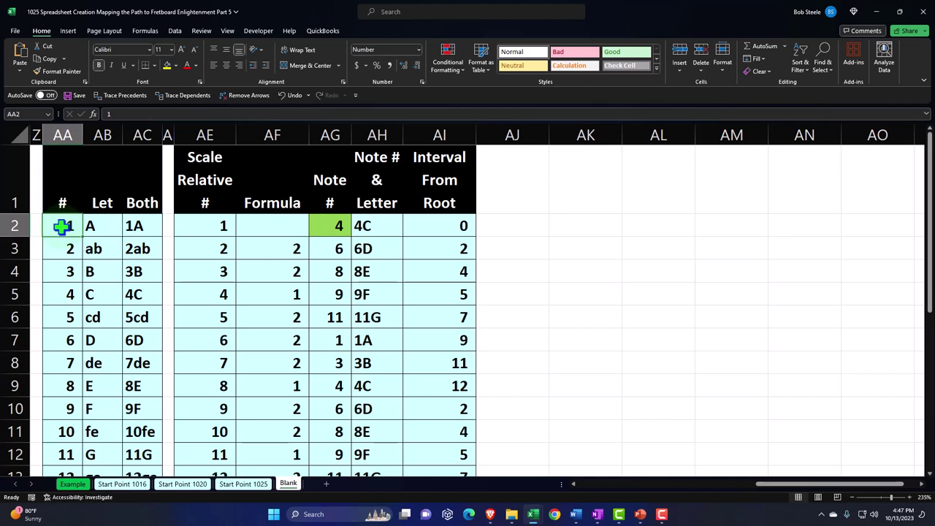
pyautogui.press('Down')
pyautogui.press('Down')
pyautogui.press('Down')
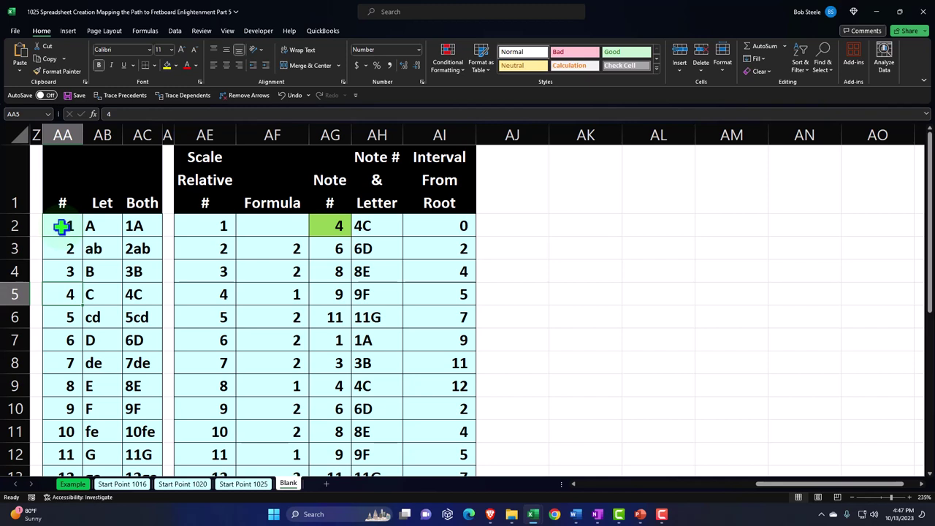
pyautogui.press('Up')
pyautogui.press('Up')
pyautogui.press('Up')
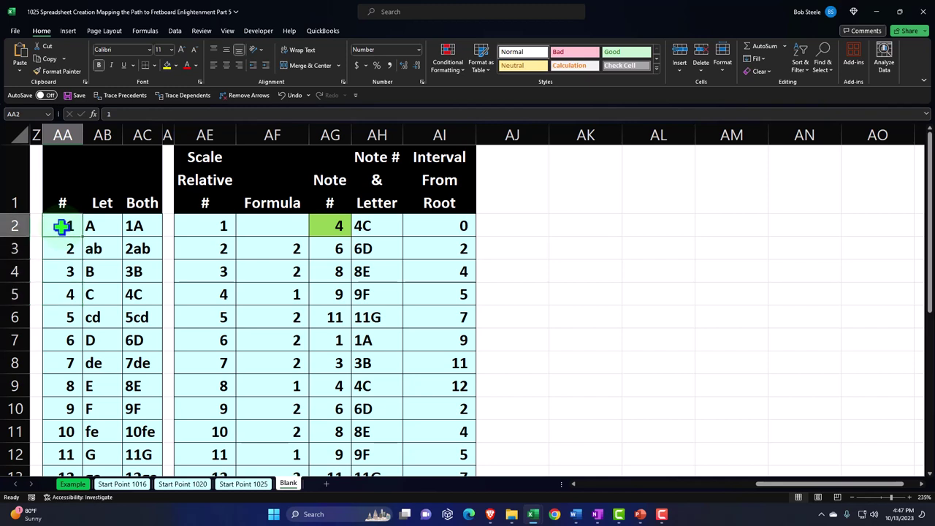
pyautogui.press('Right')
pyautogui.press('Right')
pyautogui.press('Right')
pyautogui.press('Right')
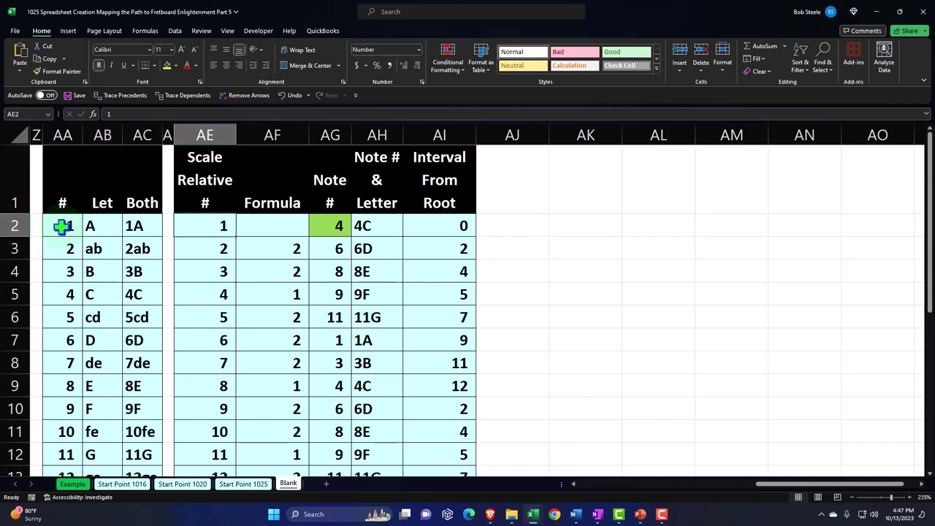
pyautogui.press('Right')
pyautogui.press('Right')
pyautogui.press('Right')
pyautogui.press('Left')
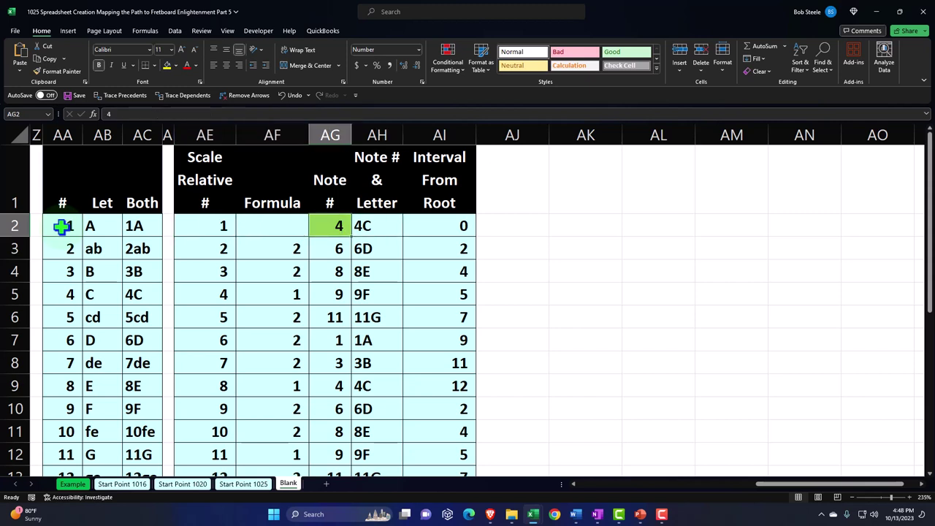
# - Set the AG2 root note to 6 and review the recalculated notes
pyautogui.write('6')
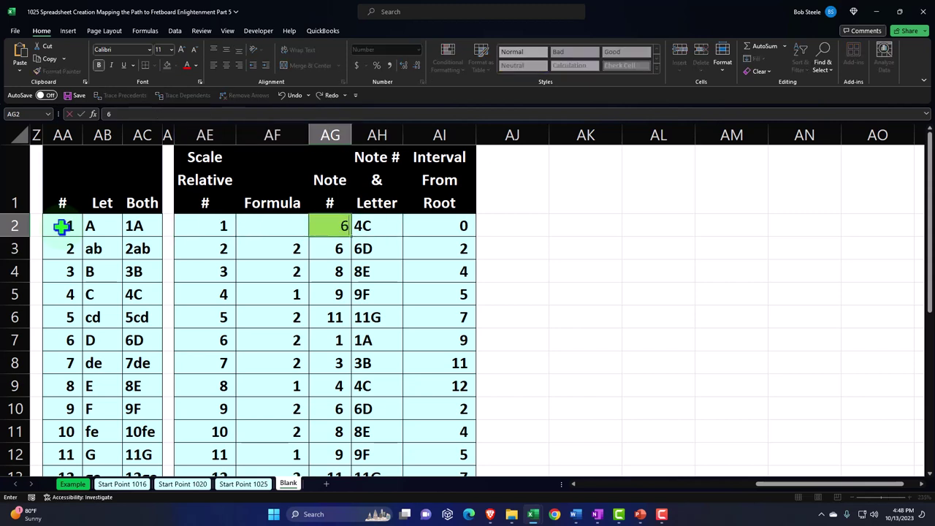
pyautogui.press('Return')
pyautogui.press('Up')
pyautogui.press('Left')
pyautogui.press('Left')
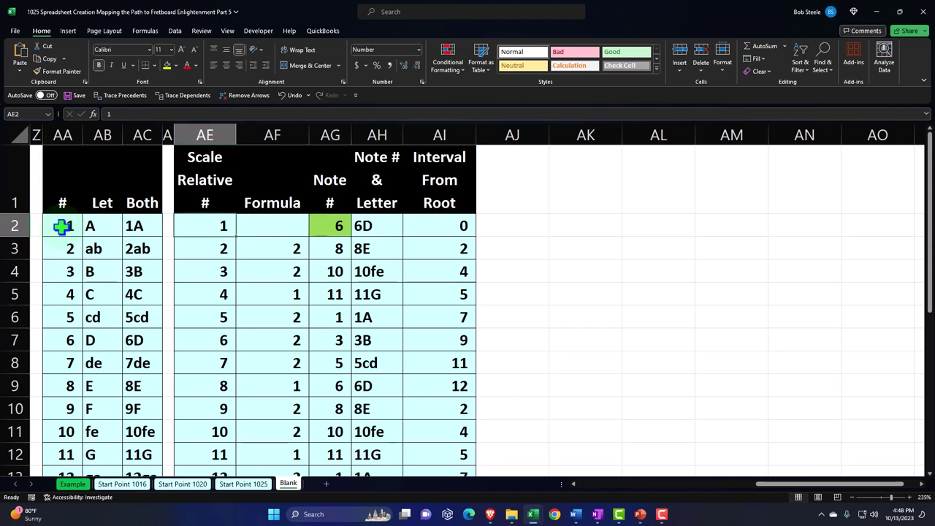
# - Restore the AG2 root note to 4 and switch to the Example sheet
pyautogui.press('Right')
pyautogui.press('Right')
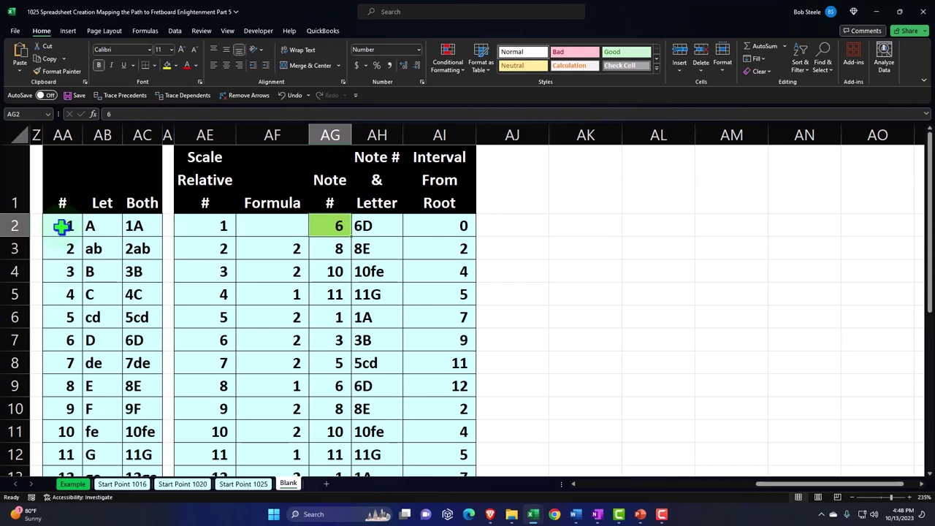
pyautogui.write('4')
pyautogui.press('Return')
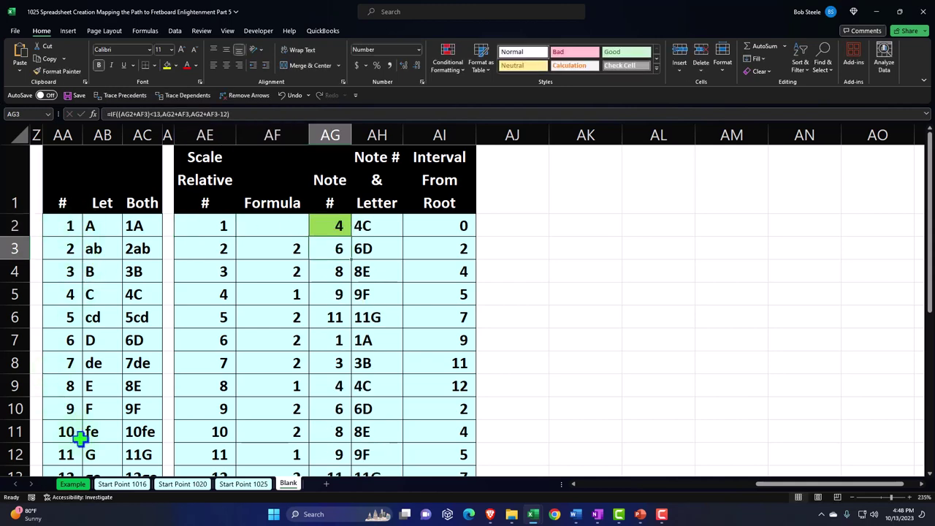
pyautogui.click(78, 485)
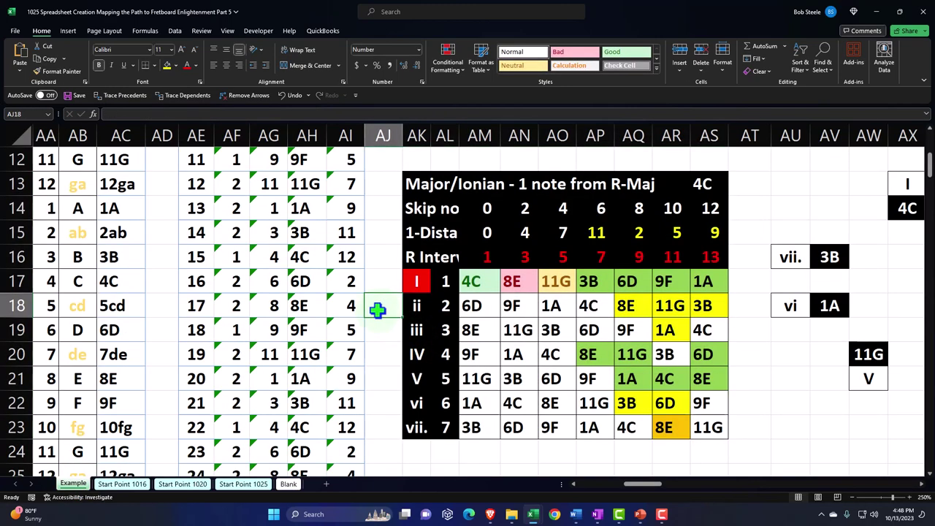
pyautogui.scroll(4, 344, 242)
pyautogui.click(417, 160)
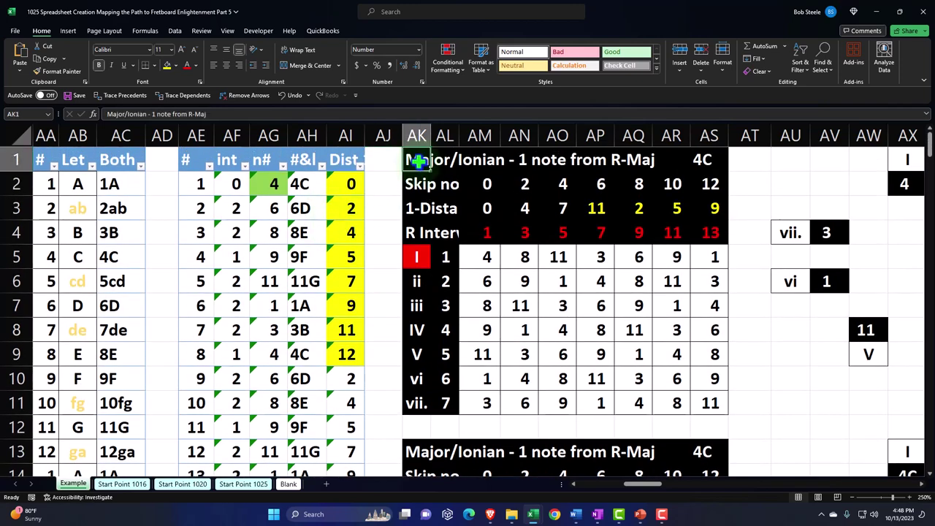
pyautogui.moveTo(417, 160)
pyautogui.mouseDown()
pyautogui.moveTo(505, 184)
pyautogui.moveTo(674, 314)
pyautogui.moveTo(702, 404)
pyautogui.mouseUp()
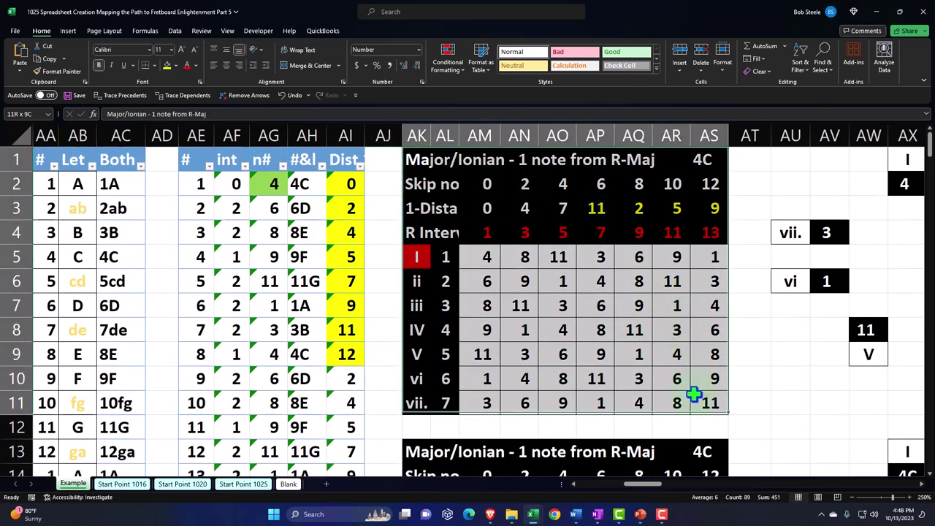
pyautogui.scroll(-3, 657, 380)
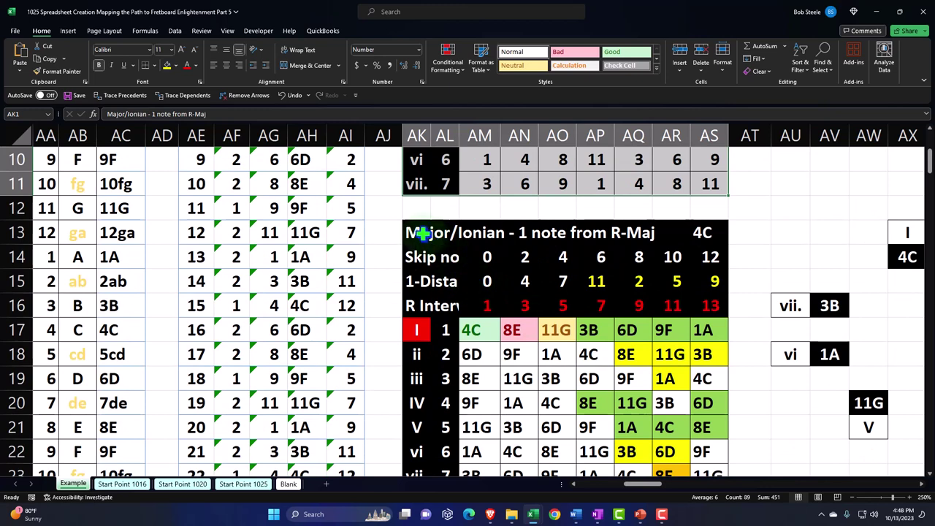
pyautogui.moveTo(418, 232); pyautogui.dragTo(698, 432)
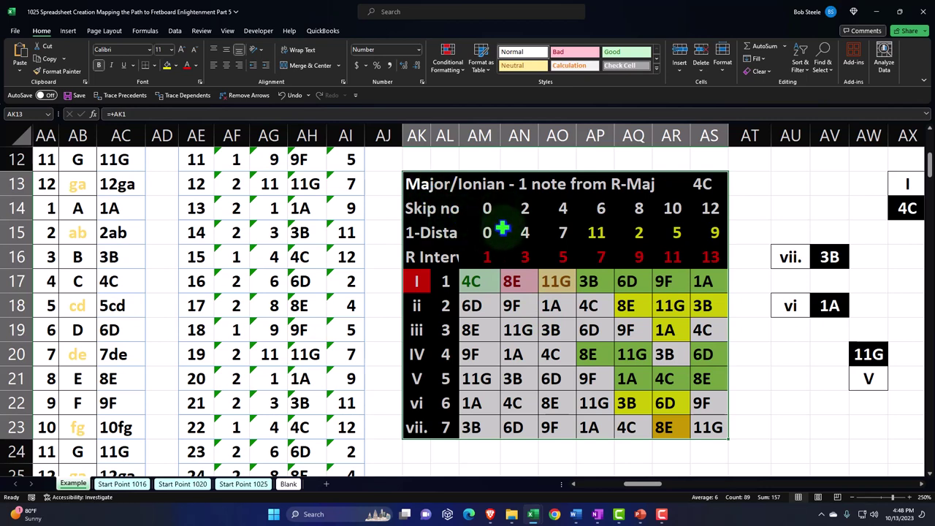
pyautogui.moveTo(472, 281); pyautogui.dragTo(481, 432)
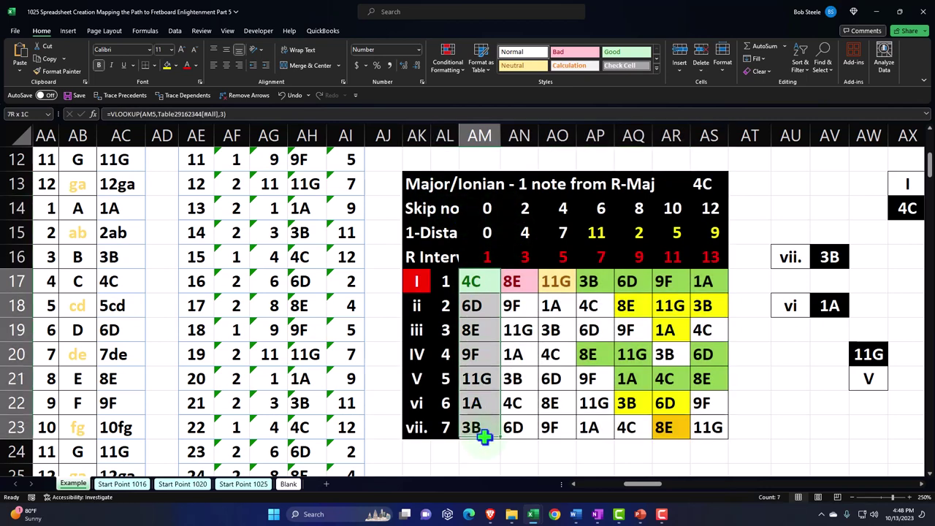
pyautogui.moveTo(415, 291); pyautogui.dragTo(417, 428)
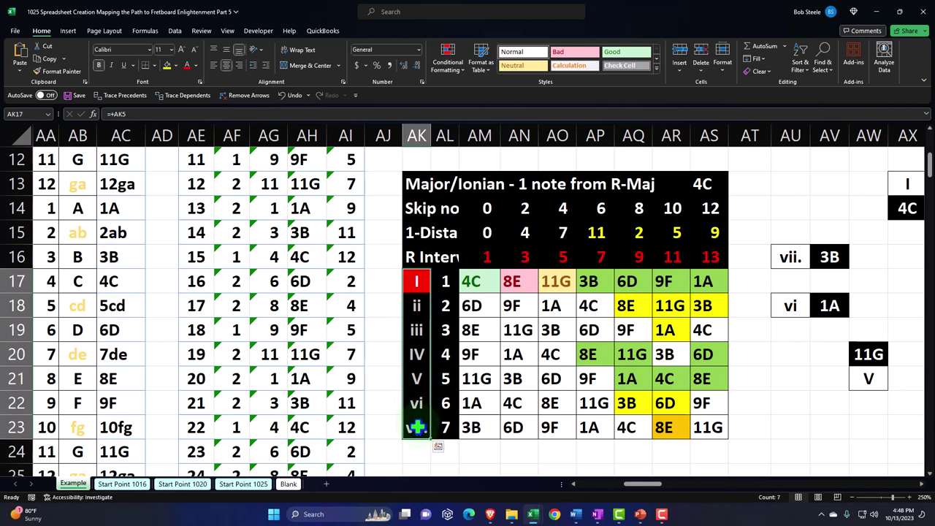
pyautogui.moveTo(476, 285); pyautogui.dragTo(568, 290)
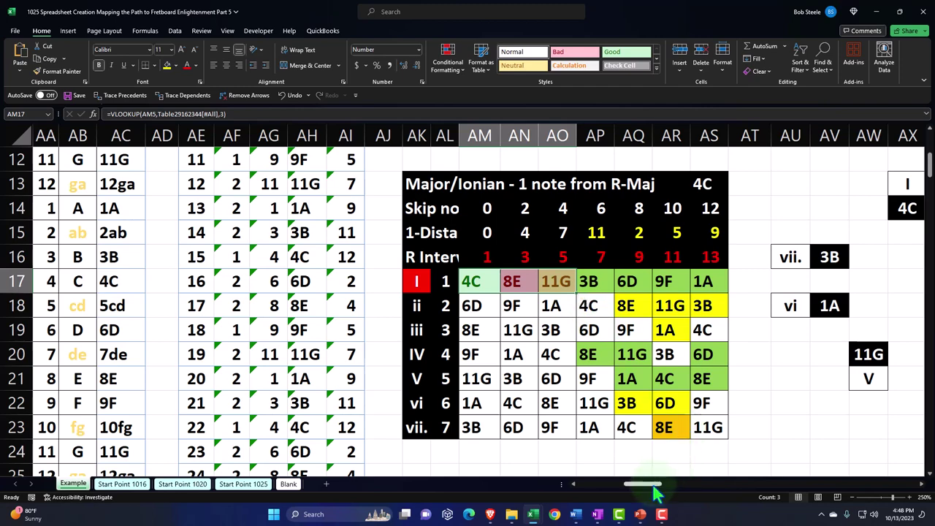
pyautogui.moveTo(643, 484); pyautogui.dragTo(584, 486)
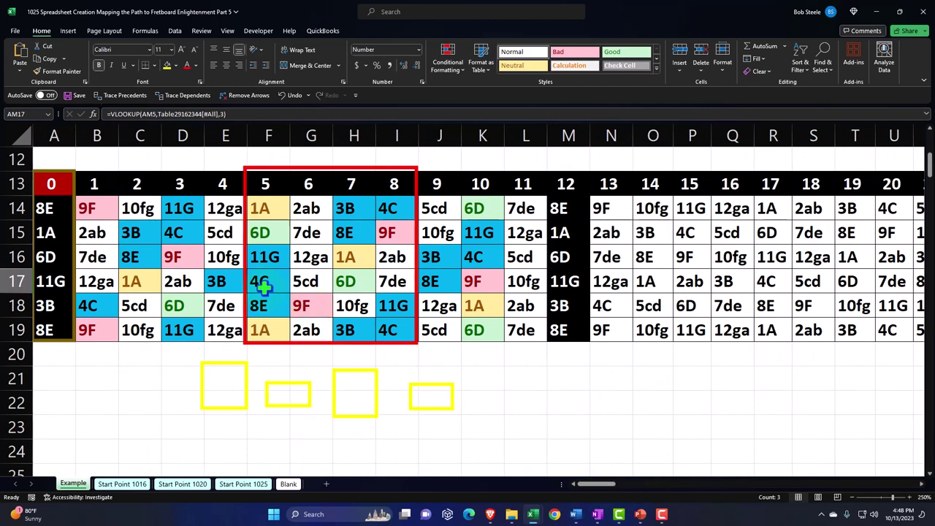
pyautogui.moveTo(578, 486); pyautogui.dragTo(633, 489)
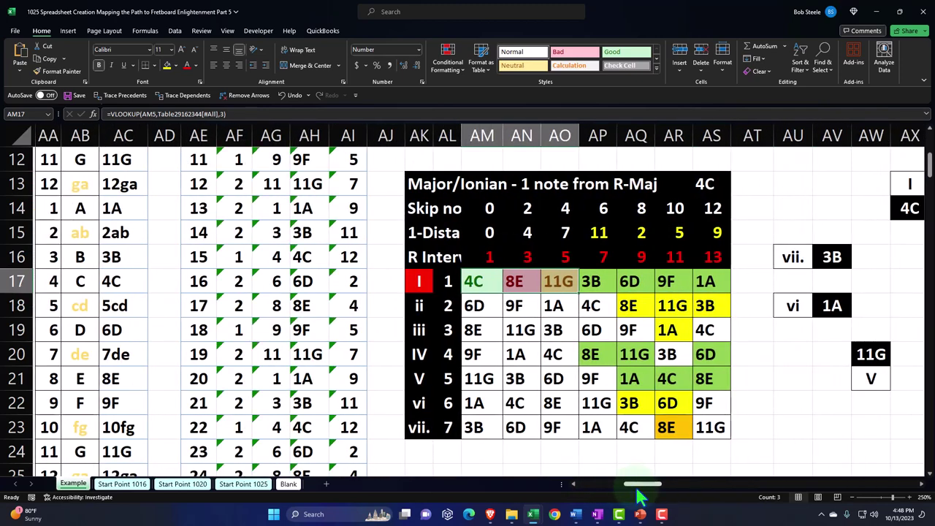
# - On the Blank sheet, narrow column AJ to a 2.00-width spacer and select AK1
pyautogui.click(288, 484)
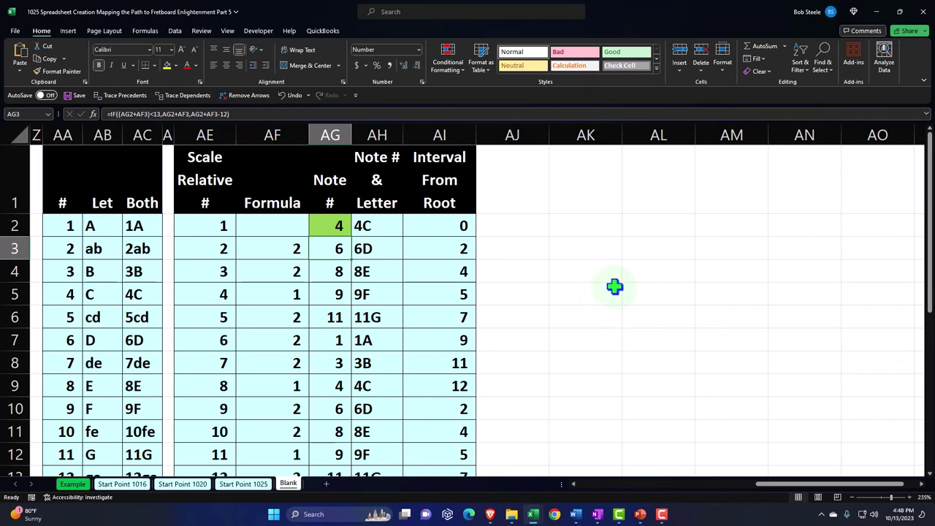
pyautogui.moveTo(550, 134); pyautogui.dragTo(494, 138)
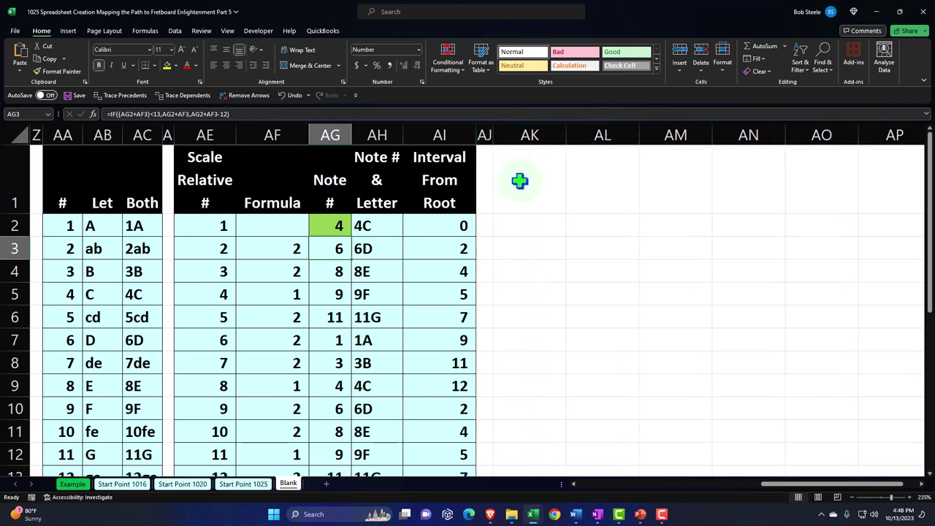
pyautogui.click(522, 182)
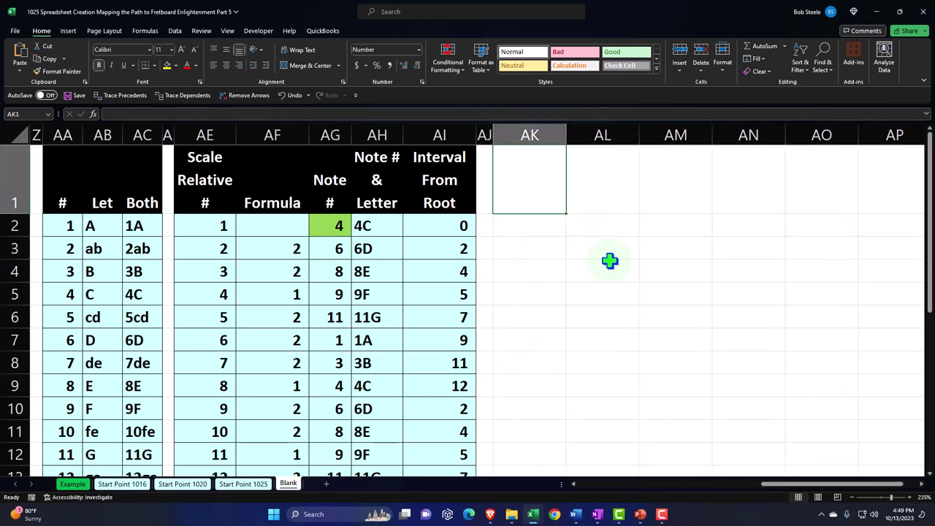
# - Enter the title 'Major/Ionian - 1 NOte from R-Maj' in cell AK1
pyautogui.write('Major')
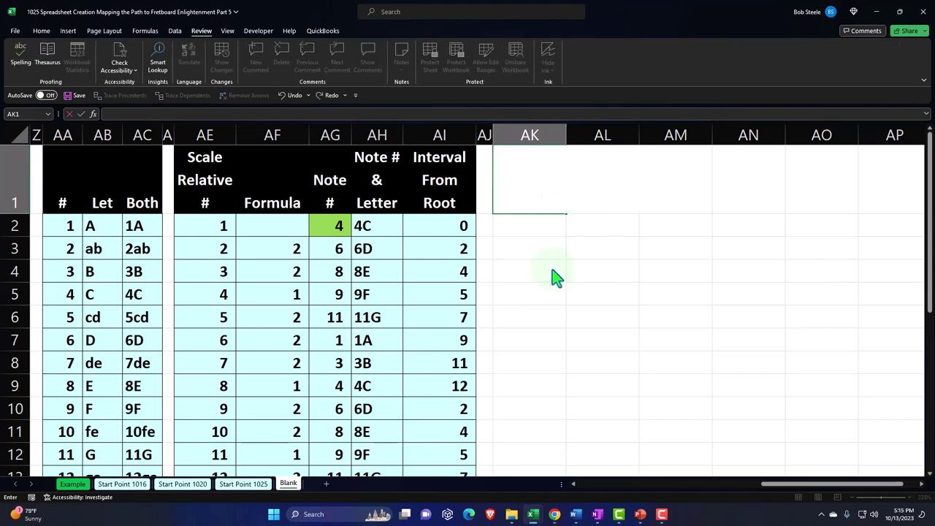
pyautogui.write('Major/')
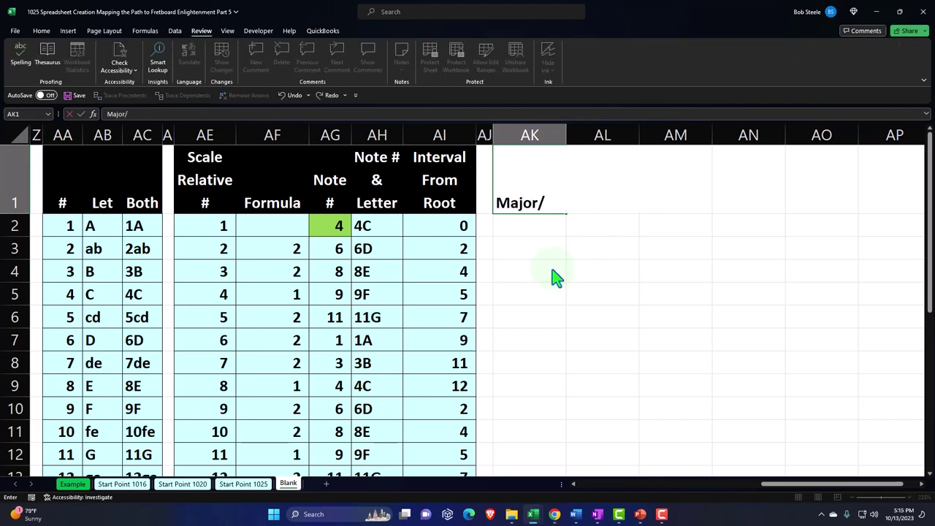
pyautogui.write('Ionian - 1 NOte')
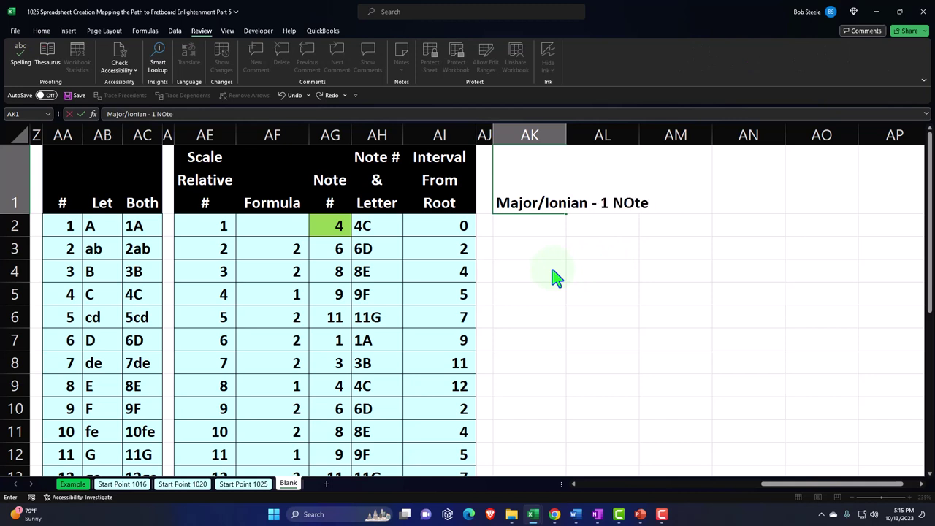
pyautogui.write(' from R-Ma')
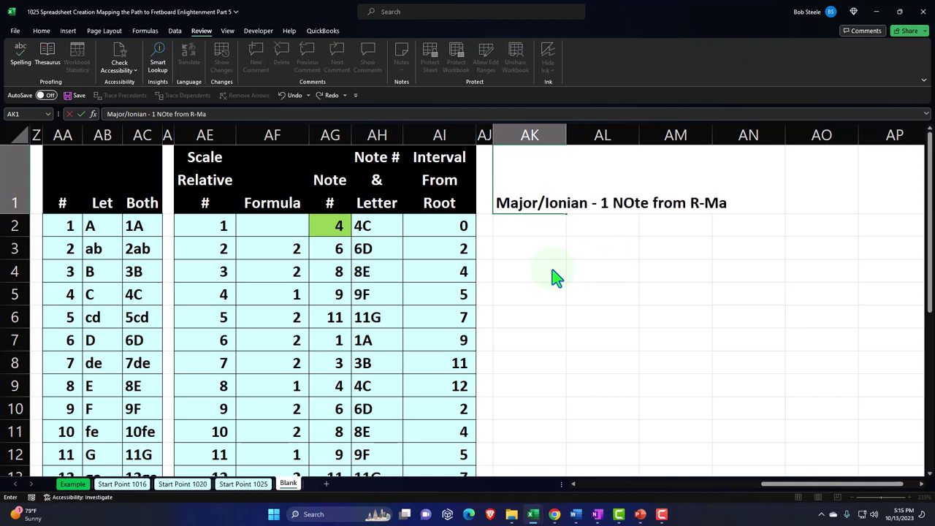
pyautogui.write('j')
pyautogui.press('Return')
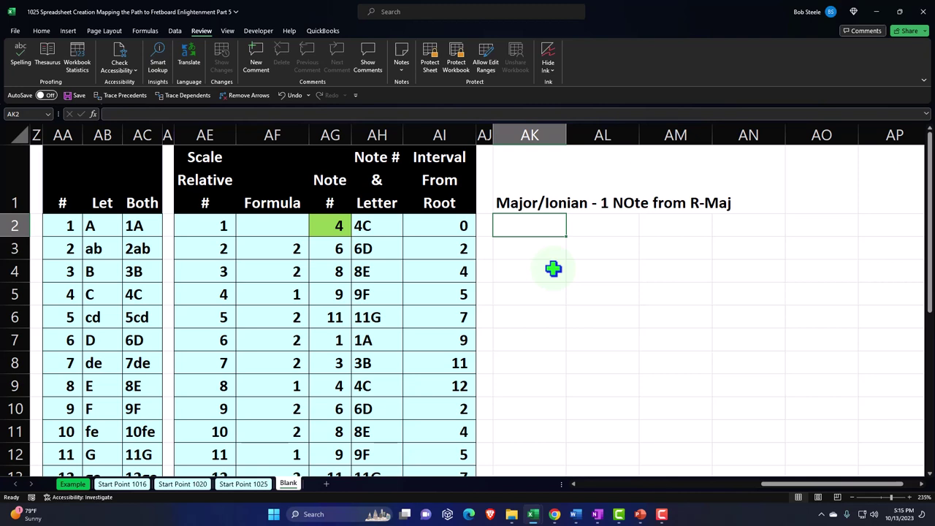
# - Fill AK2–AK4 with 'Relartive Scale Intervals from Chord Rood', 'Absolute Intervals from Root', 'Chord Scale Intervals'
pyautogui.write('Relarti')
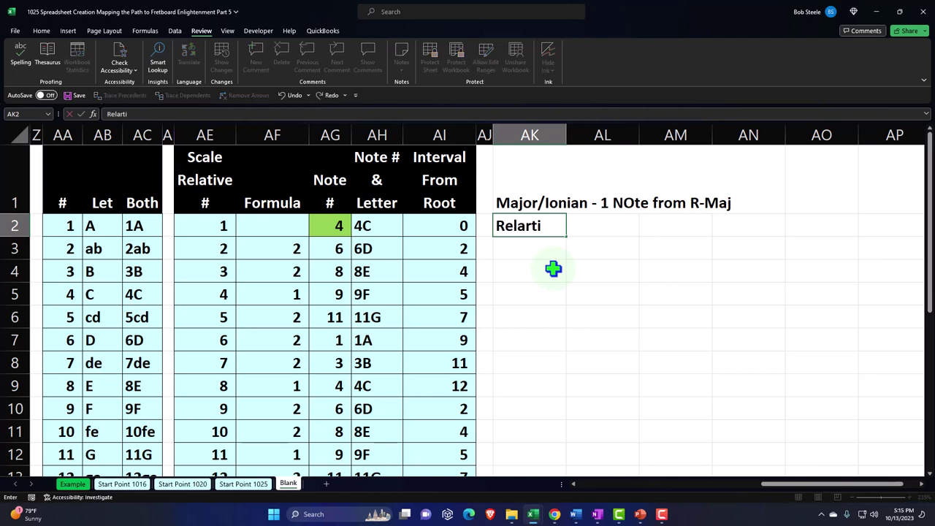
pyautogui.write('ve Scale In')
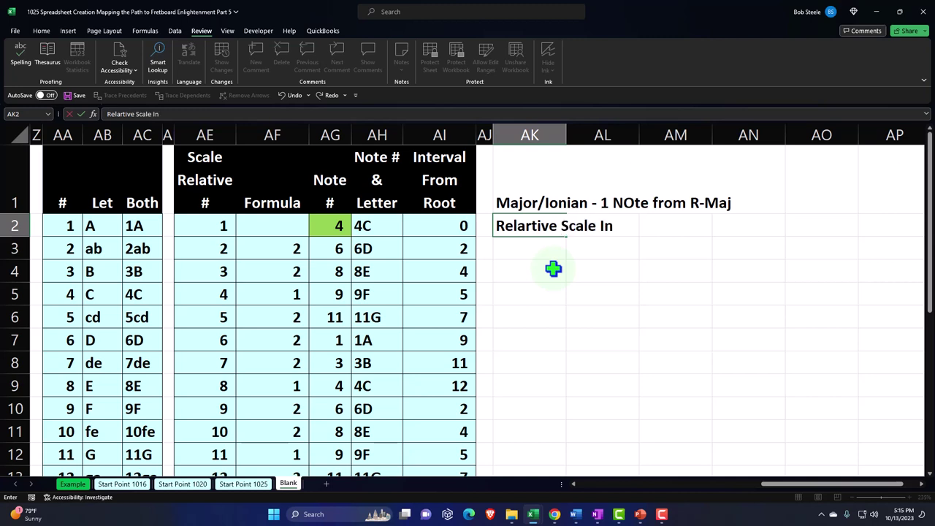
pyautogui.write('tervals from Chord Rood')
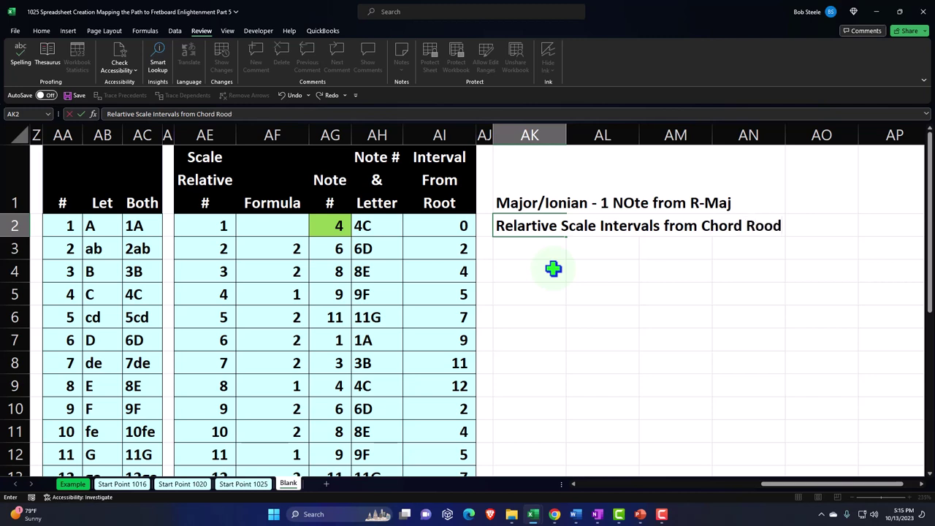
pyautogui.press('Return')
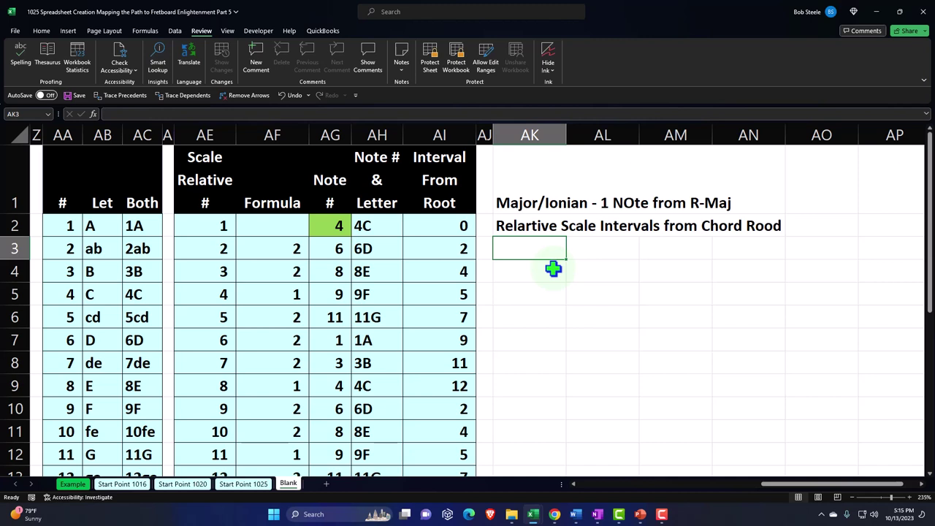
pyautogui.write('Abso')
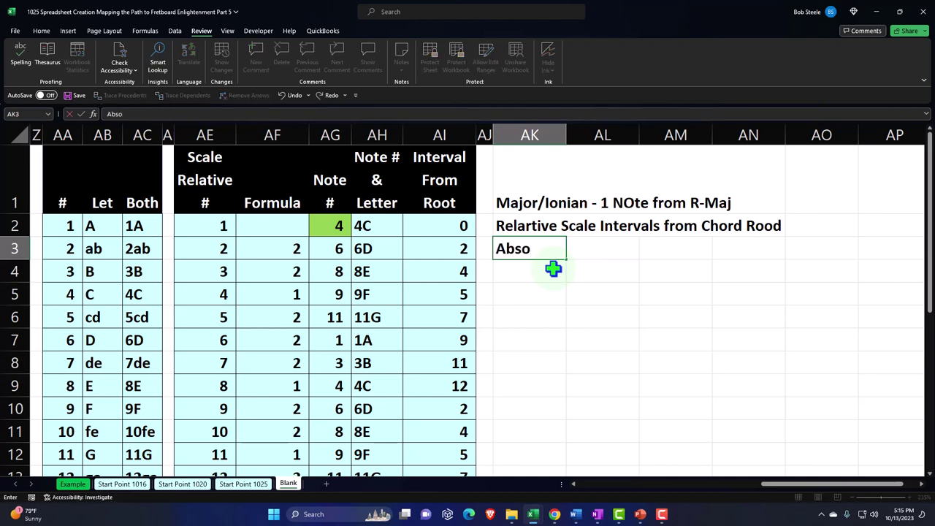
pyautogui.write('lute Inter')
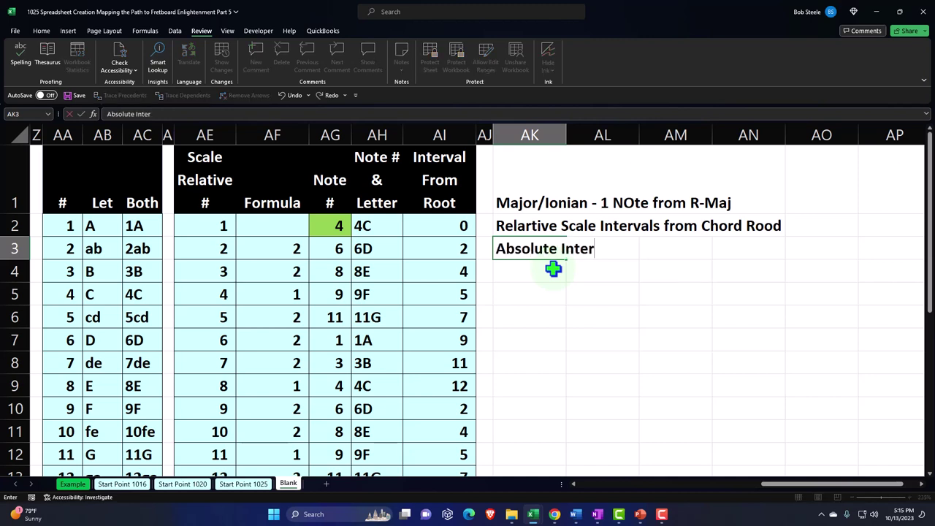
pyautogui.write('vals fromm')
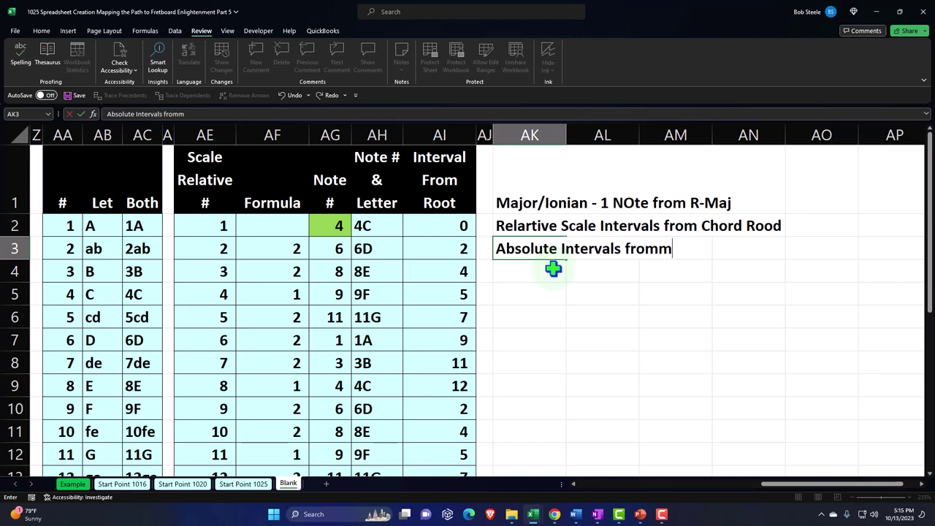
pyautogui.press('BackSpace')
pyautogui.write('Root')
pyautogui.press('Return')
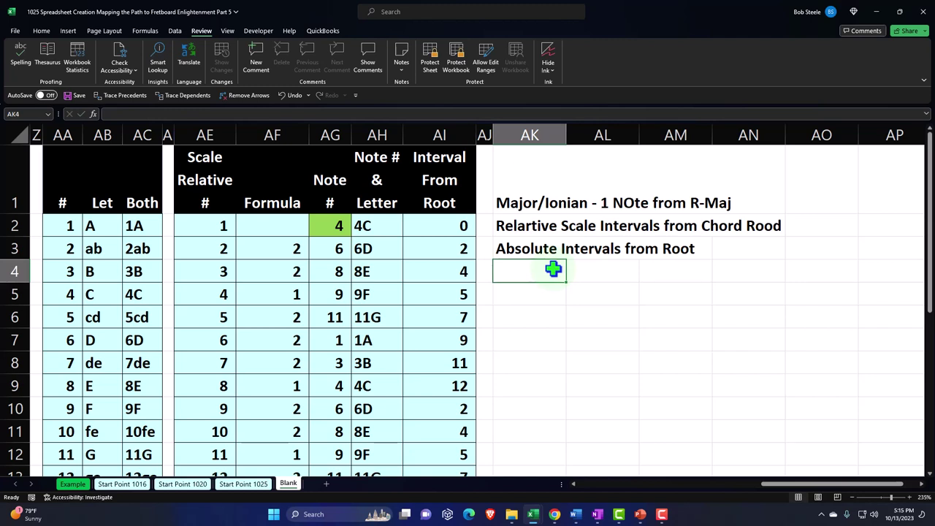
pyautogui.write('Chord Scal')
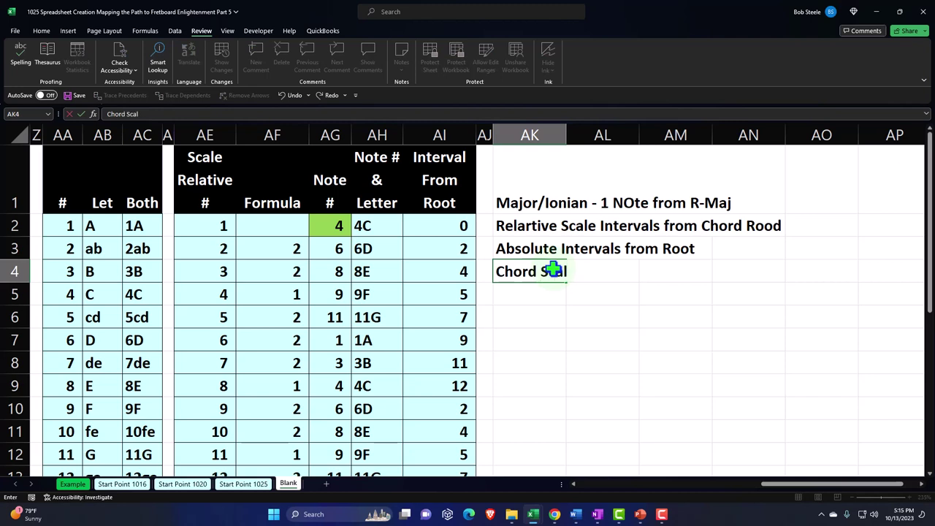
pyautogui.write('e Intervals')
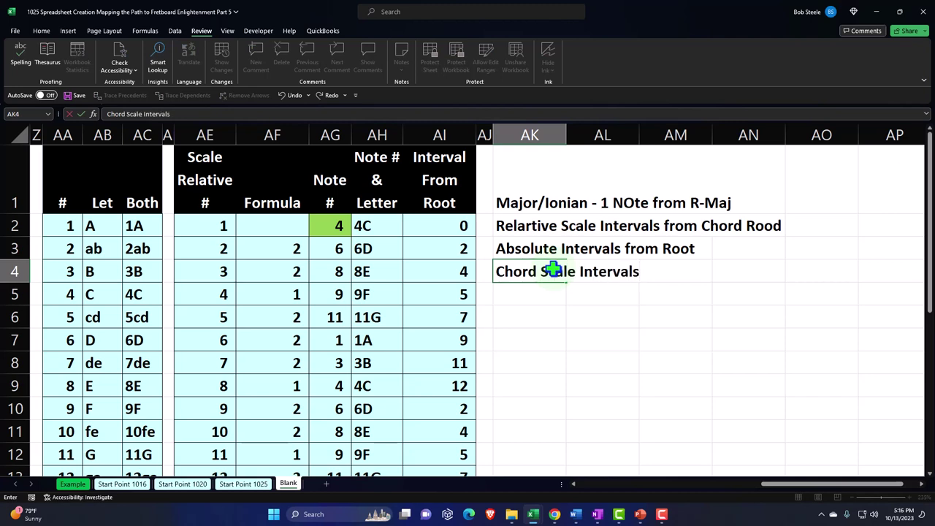
pyautogui.press('Return')
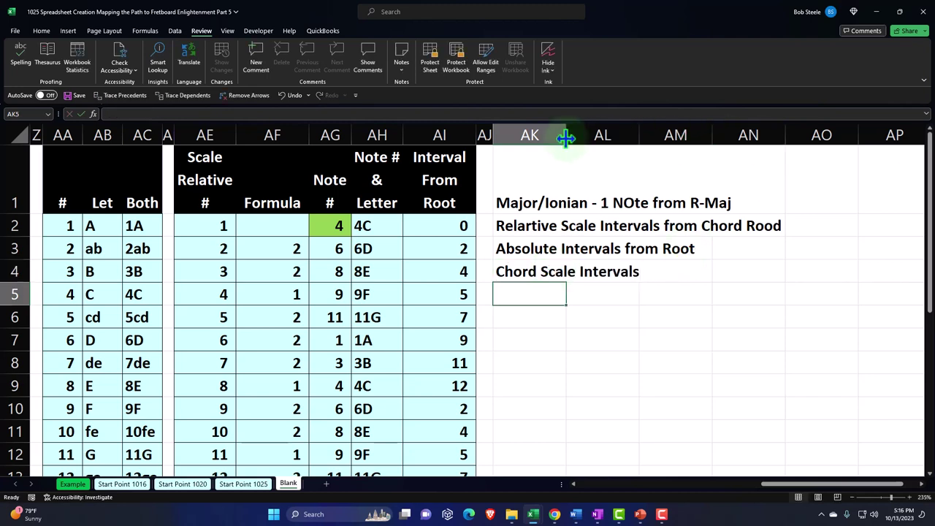
# - Widen column AK to 35.71 and fix the AK1 title to '1 Note from R-Maj'
pyautogui.moveTo(565, 138); pyautogui.dragTo(785, 155)
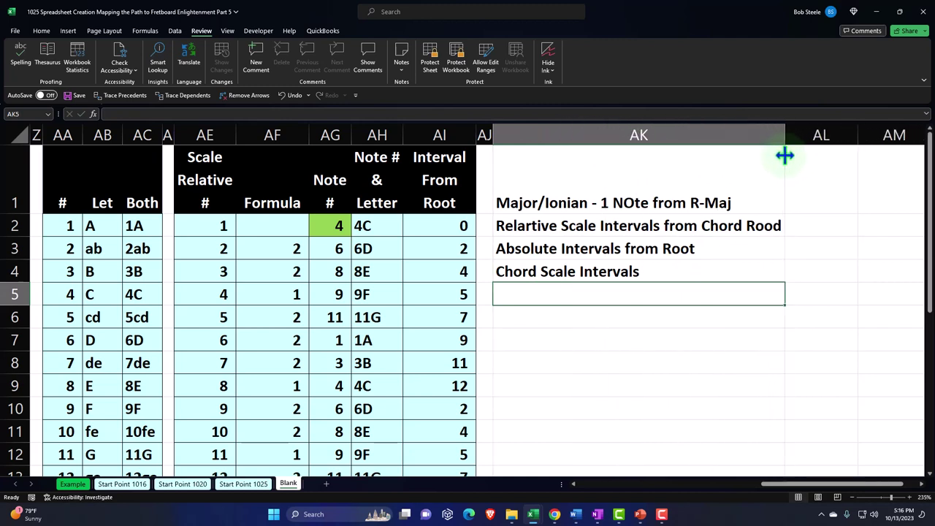
pyautogui.click(641, 203)
pyautogui.doubleClick(636, 204)
pyautogui.press('BackSpace')
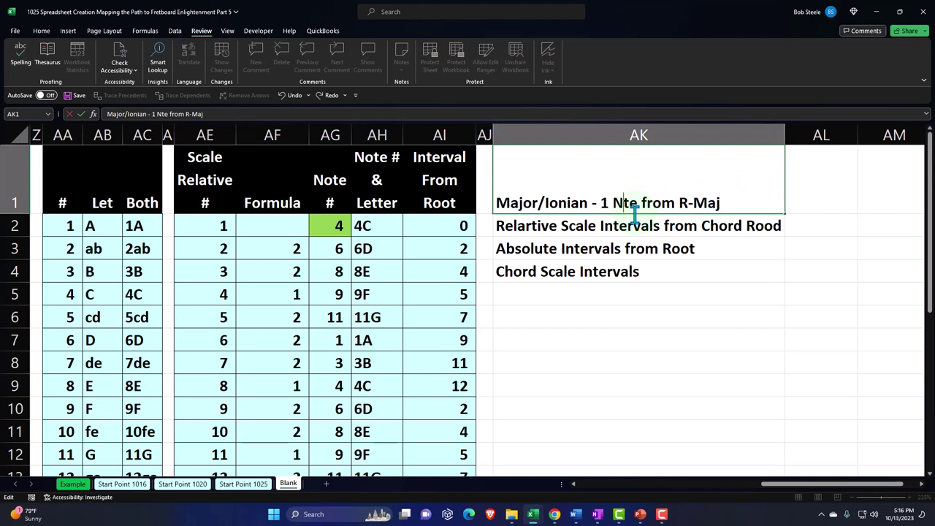
pyautogui.write('o')
pyautogui.press('Return')
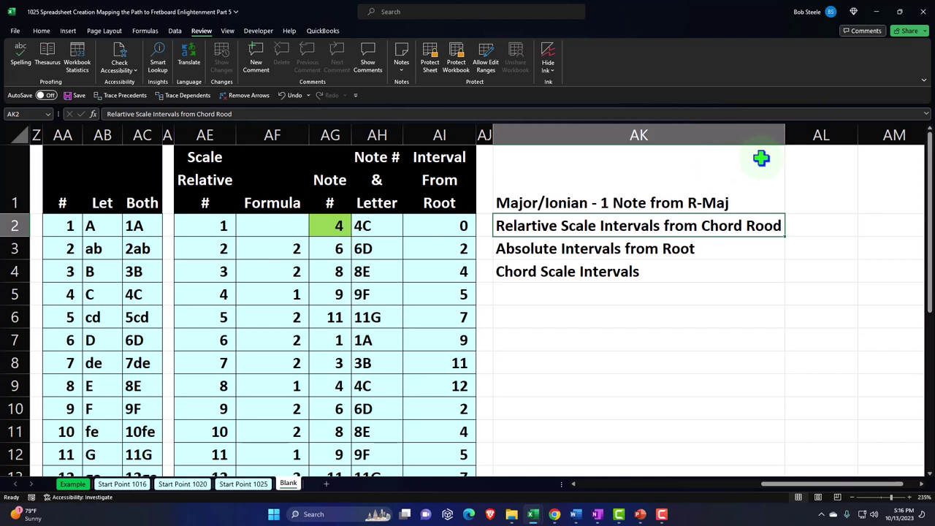
pyautogui.press('Down')
pyautogui.press('Down')
pyautogui.press('Down')
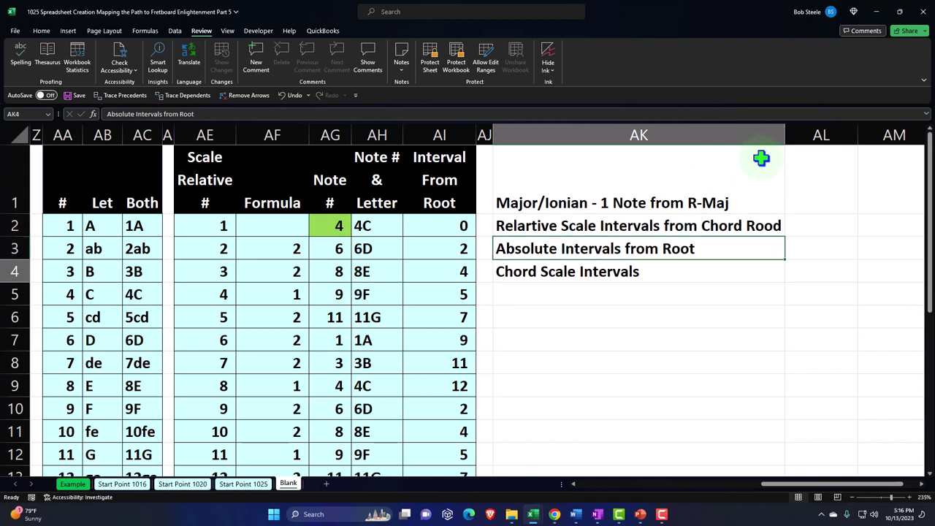
# - Enter the scale degrees 1 through 7 down cells AL5:AL11
pyautogui.click(816, 290)
pyautogui.click(817, 293)
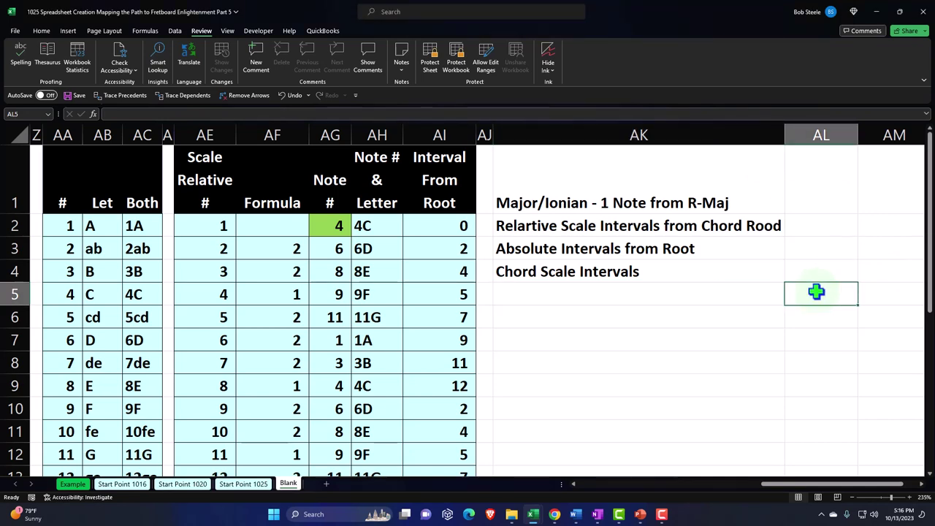
pyautogui.write('1')
pyautogui.press('Return')
pyautogui.write('2')
pyautogui.press('Return')
pyautogui.write('3')
pyautogui.press('Return')
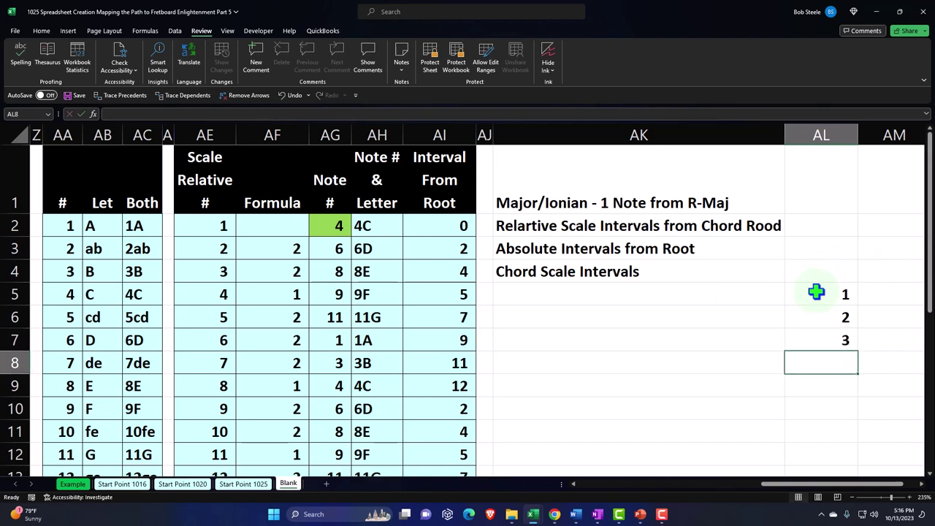
pyautogui.write('4 5')
pyautogui.press('Return')
pyautogui.write('6')
pyautogui.press('Return')
pyautogui.write('7')
pyautogui.press('Return')
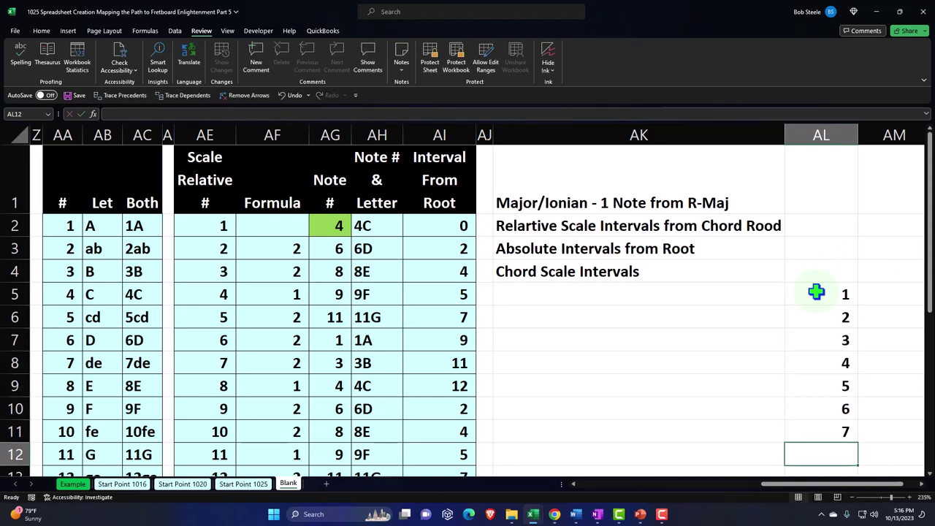
pyautogui.press('Up')
pyautogui.press('Up')
pyautogui.press('Up')
pyautogui.press('Up')
pyautogui.press('Up')
pyautogui.press('Up')
pyautogui.press('Up')
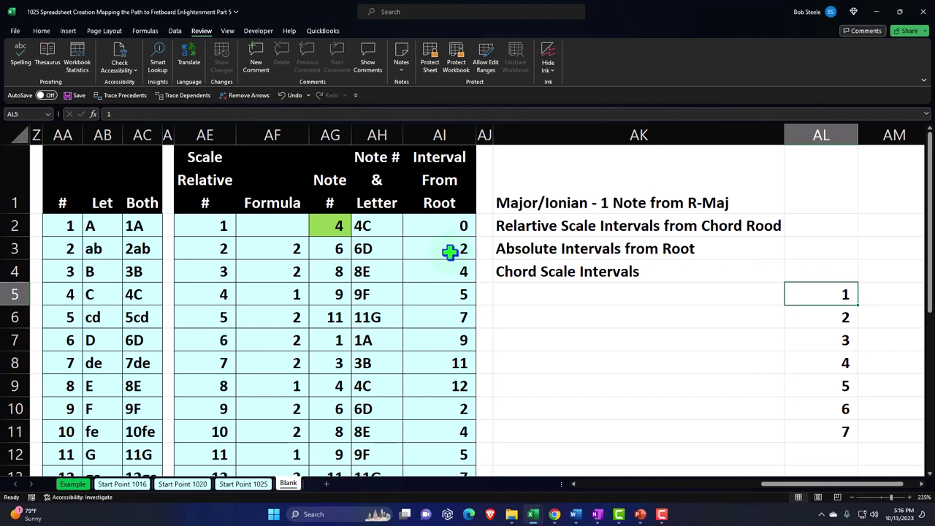
# - Check the AG2 root and the degree list, then select cell AK5
pyautogui.click(339, 229)
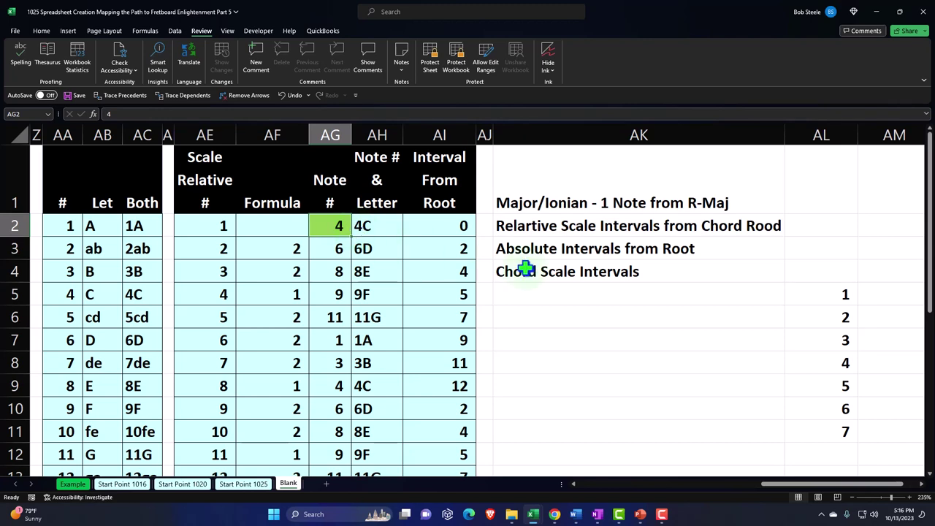
pyautogui.click(809, 290)
pyautogui.press('Down')
pyautogui.press('Down')
pyautogui.press('Down')
pyautogui.press('Down')
pyautogui.press('Down')
pyautogui.press('Down')
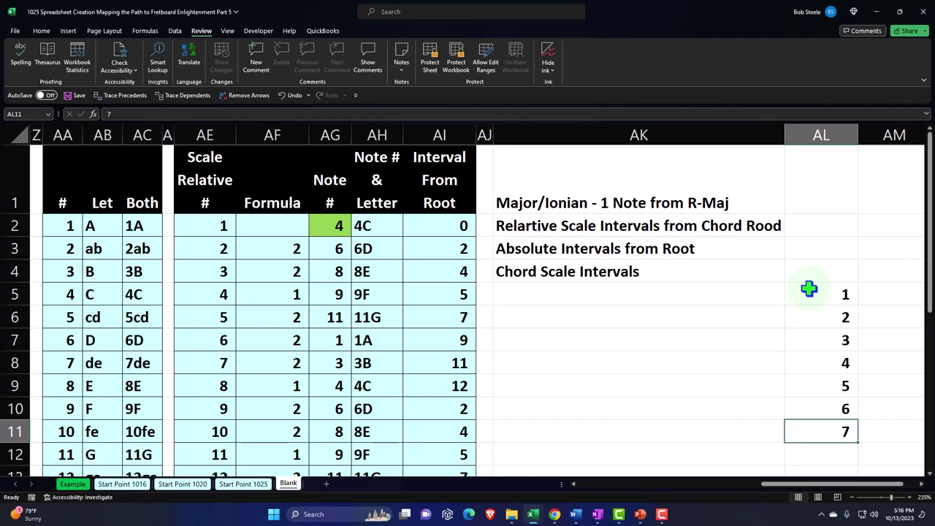
pyautogui.press('Up')
pyautogui.press('Up')
pyautogui.press('Up')
pyautogui.press('Up')
pyautogui.press('Up')
pyautogui.press('Up')
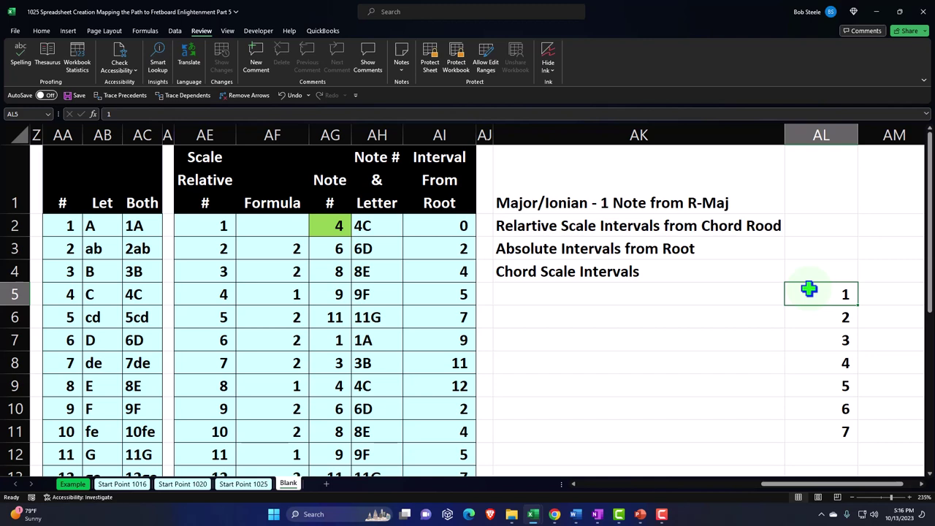
pyautogui.press('Left')
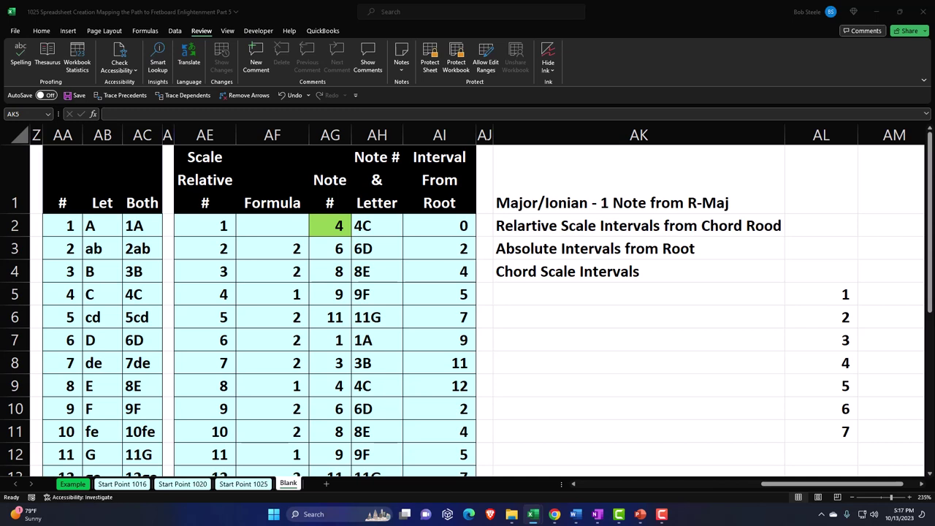
pyautogui.click(617, 294)
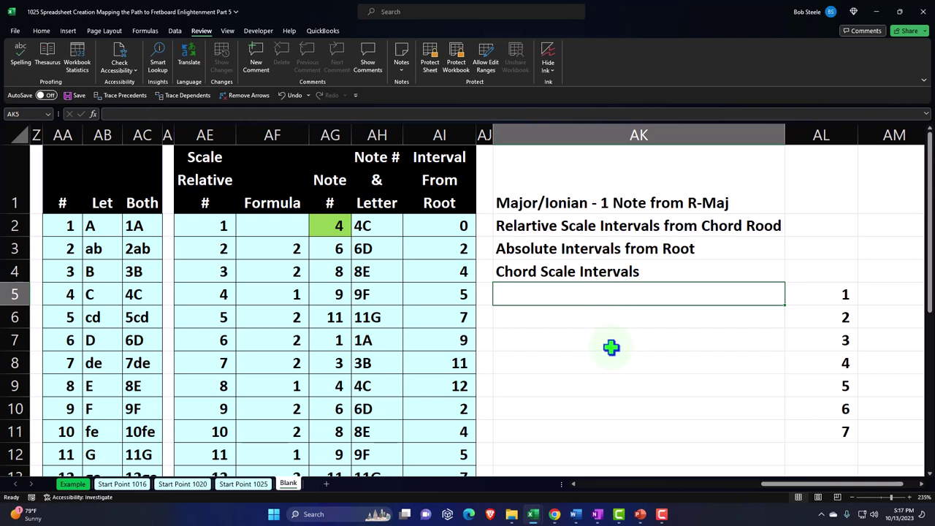
# - Enter =ROMAN(AL5) in AK5 and fill it down to AK11 for numerals I–VII
pyautogui.write('=')
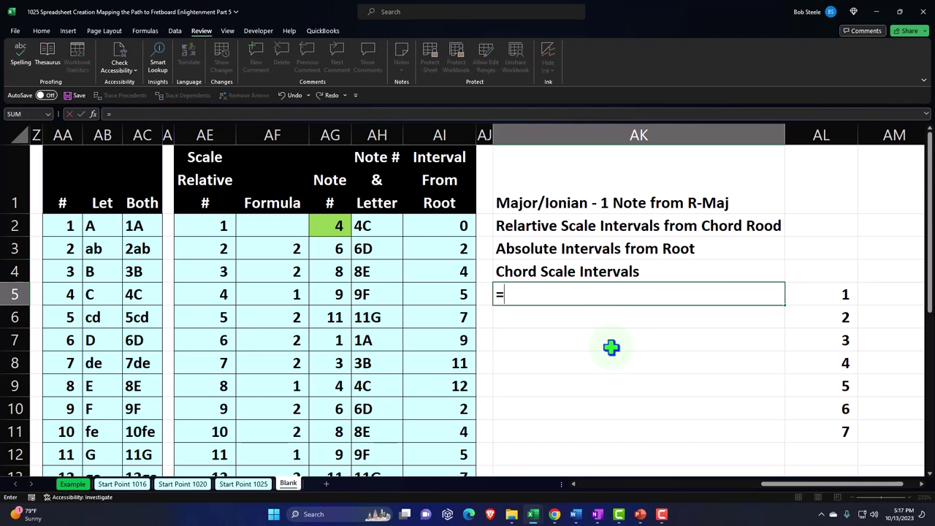
pyautogui.write('roman')
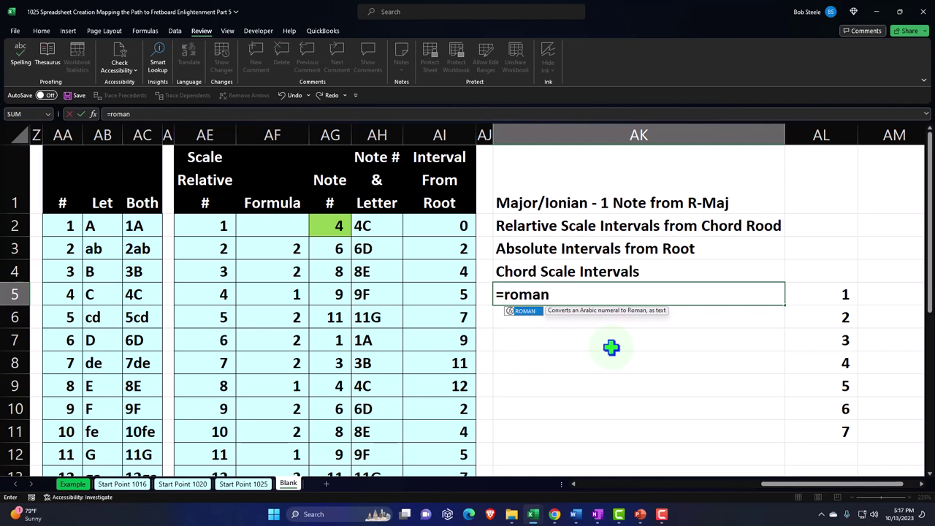
pyautogui.write('(')
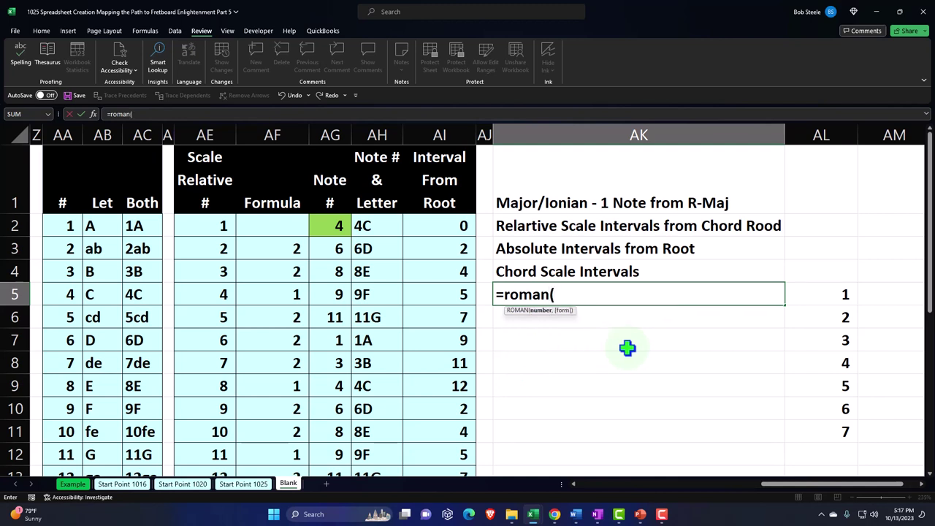
pyautogui.click(817, 291)
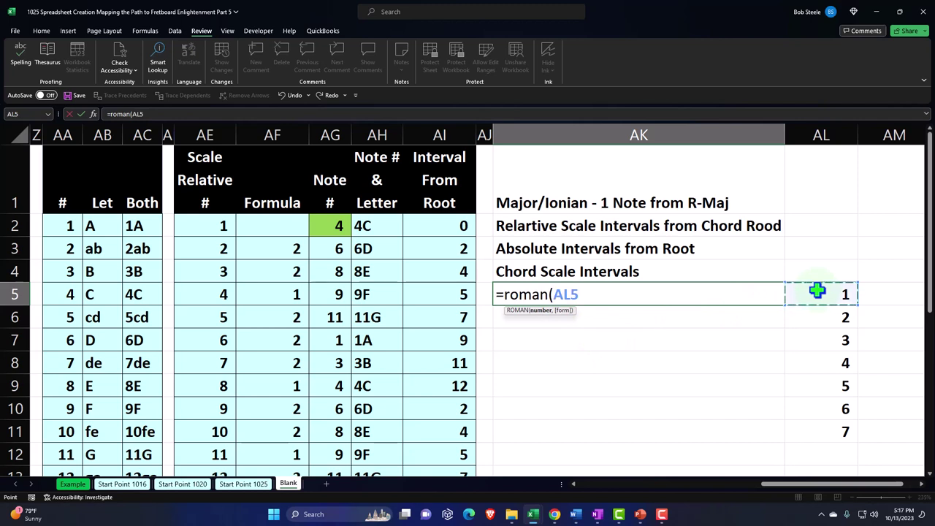
pyautogui.press('Return')
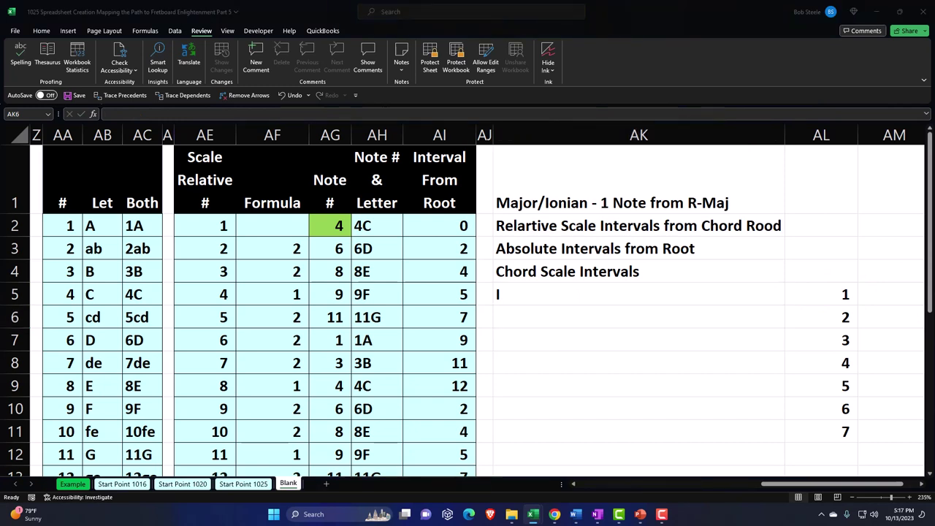
pyautogui.click(622, 293)
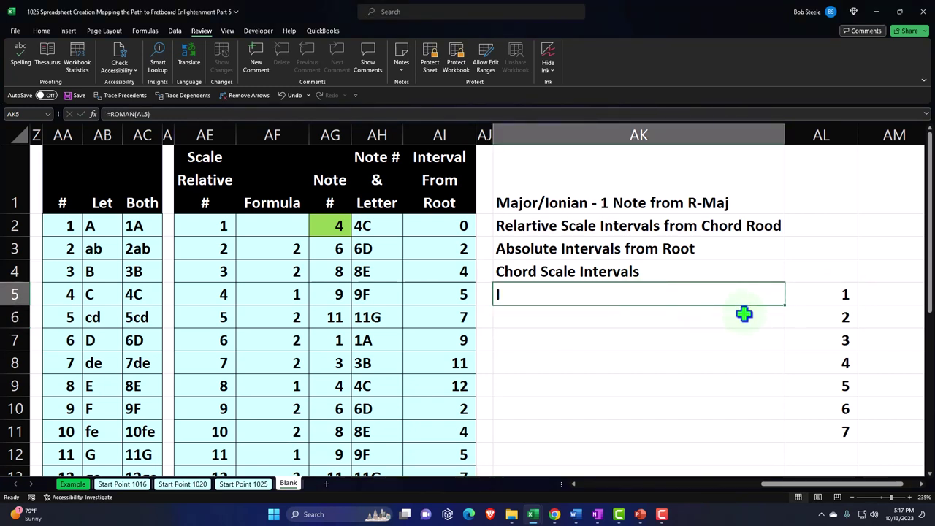
pyautogui.moveTo(786, 306); pyautogui.dragTo(787, 433)
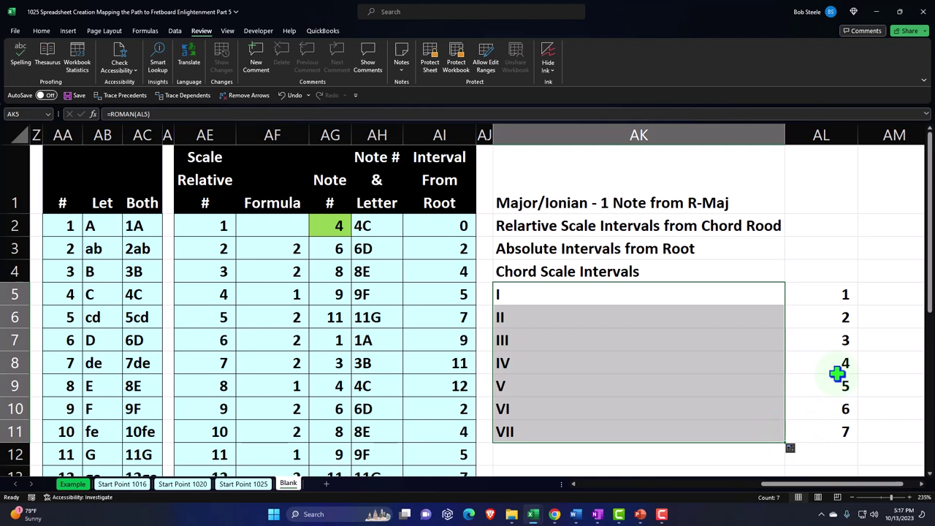
pyautogui.click(559, 317)
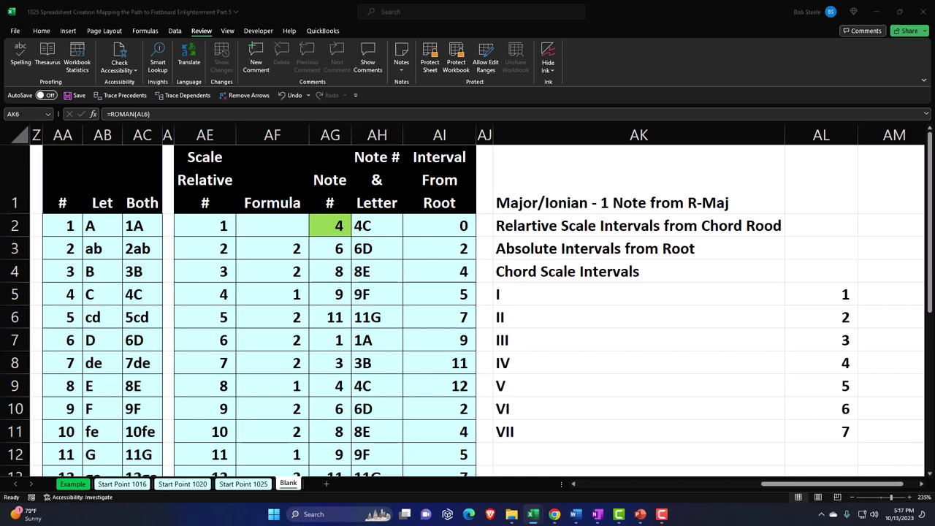
# - Wrap the ROMAN formulas in AK6 and AK7 in LOWER() to show ii and iii
pyautogui.click(548, 318)
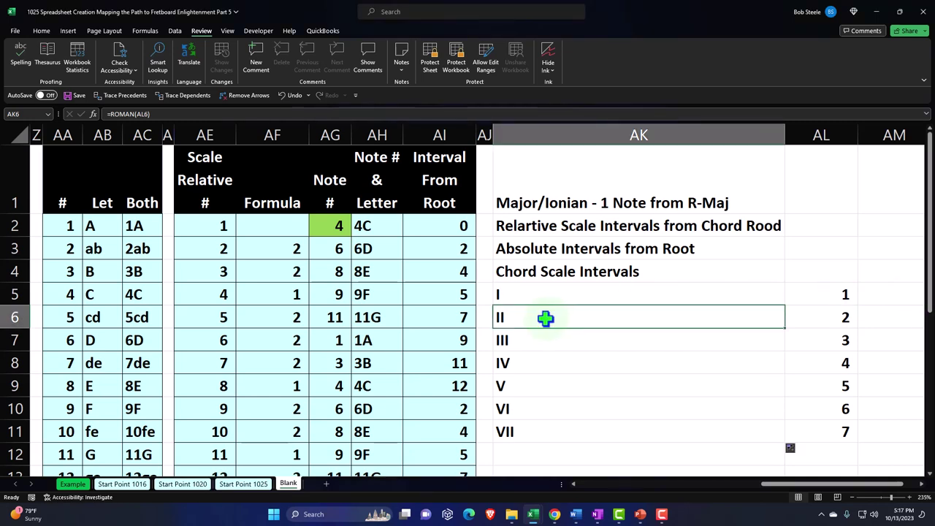
pyautogui.doubleClick(546, 318)
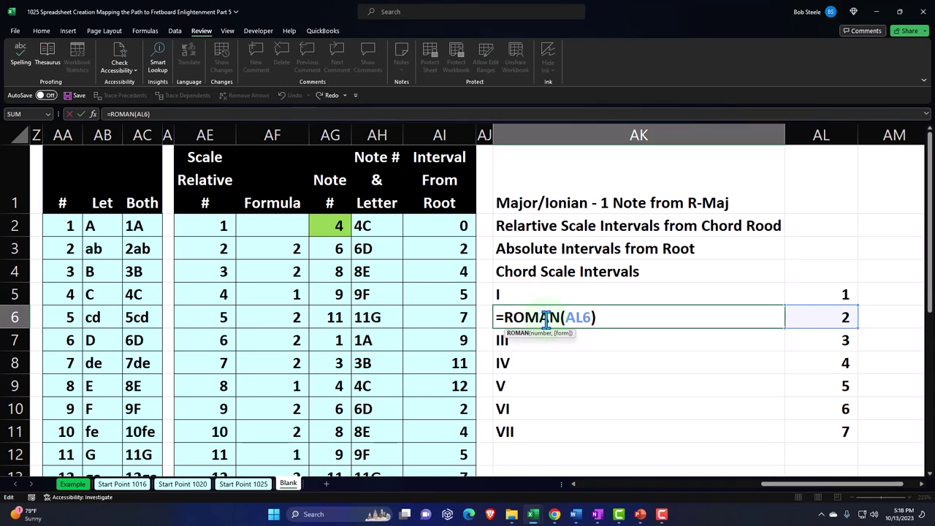
pyautogui.press('Escape')
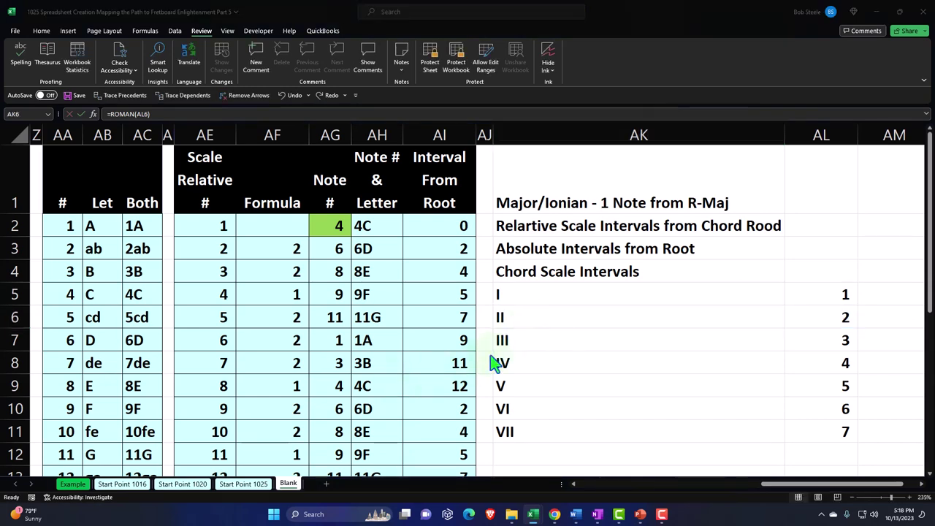
pyautogui.click(509, 317)
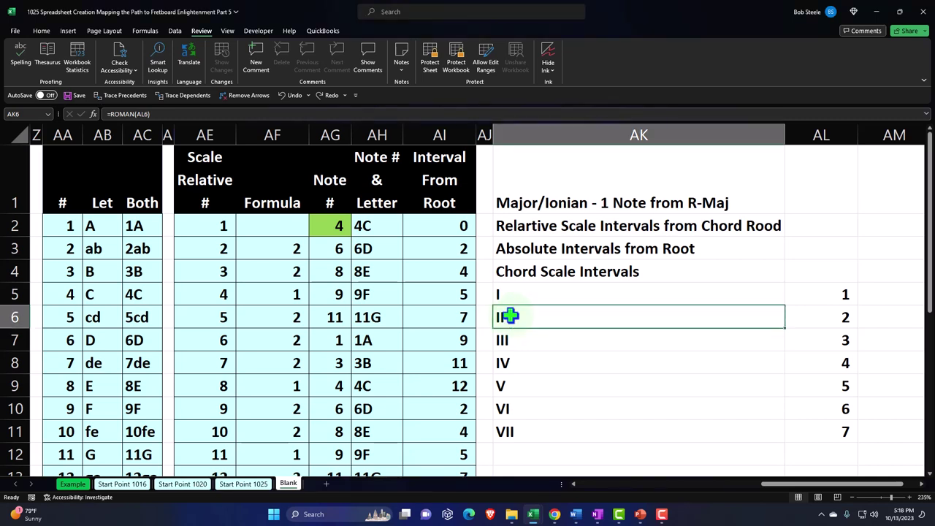
pyautogui.doubleClick(509, 317)
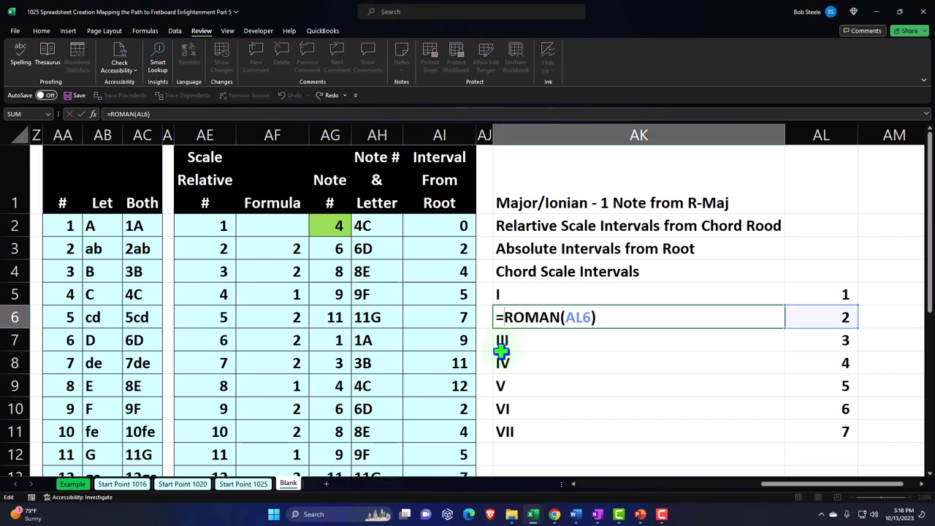
pyautogui.write('Lower(')
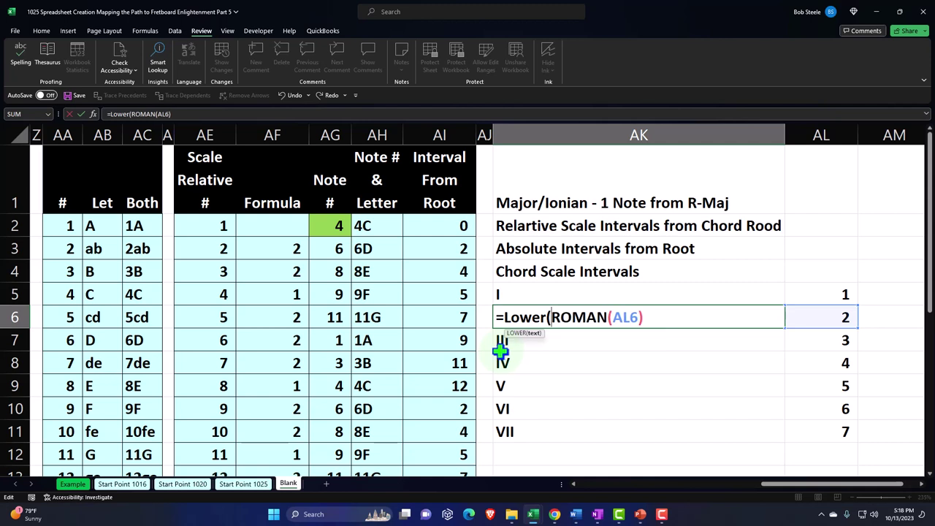
pyautogui.click(649, 319)
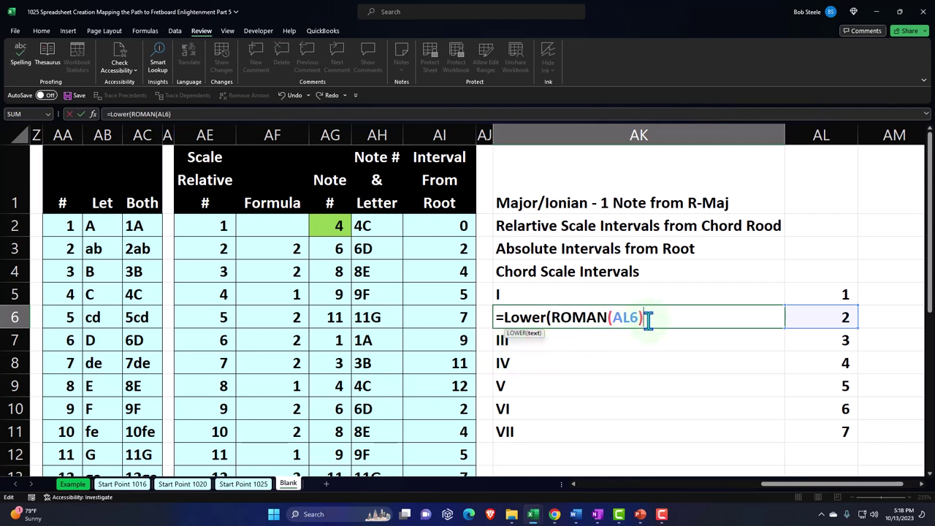
pyautogui.write(')')
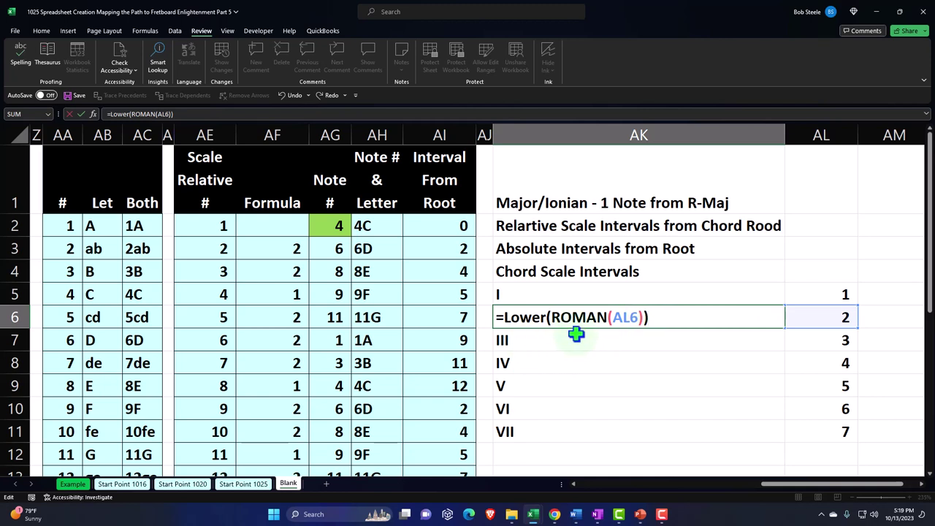
pyautogui.press('Return')
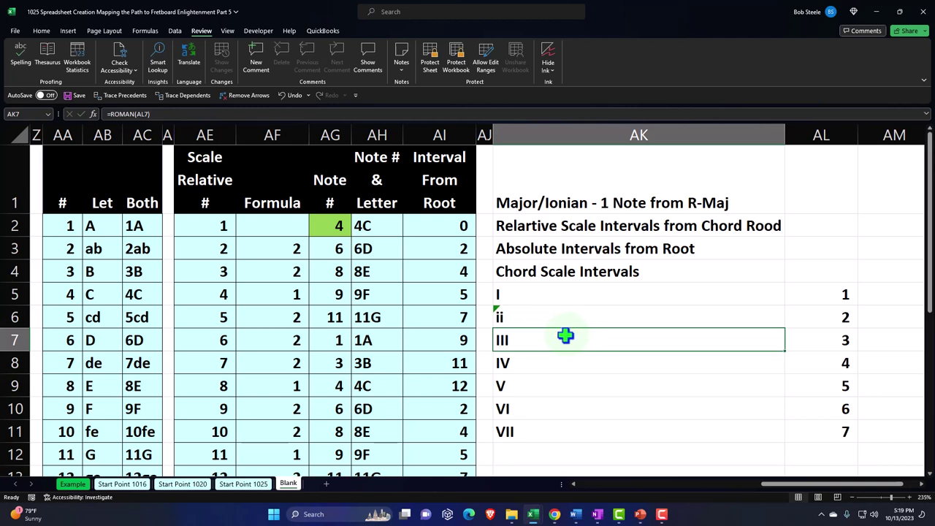
pyautogui.doubleClick(565, 336)
pyautogui.click(503, 340)
pyautogui.write('L')
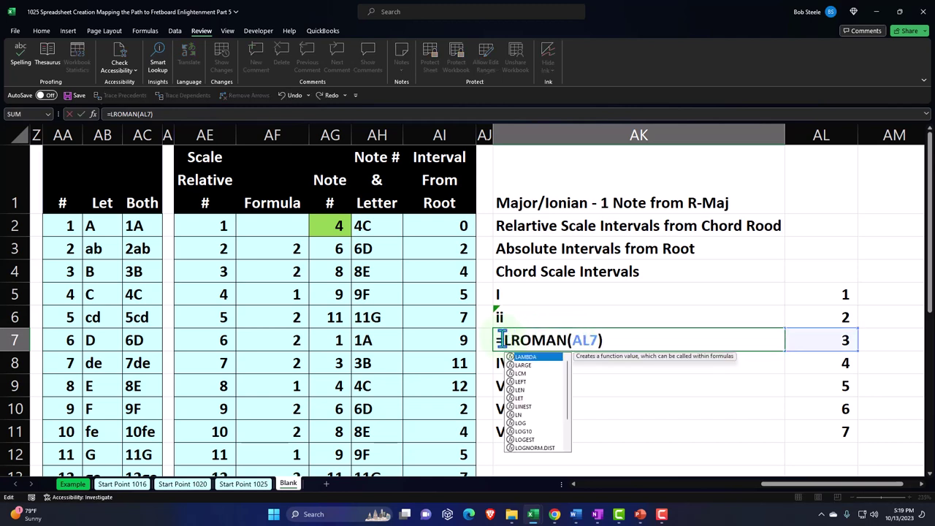
pyautogui.write('ower(')
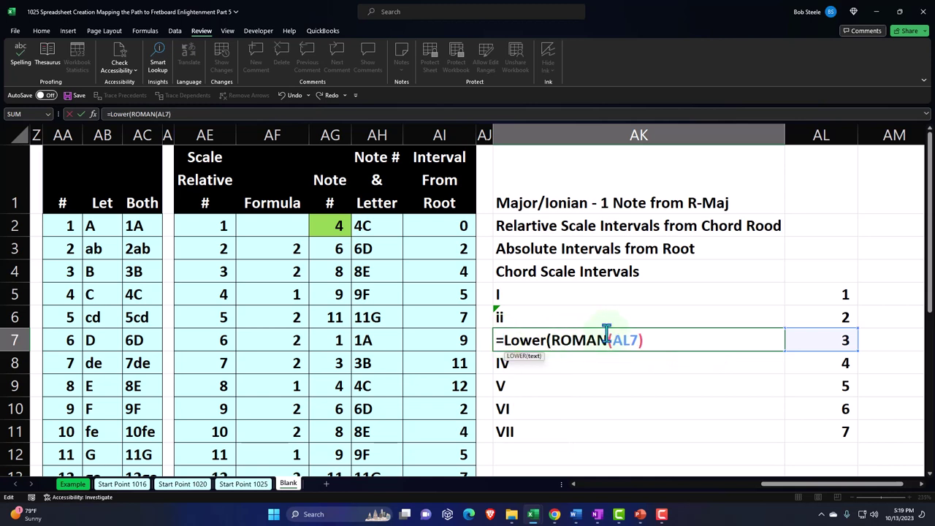
pyautogui.click(651, 337)
pyautogui.write(')')
pyautogui.press('Return')
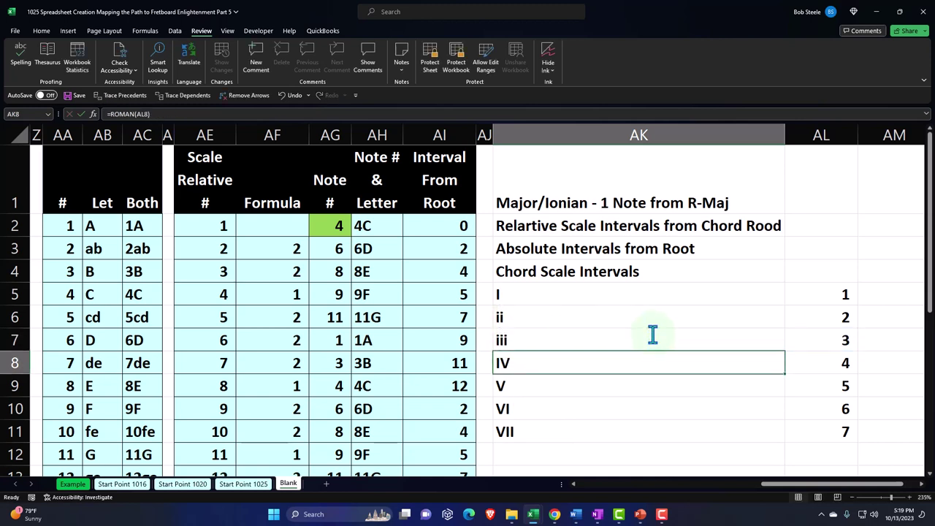
# - Wrap the ROMAN formulas in AK10 and AK11 in LOWER() to show vi and vii
pyautogui.doubleClick(529, 408)
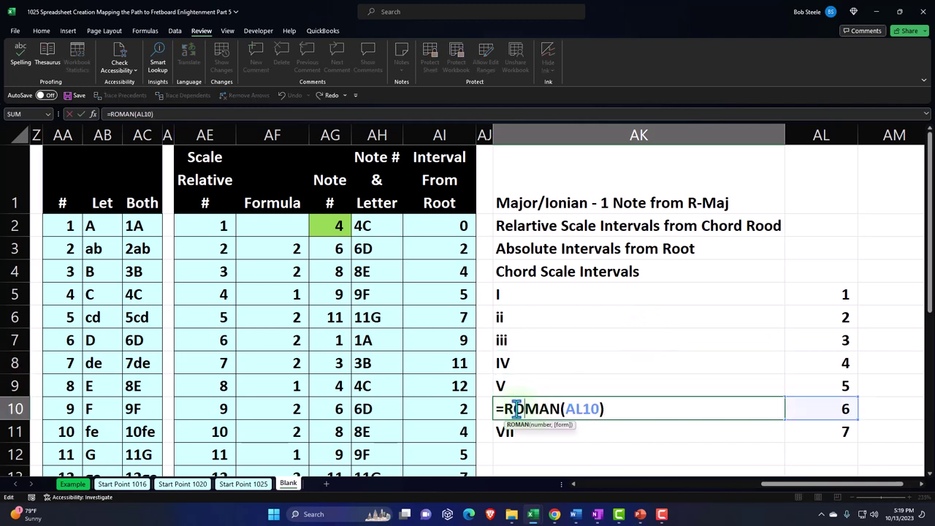
pyautogui.click(505, 408)
pyautogui.write('Lower(')
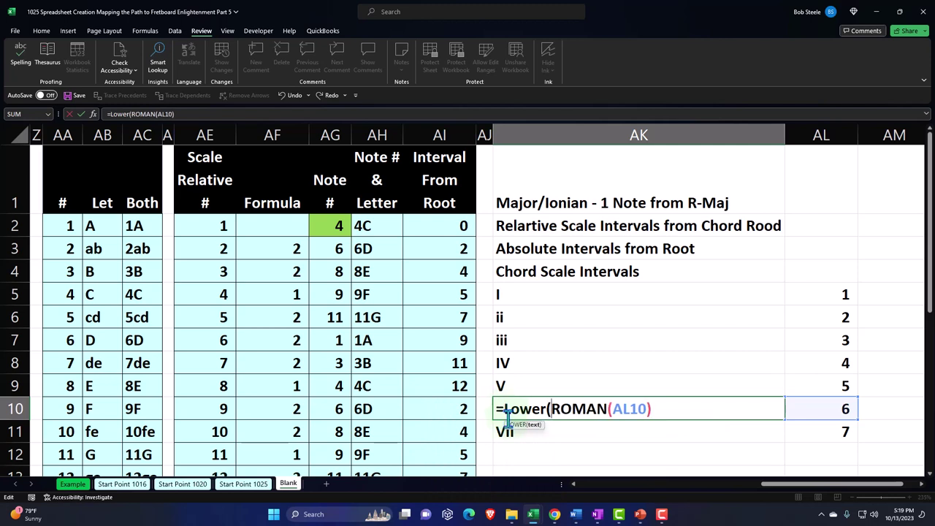
pyautogui.click(675, 409)
pyautogui.write(')')
pyautogui.press('Return')
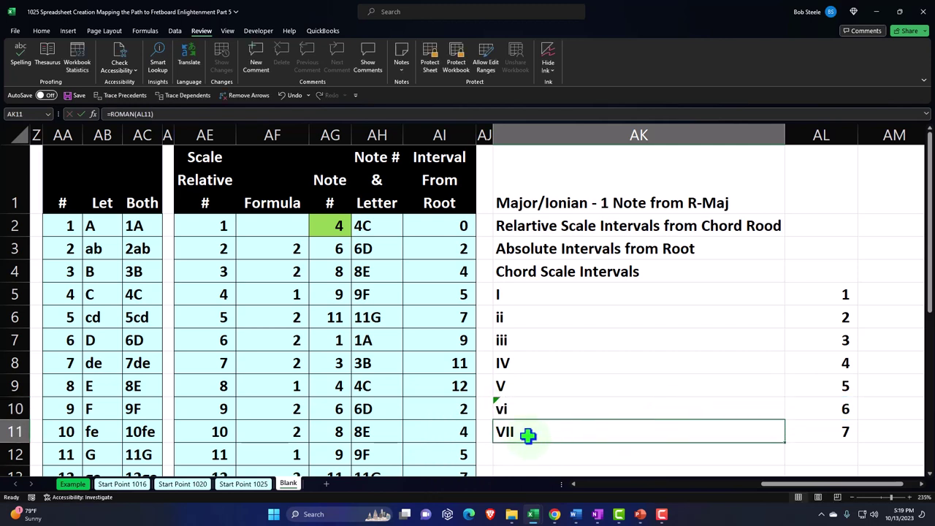
pyautogui.doubleClick(527, 435)
pyautogui.click(502, 432)
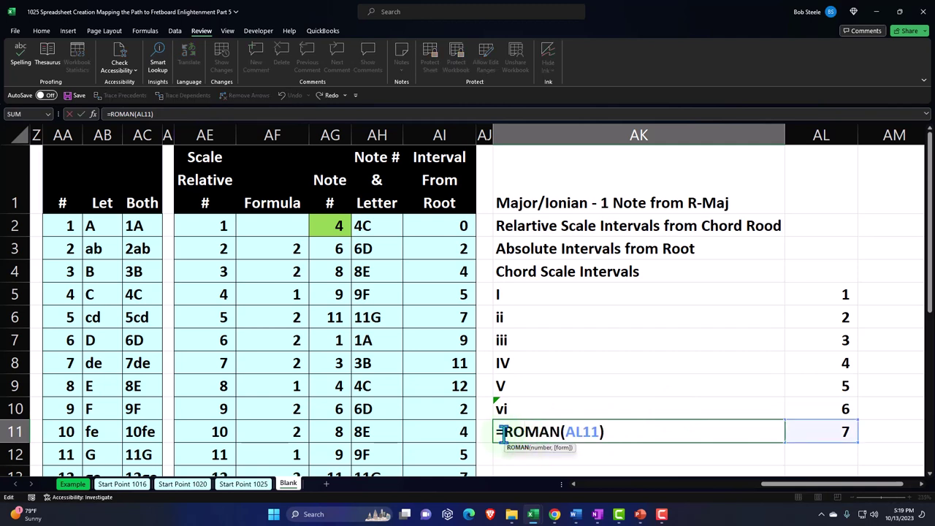
pyautogui.write('Lower(')
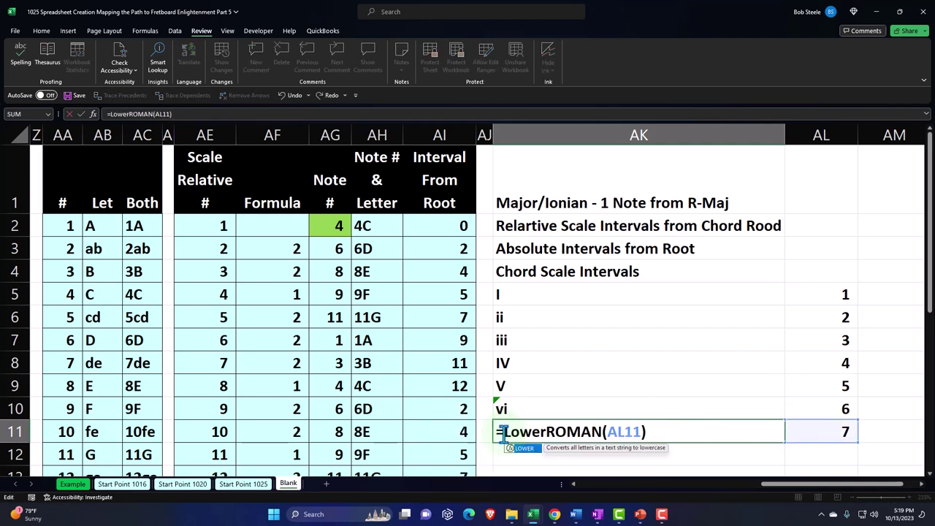
pyautogui.click(685, 432)
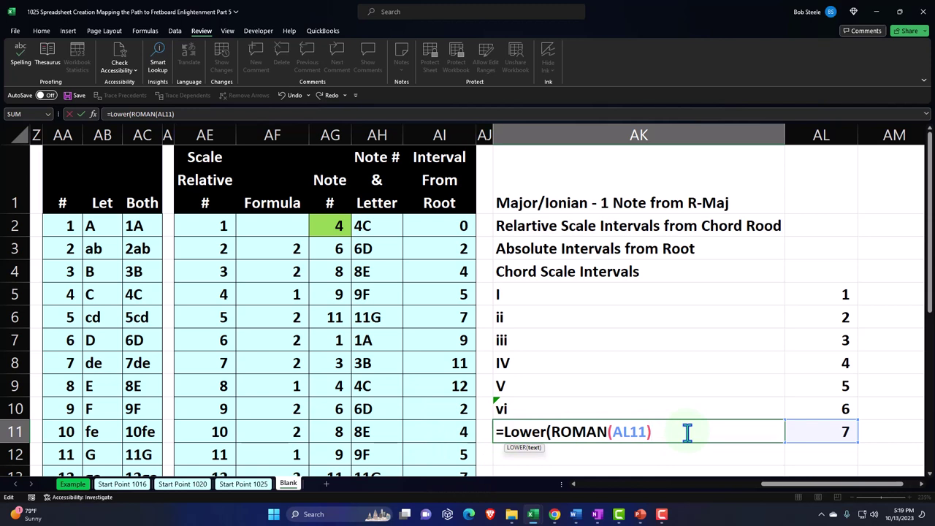
pyautogui.write(')')
pyautogui.press('Return')
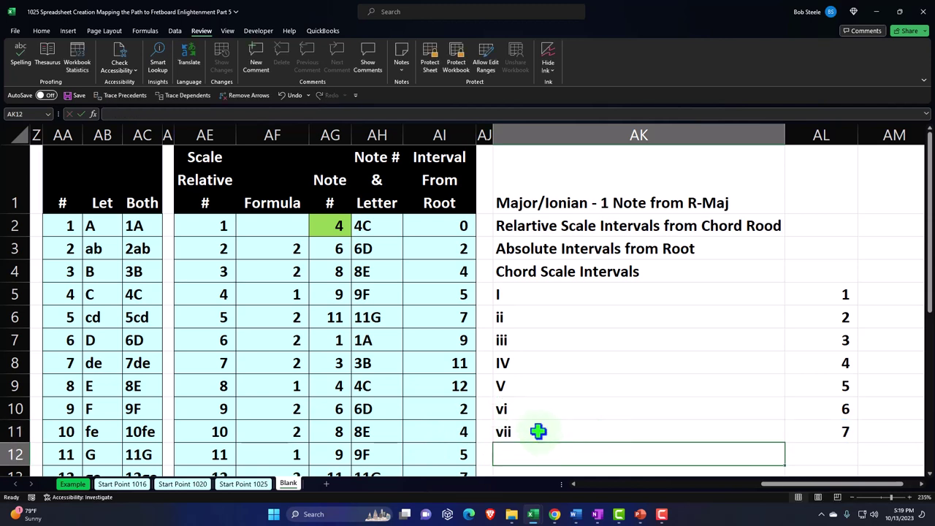
pyautogui.doubleClick(539, 432)
# - Change AK11's formula to =LOWER(ROMAN(AL11))&"." so it shows vii
pyautogui.press('Return')
pyautogui.click(594, 432)
pyautogui.press('F2')
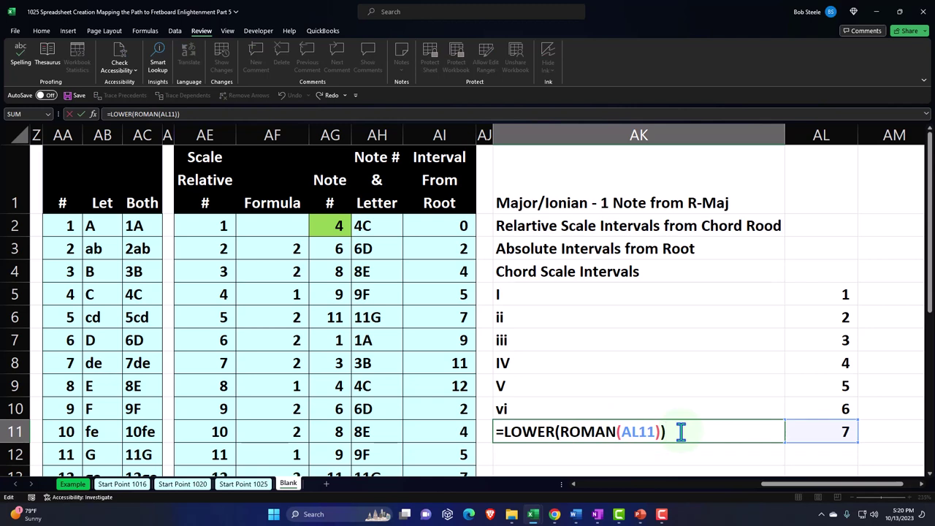
pyautogui.write('&"."')
pyautogui.press('Return')
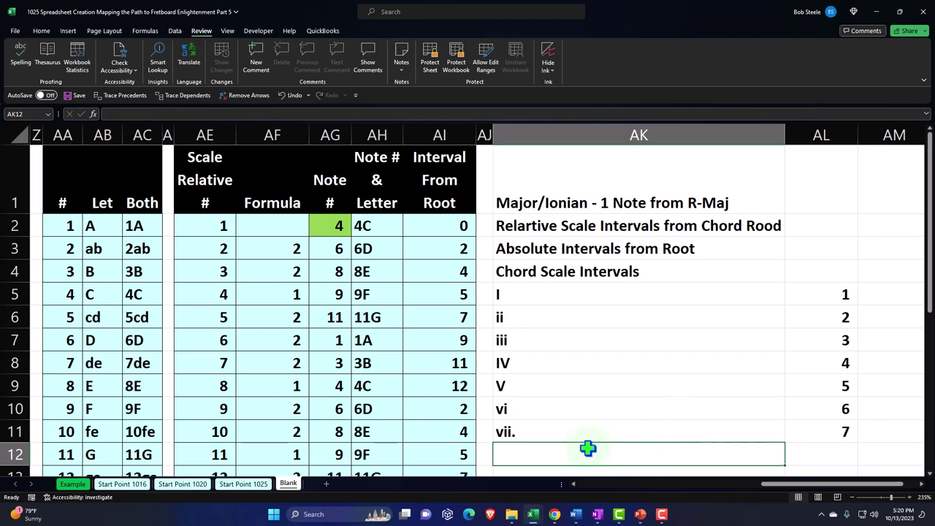
pyautogui.click(565, 437)
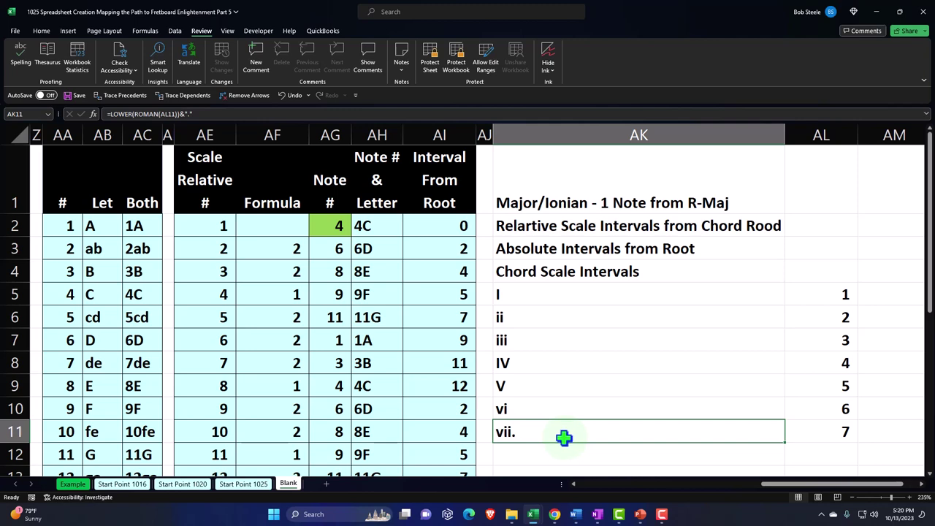
pyautogui.click(630, 296)
pyautogui.press('Right')
pyautogui.press('Right')
pyautogui.press('Right')
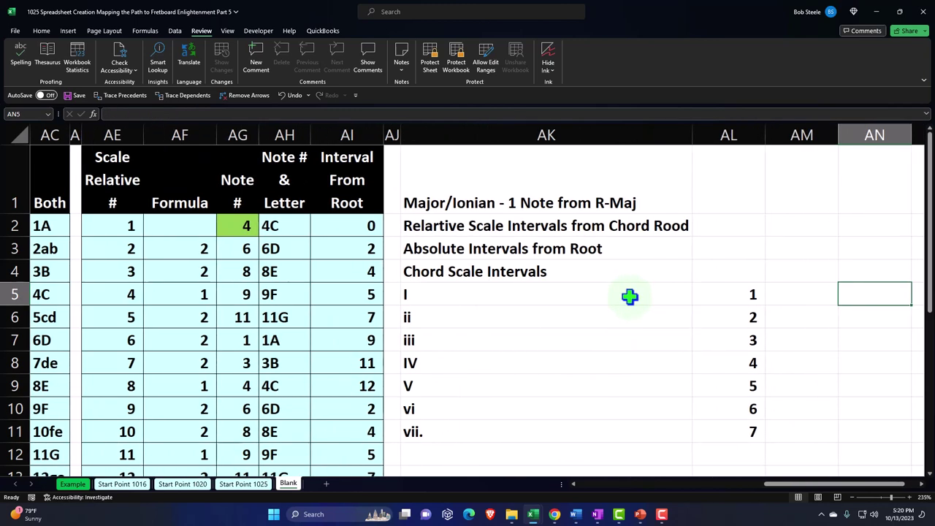
pyautogui.press('Up')
pyautogui.press('Up')
pyautogui.press('Up')
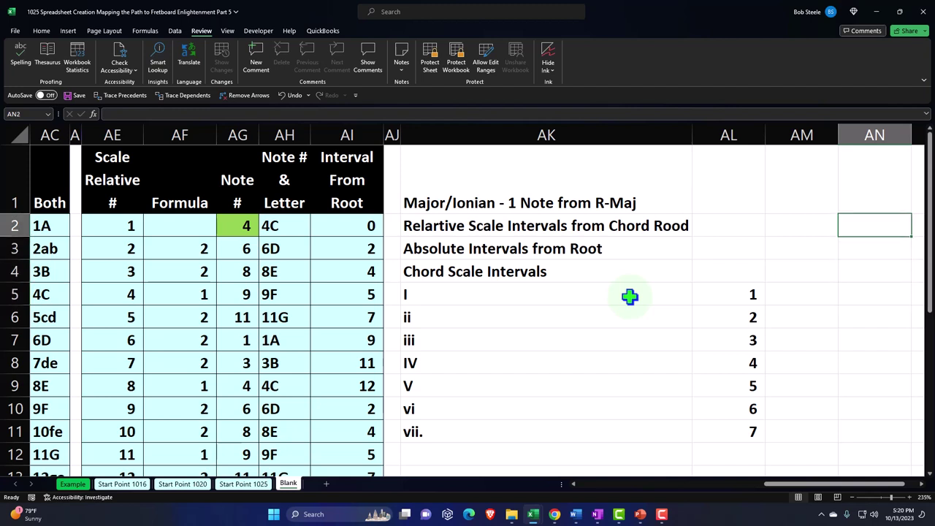
pyautogui.press('F2')
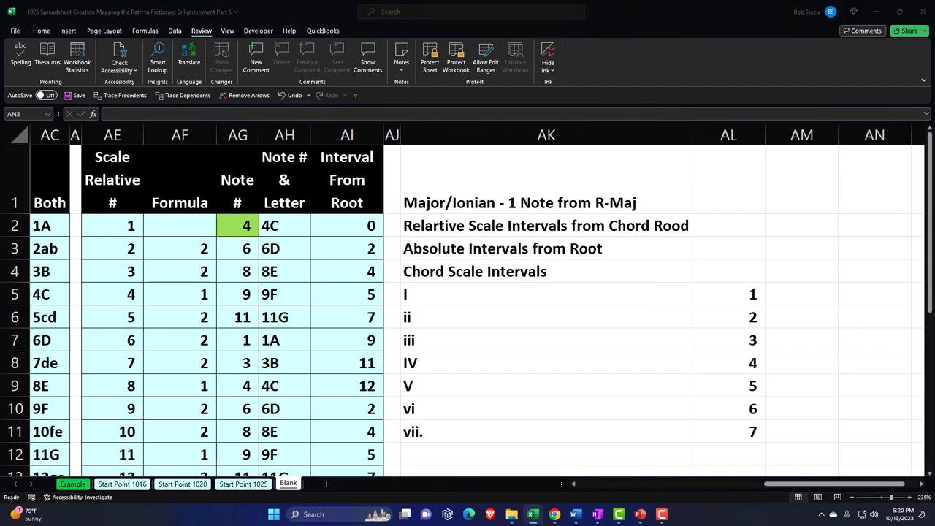
pyautogui.press('Escape')
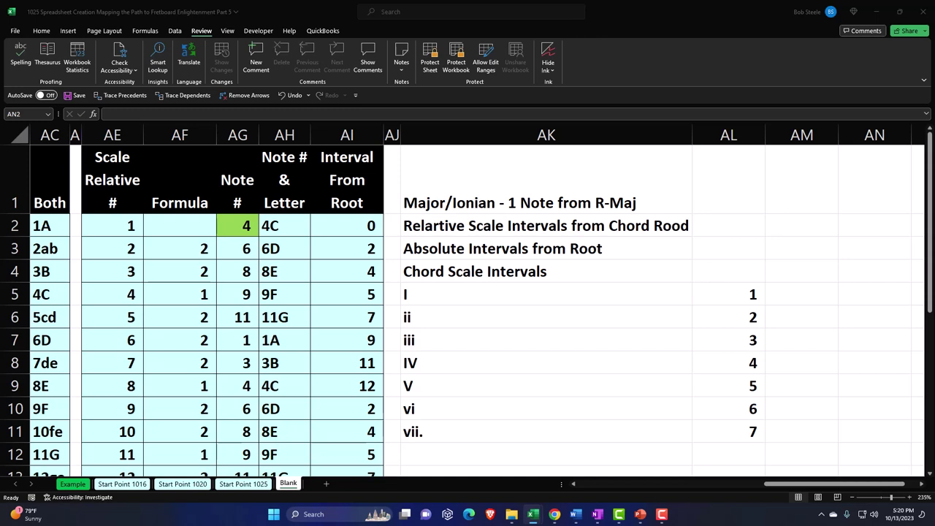
pyautogui.click(789, 294)
pyautogui.click(789, 293)
pyautogui.click(746, 296)
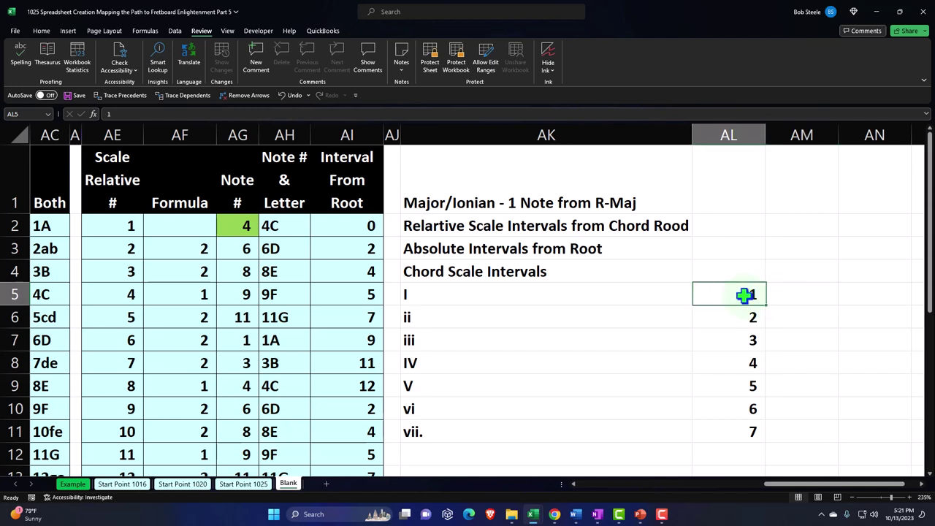
pyautogui.press('Down')
pyautogui.press('Down')
pyautogui.press('Down')
pyautogui.press('Down')
pyautogui.press('Down')
pyautogui.press('Down')
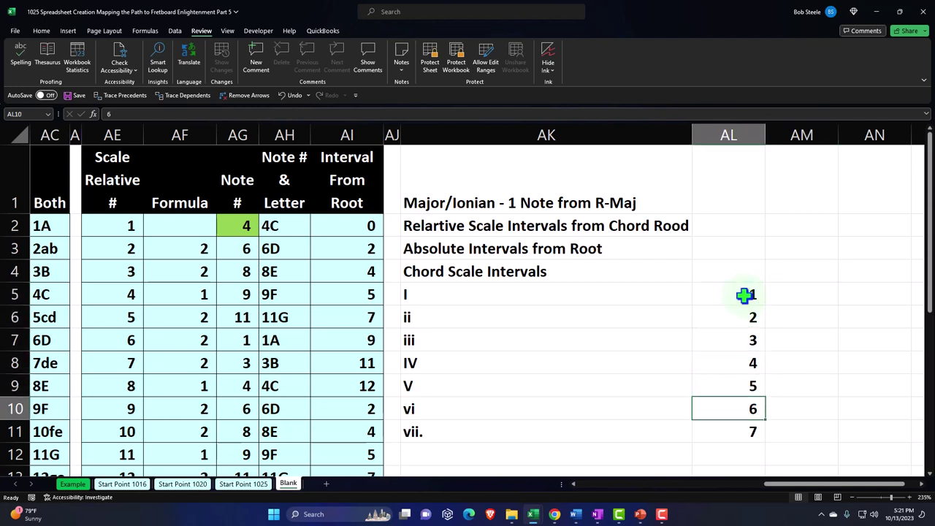
pyautogui.press('Up')
pyautogui.press('Up')
pyautogui.press('Up')
pyautogui.press('Up')
pyautogui.press('Up')
pyautogui.press('Up')
pyautogui.press('Up')
pyautogui.press('Left')
pyautogui.press('Left')
pyautogui.press('Left')
pyautogui.press('Left')
pyautogui.press('Left')
pyautogui.press('Left')
pyautogui.press('Left')
pyautogui.press('Left')
pyautogui.press('Left')
pyautogui.press('Left')
pyautogui.press('Left')
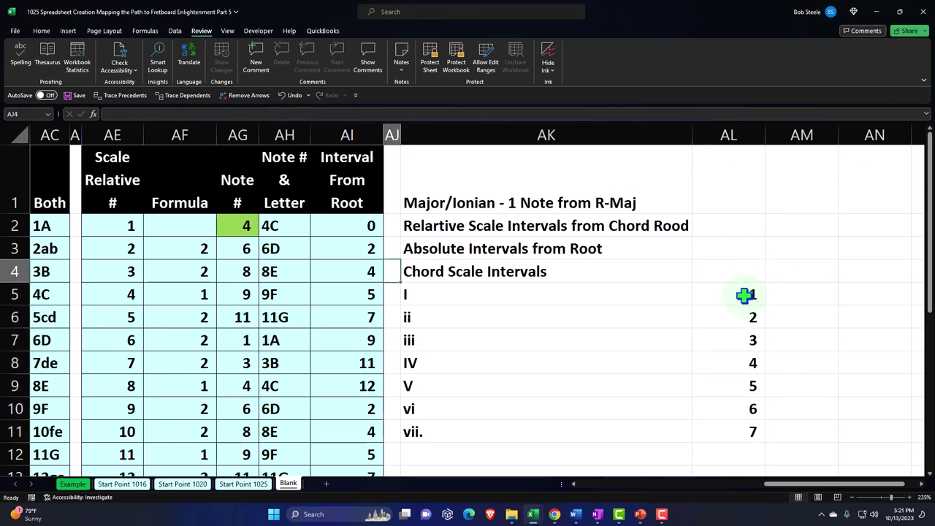
pyautogui.press('Left')
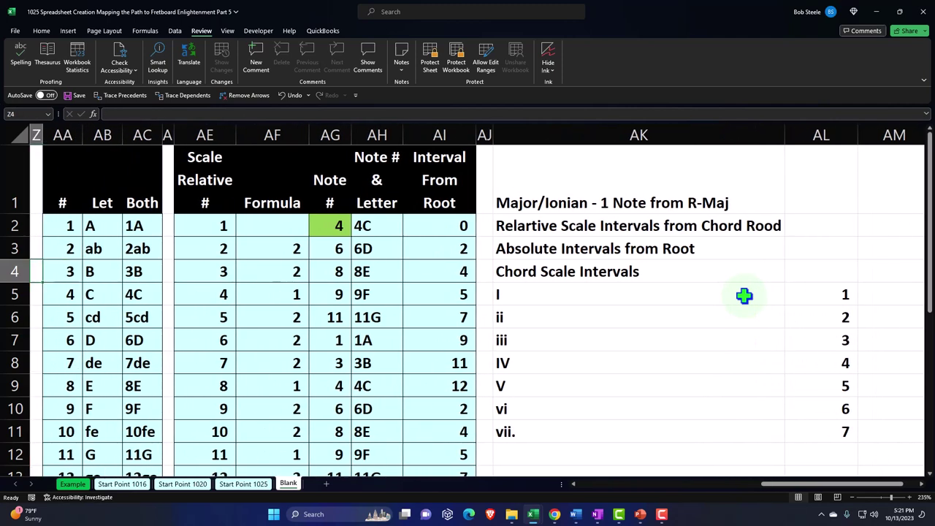
pyautogui.click(96, 285)
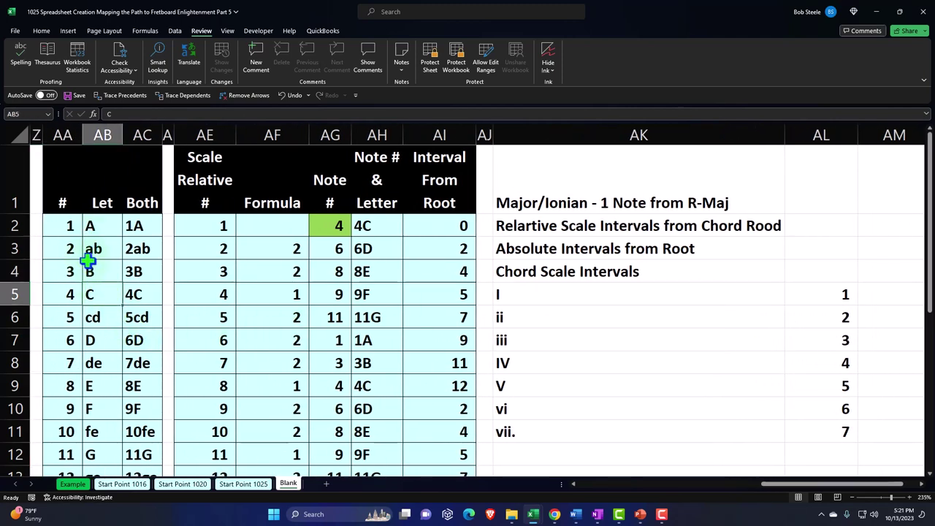
pyautogui.click(323, 229)
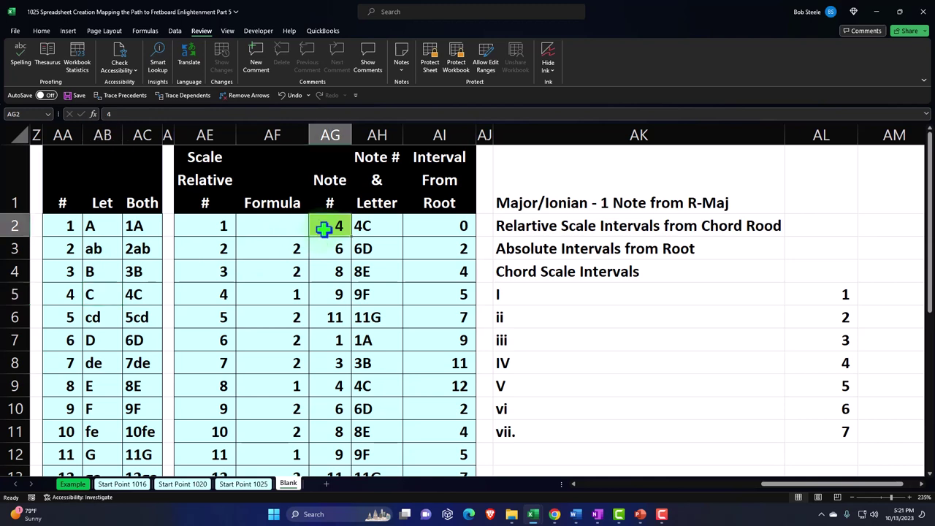
pyautogui.click(285, 250)
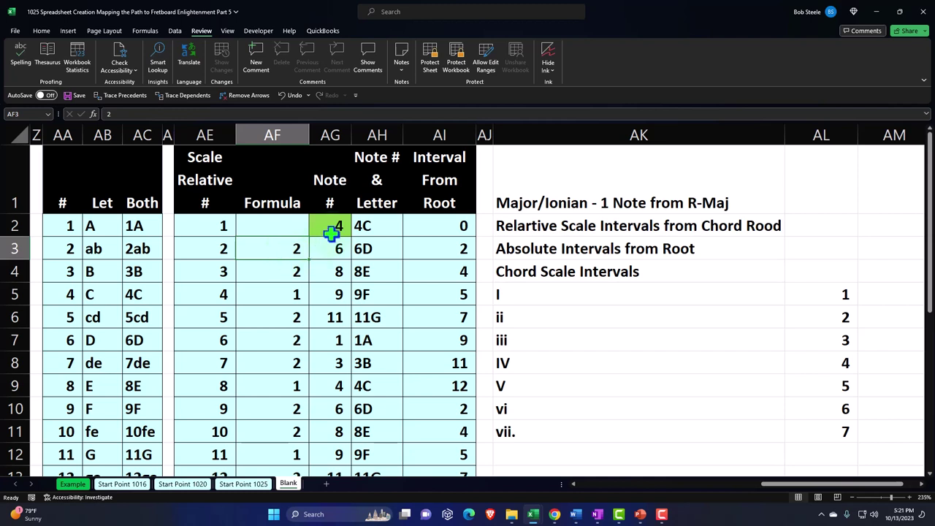
pyautogui.moveTo(329, 226); pyautogui.dragTo(333, 342)
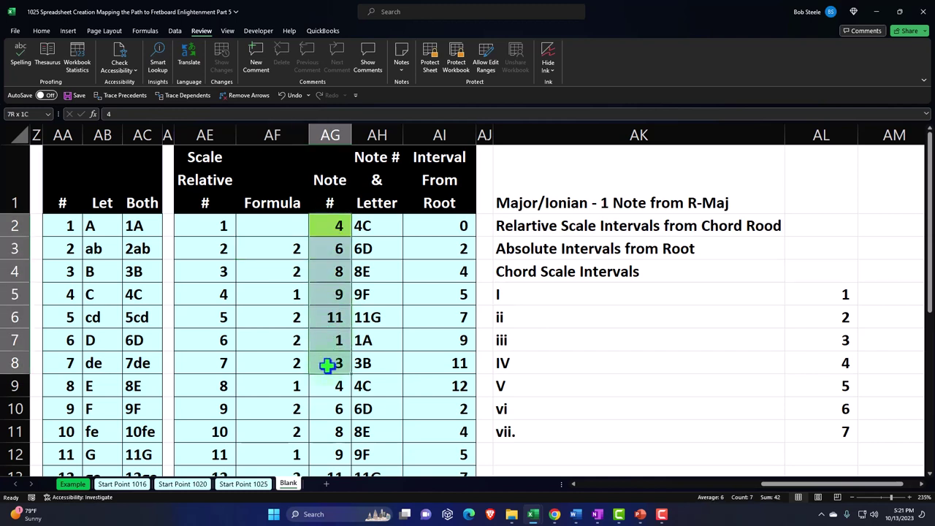
pyautogui.moveTo(328, 365); pyautogui.dragTo(328, 365)
pyautogui.click(882, 294)
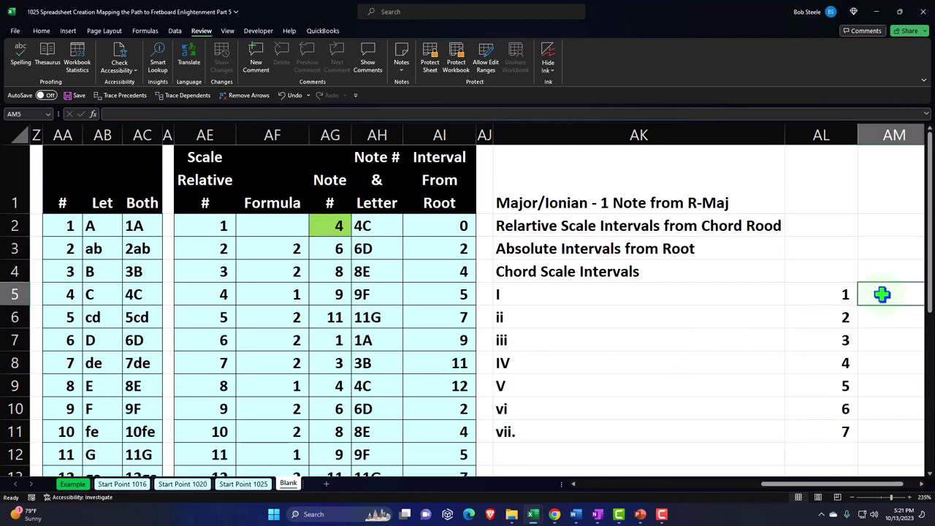
pyautogui.press('Right')
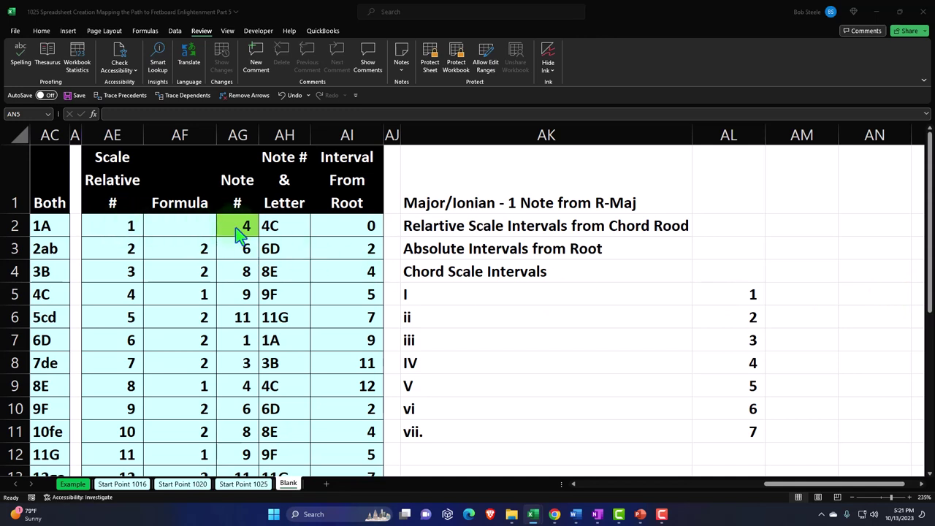
# - Enter =XLOOKUP(AL5,AE2:AE17,AG2:AG17) in AM5, returning note number 4 for chord I
pyautogui.click(798, 294)
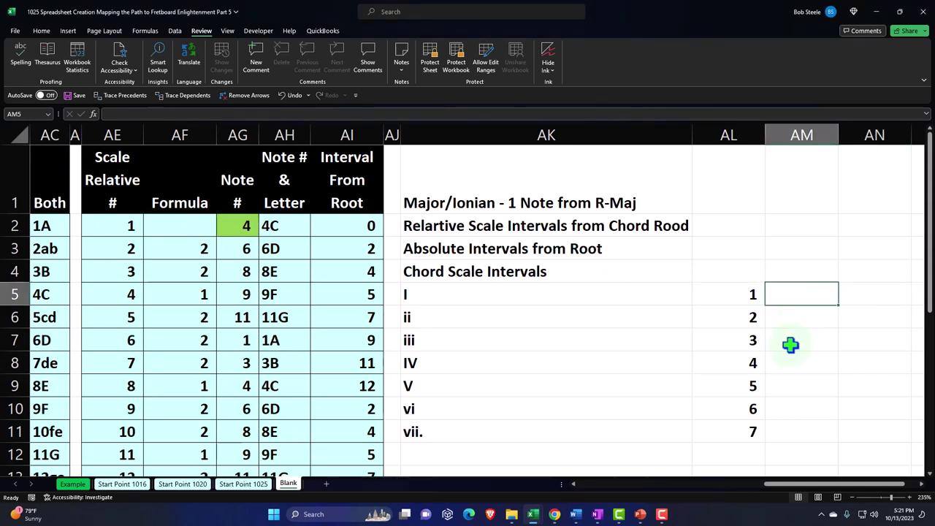
pyautogui.write('=')
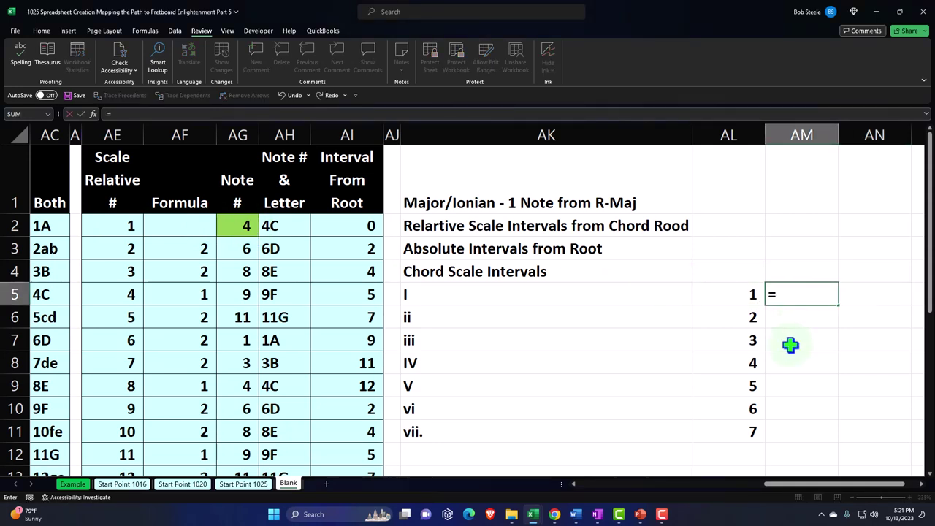
pyautogui.write('xlook')
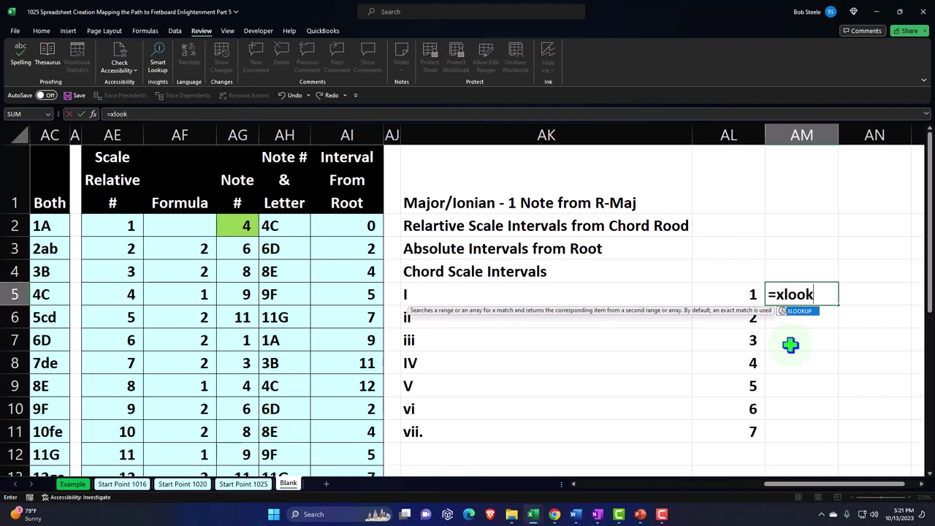
pyautogui.press('Tab')
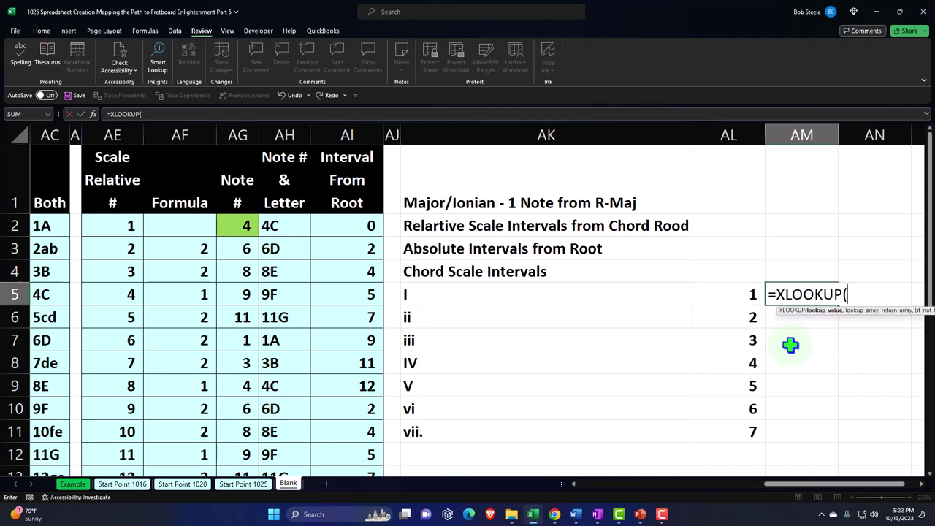
pyautogui.press('Left')
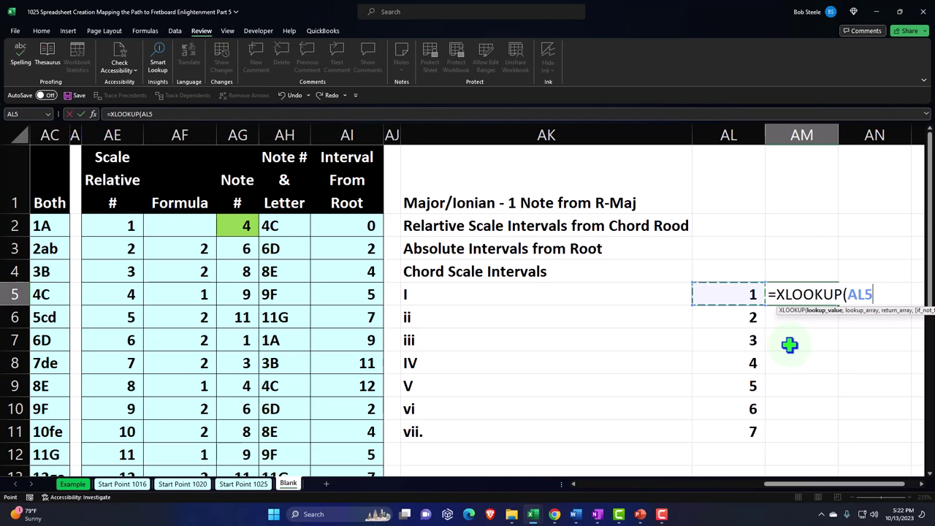
pyautogui.write(',')
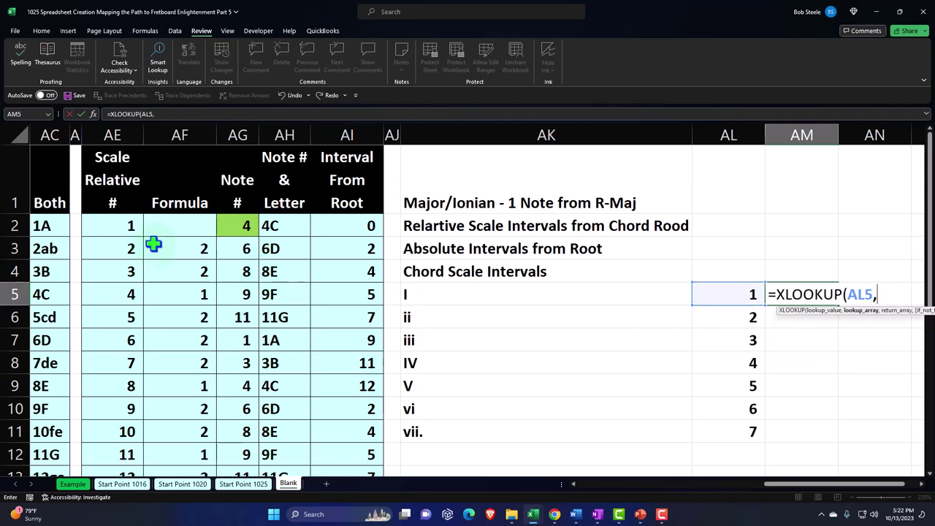
pyautogui.click(119, 229)
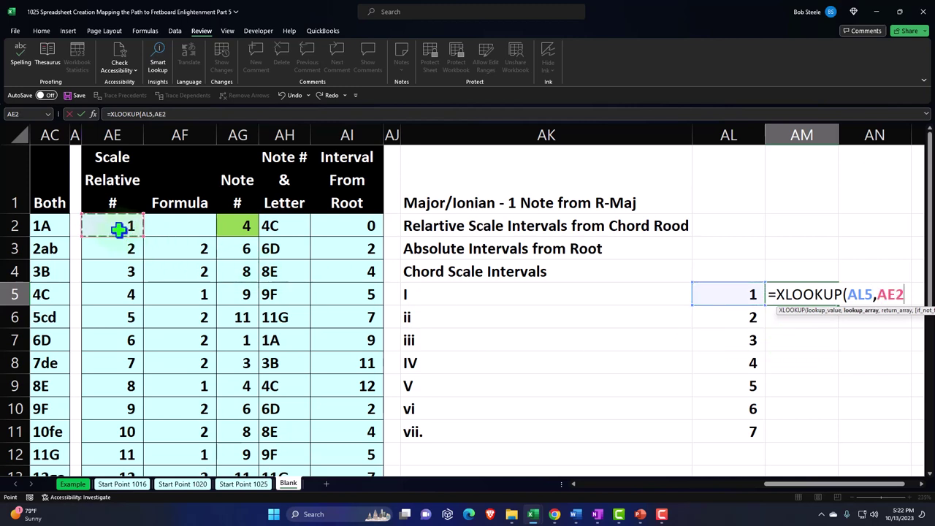
pyautogui.hotkey('ctrl', 'shift', 'Down')
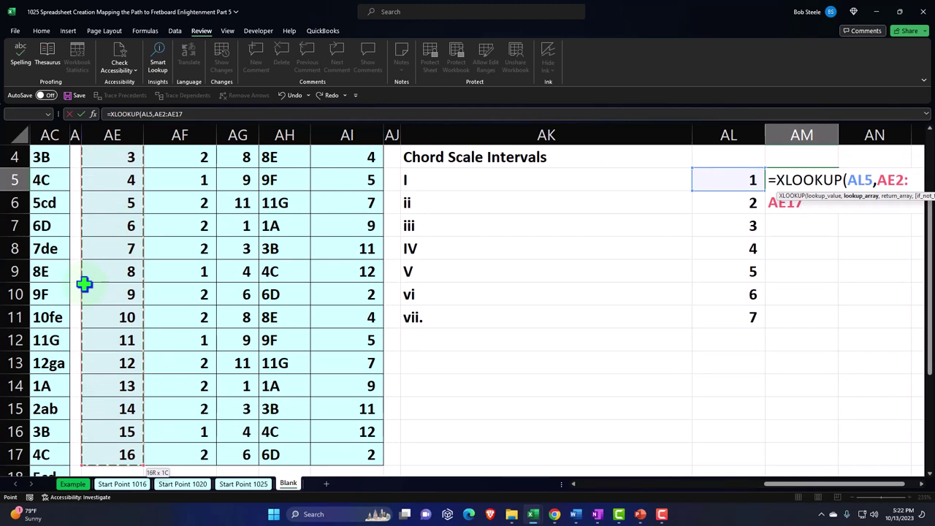
pyautogui.scroll(1, 388, 317)
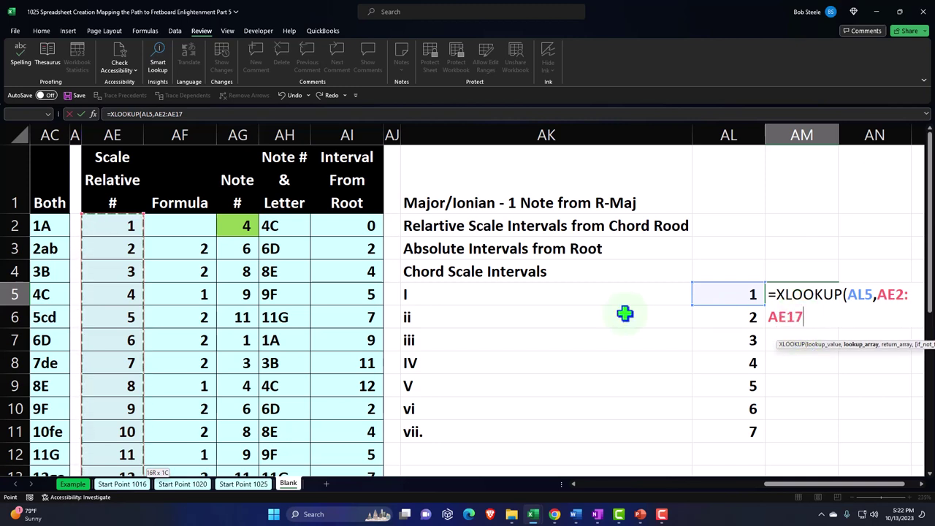
pyautogui.write(',')
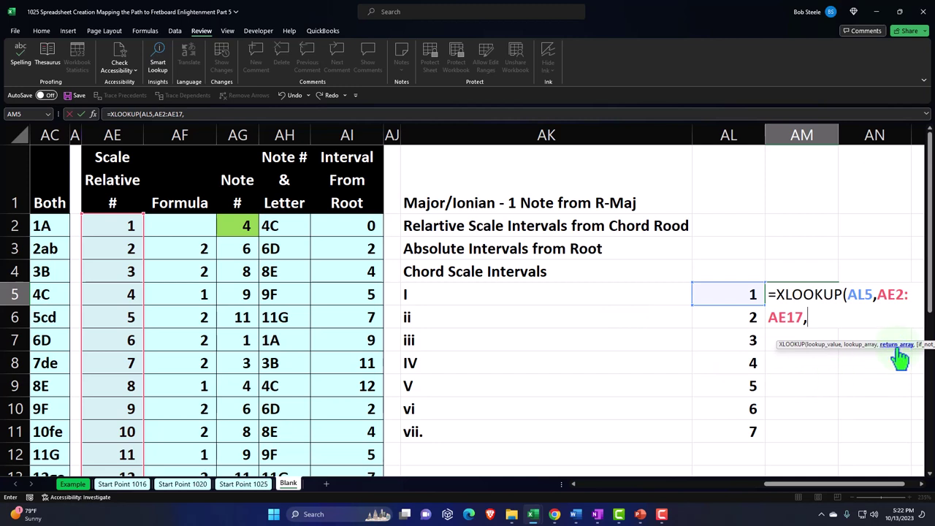
pyautogui.click(241, 230)
pyautogui.hotkey('ctrl', 'shift', 'Down')
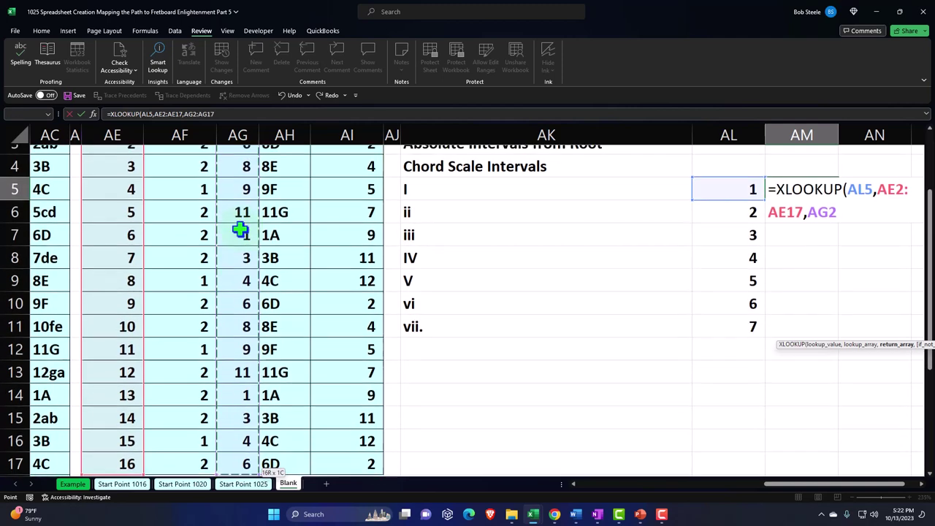
pyautogui.scroll(1, 241, 226)
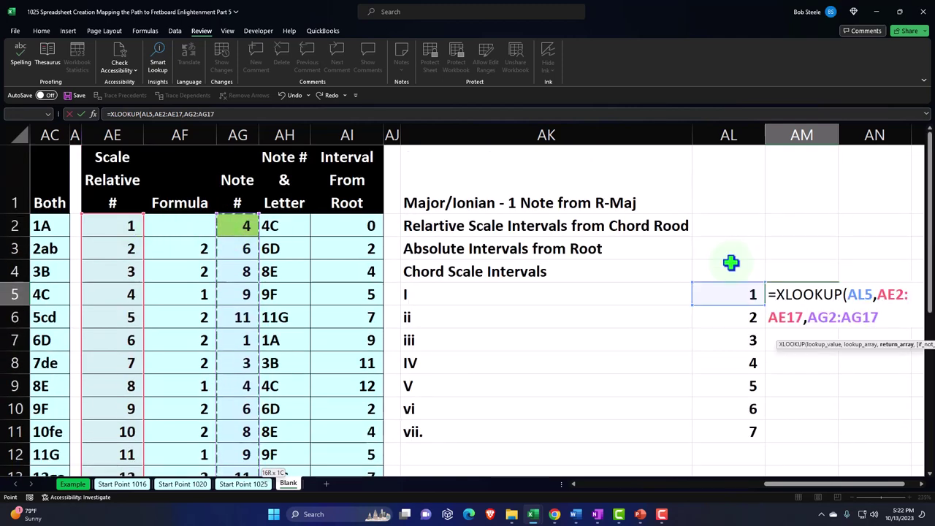
pyautogui.press('Return')
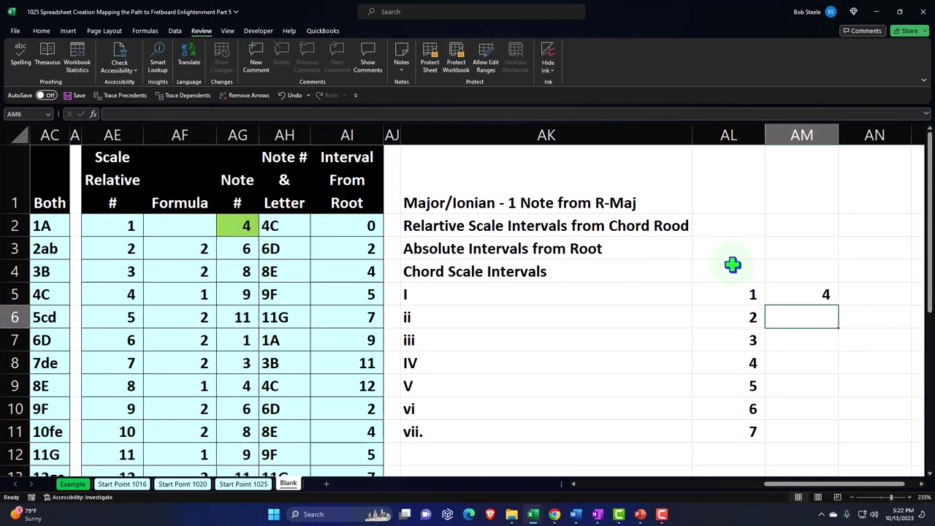
# - Make AM5's ranges absolute: $AE$2:$AE$17 and $AG$2:$AG$17
pyautogui.doubleClick(785, 292)
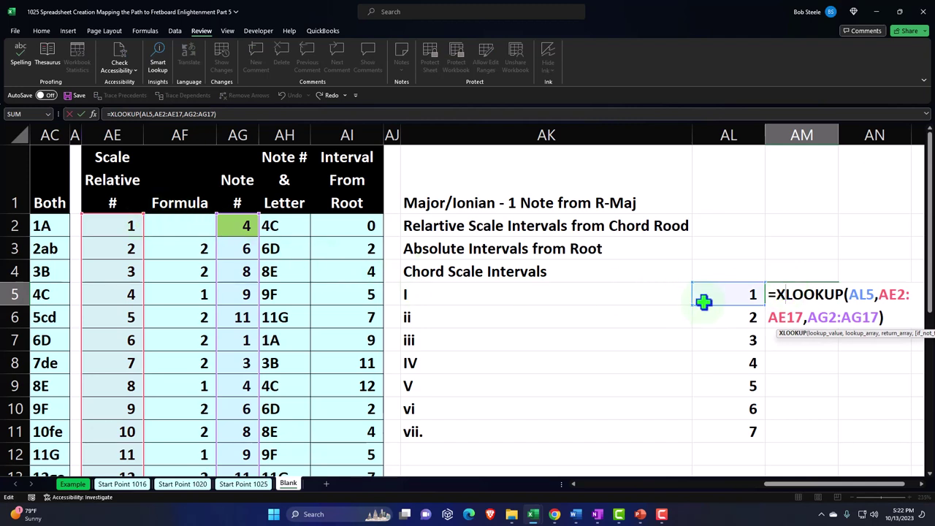
pyautogui.click(890, 294)
pyautogui.press('F4')
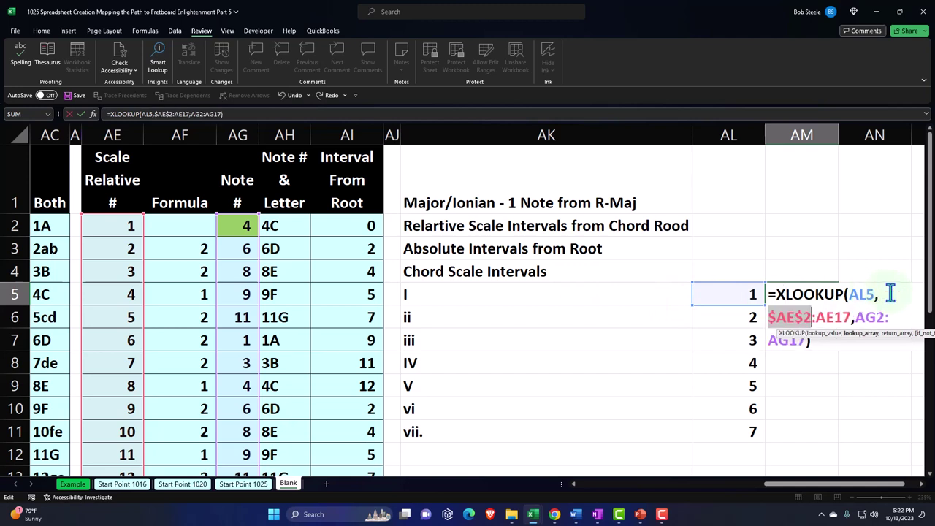
pyautogui.click(839, 316)
pyautogui.press('F4')
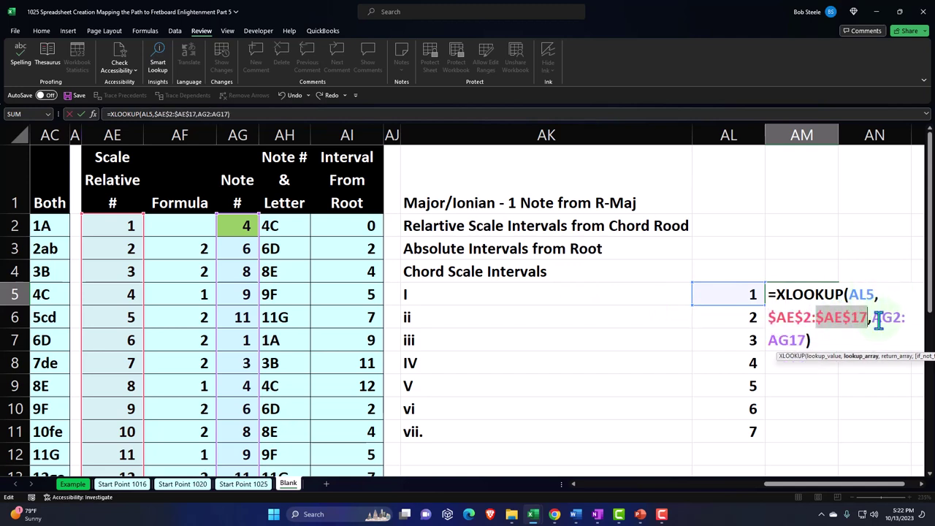
pyautogui.click(882, 317)
pyautogui.press('F4')
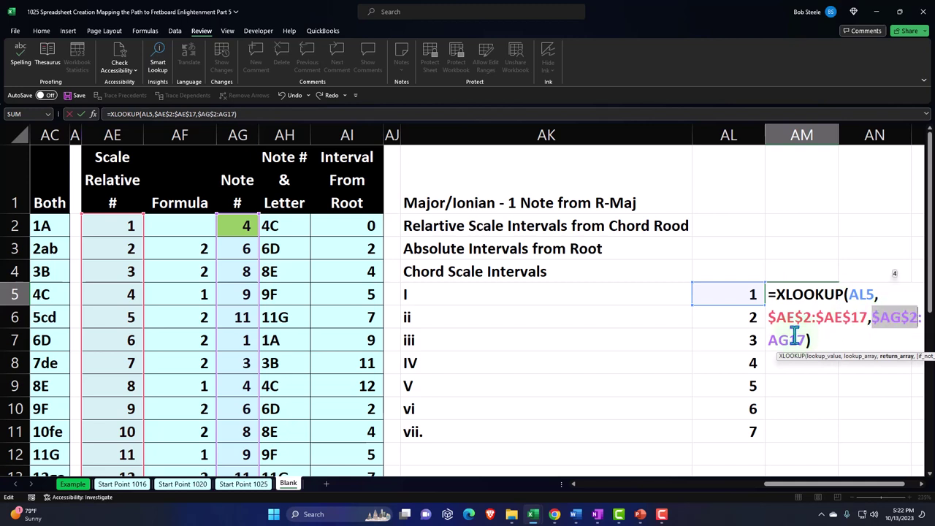
pyautogui.click(795, 336)
pyautogui.press('F4')
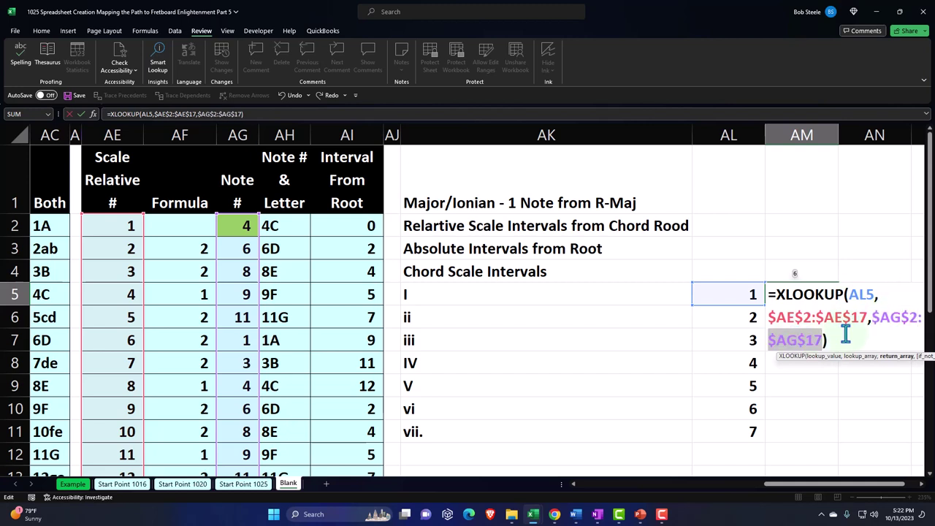
pyautogui.press('Return')
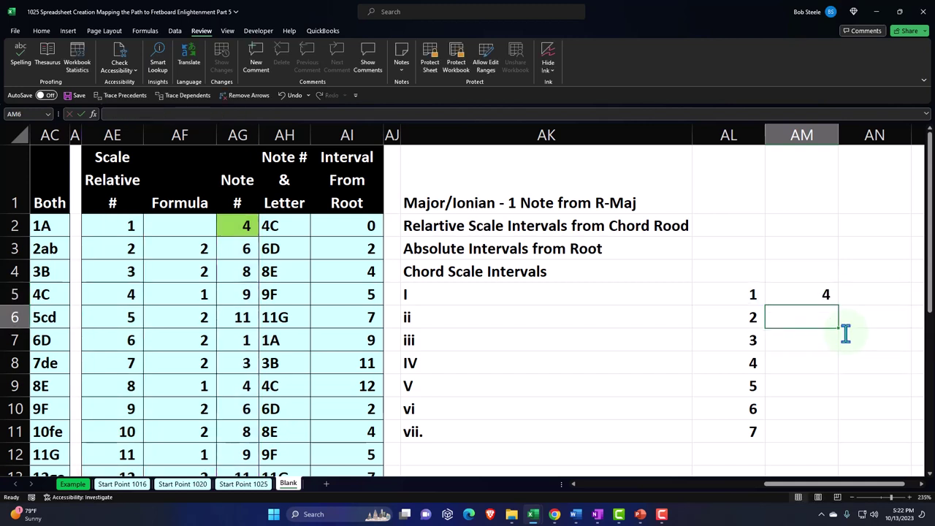
# - Fill AM5 down to AM11, giving 4, 6, 8, 9, 11, 1, 3
pyautogui.click(829, 295)
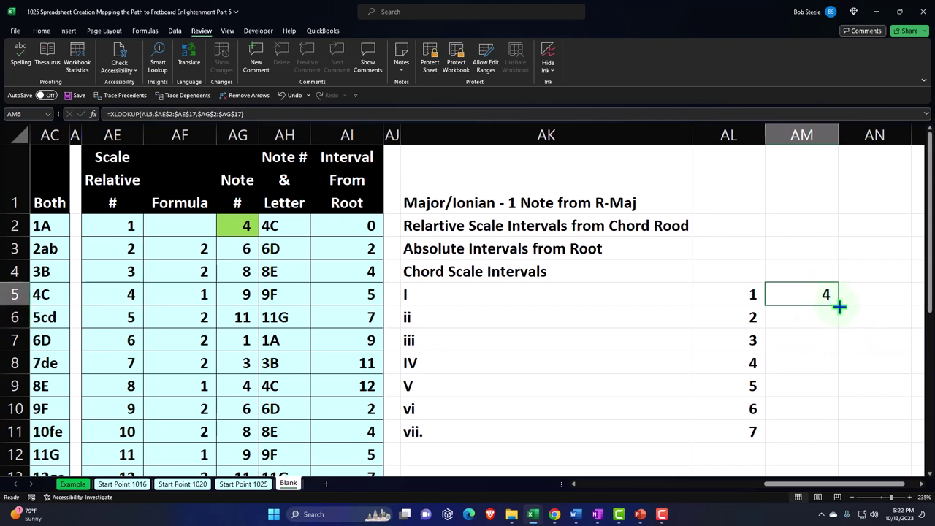
pyautogui.moveTo(839, 307); pyautogui.dragTo(830, 436)
pyautogui.click(802, 303)
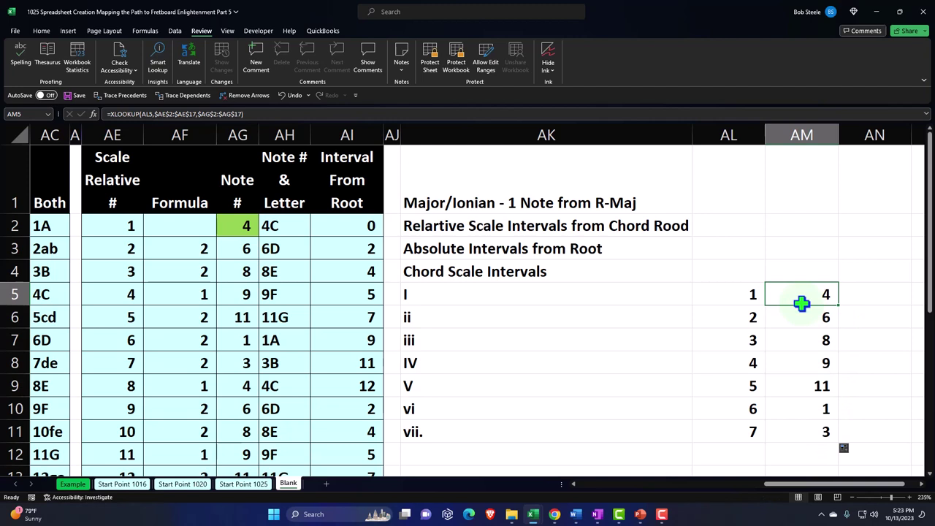
pyautogui.press('Down')
pyautogui.press('Down')
pyautogui.press('Down')
pyautogui.press('Down')
pyautogui.press('Down')
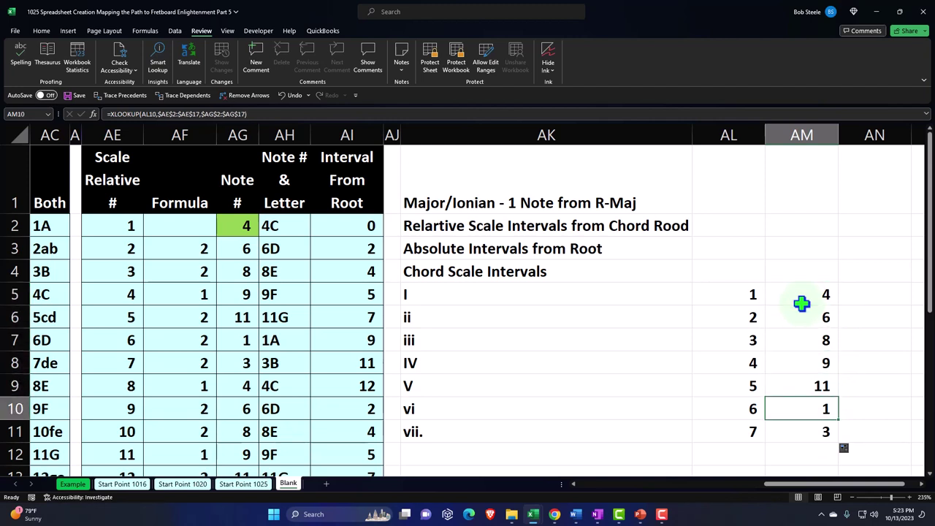
pyautogui.press('Down')
pyautogui.click(242, 227)
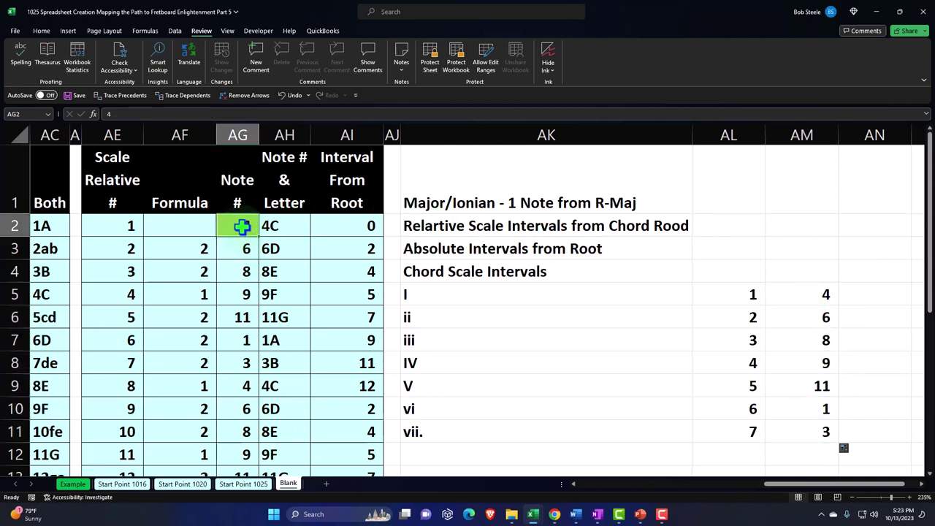
pyautogui.press('Down')
pyautogui.press('Down')
pyautogui.press('Down')
pyautogui.press('Down')
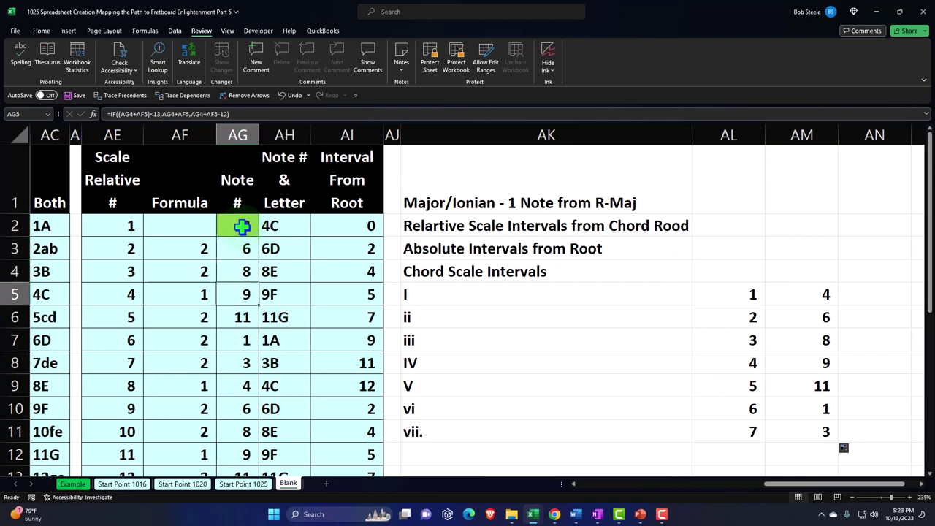
pyautogui.press('Down')
pyautogui.press('Down')
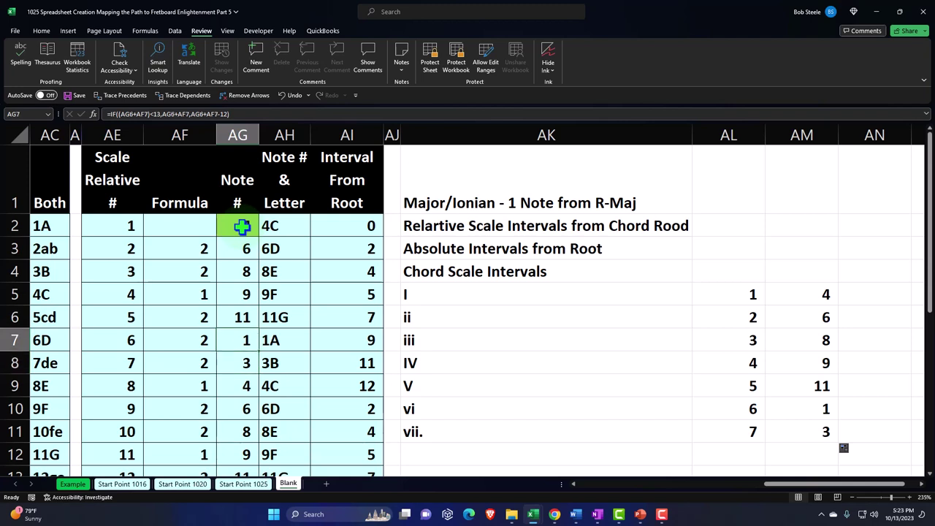
pyautogui.press('Up')
pyautogui.press('Up')
pyautogui.press('Up')
pyautogui.press('Up')
pyautogui.press('Up')
pyautogui.press('Up')
pyautogui.press('Right')
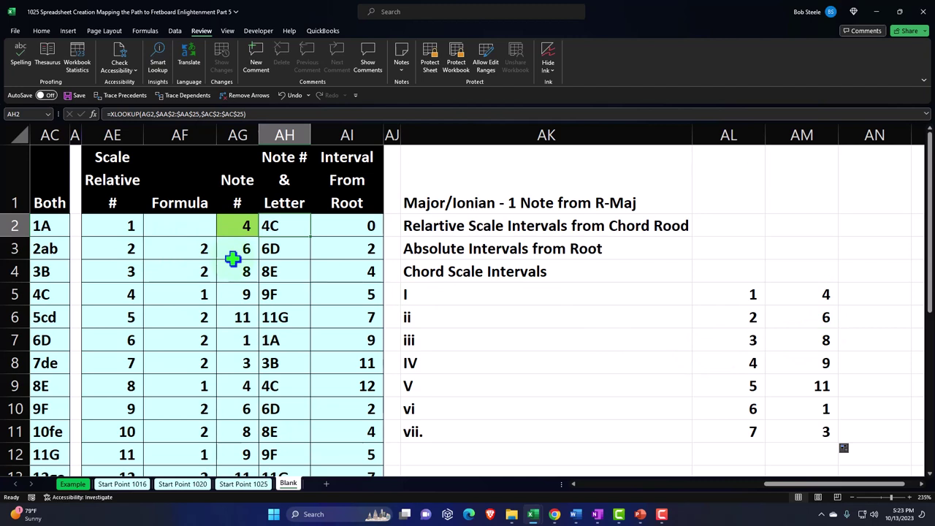
pyautogui.click(819, 295)
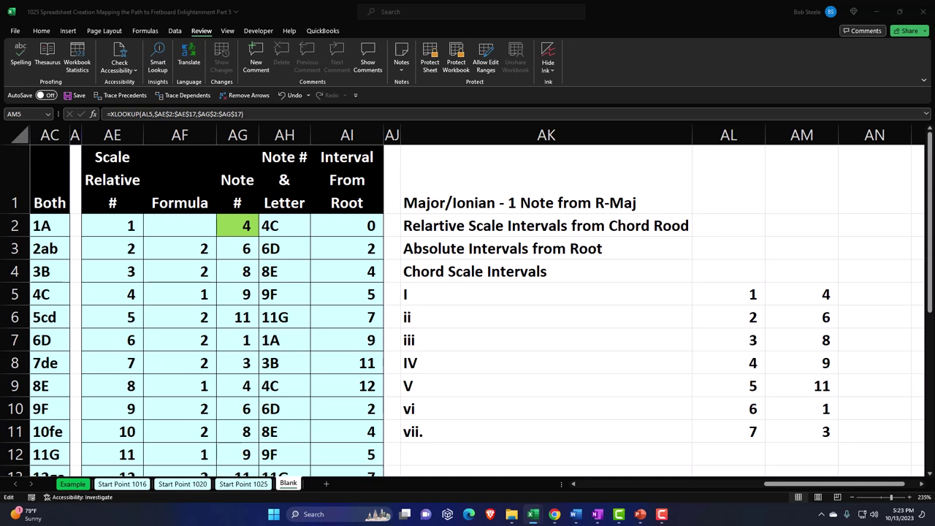
pyautogui.click(457, 294)
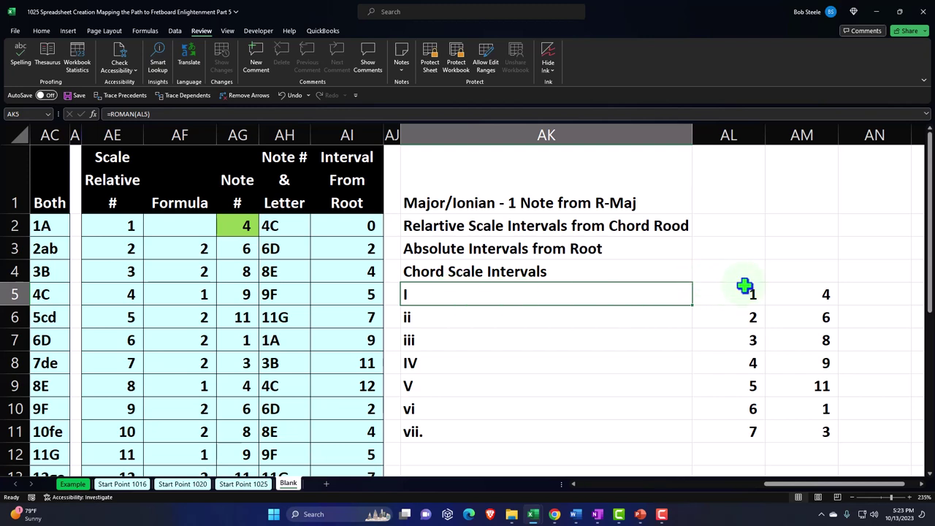
# - Give the chord numbers 1–7 in AL5:AL11 a black fill and white text
pyautogui.moveTo(743, 294); pyautogui.dragTo(736, 429)
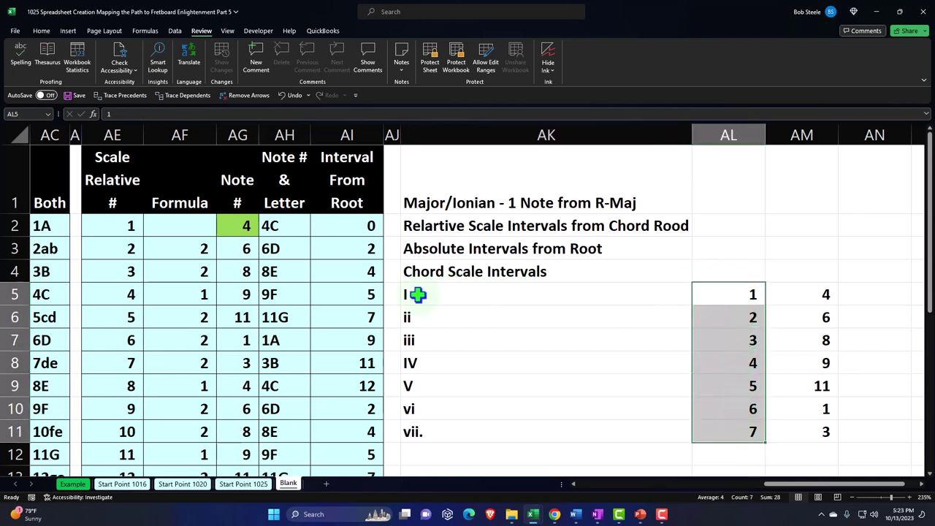
pyautogui.click(41, 31)
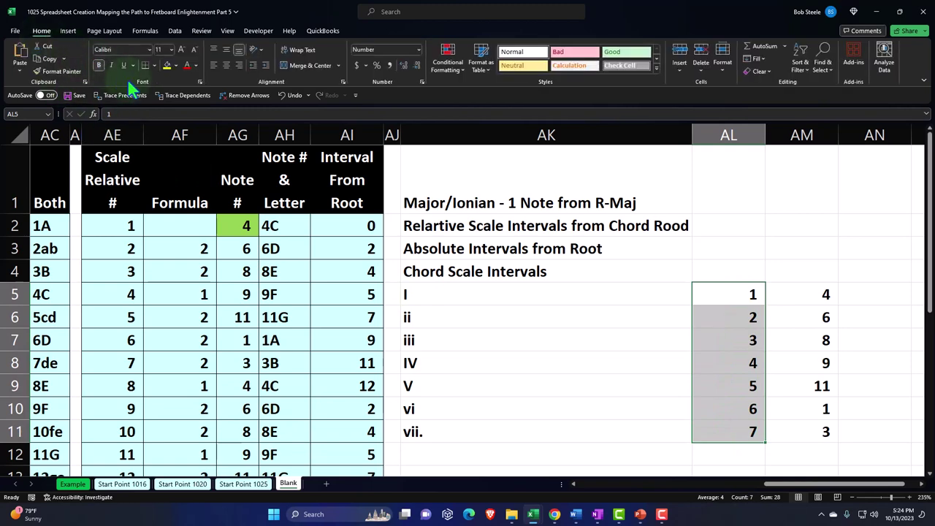
pyautogui.click(175, 65)
pyautogui.click(175, 90)
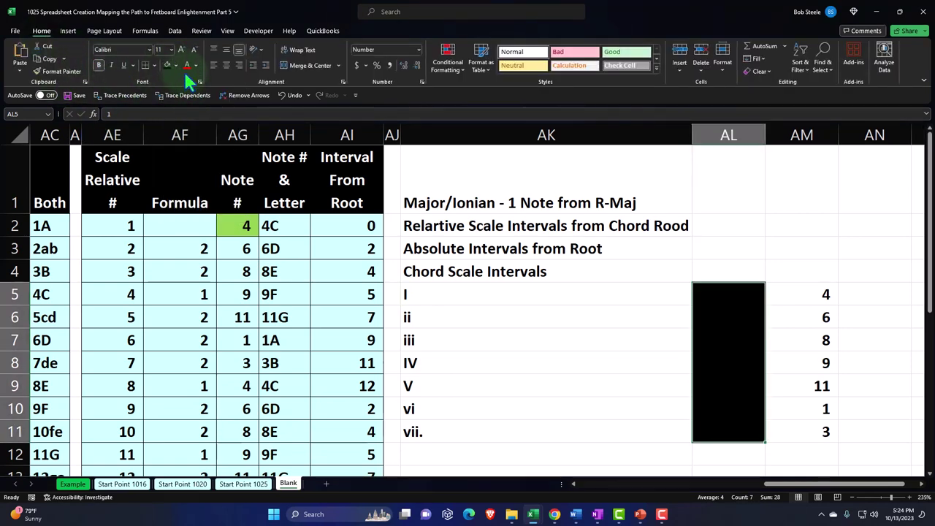
pyautogui.click(196, 66)
pyautogui.click(188, 90)
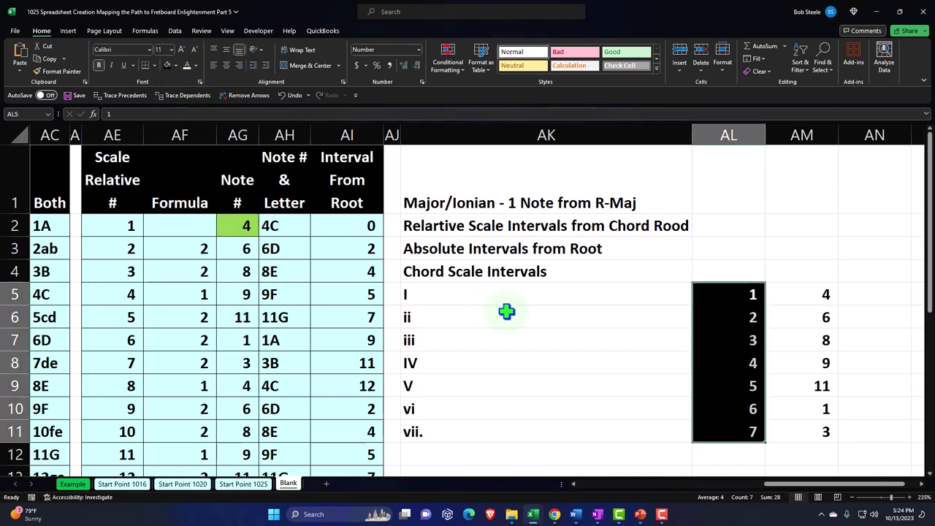
pyautogui.click(505, 315)
# - Fill AK1:AK11 black and narrow columns AL and AM
pyautogui.moveTo(505, 190); pyautogui.dragTo(503, 432)
pyautogui.click(167, 65)
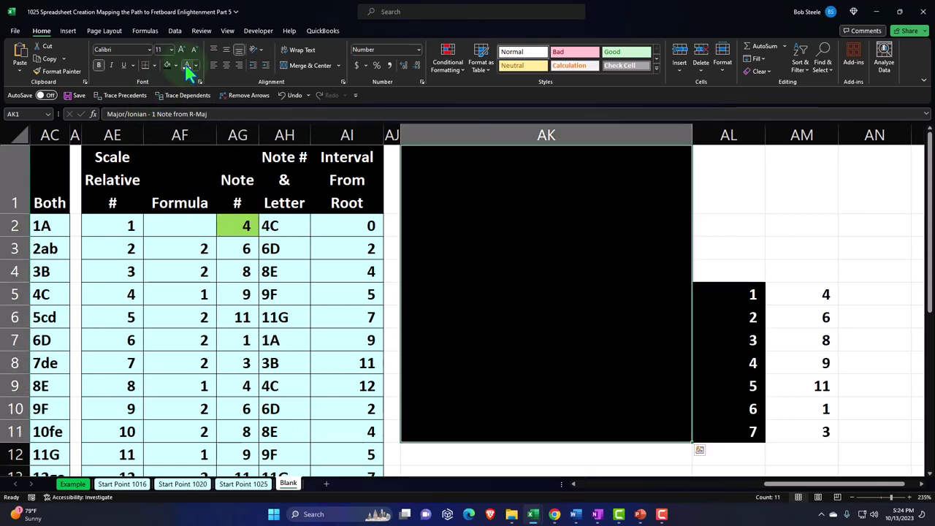
pyautogui.click(509, 245)
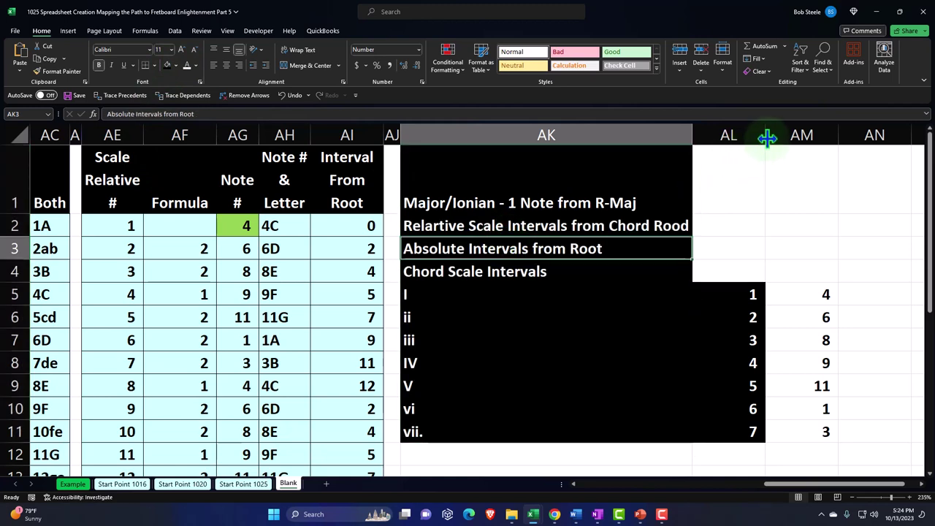
pyautogui.moveTo(767, 137); pyautogui.dragTo(716, 138)
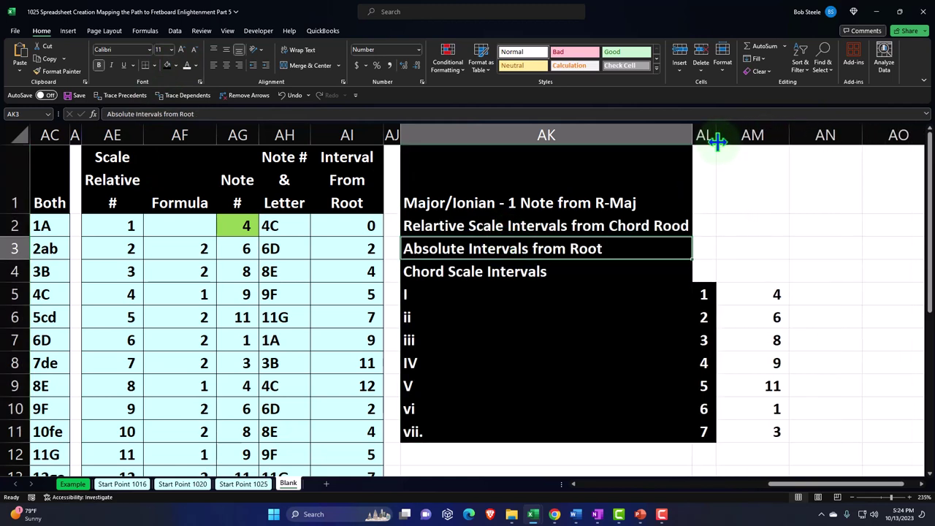
pyautogui.moveTo(788, 137); pyautogui.dragTo(741, 147)
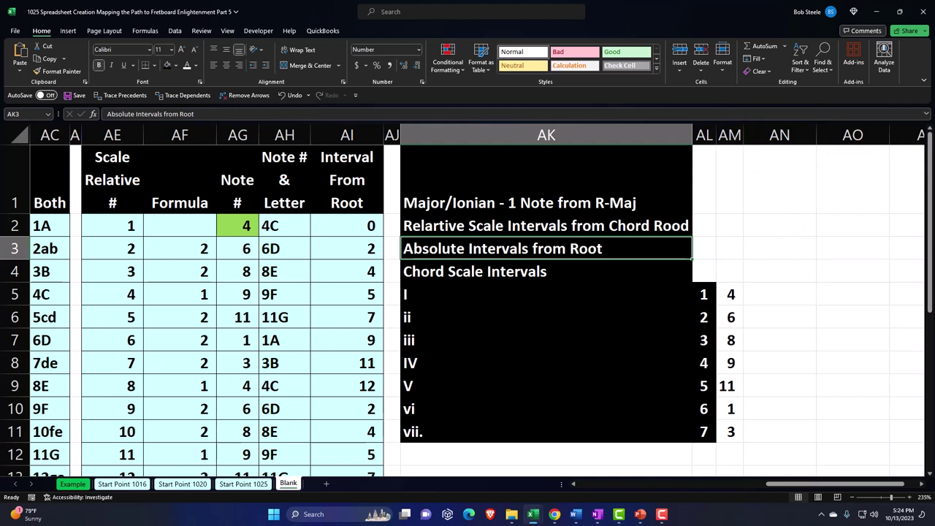
# - Set columns AM through AS to one narrow width of about 5.43
pyautogui.moveTo(729, 136); pyautogui.dragTo(775, 133)
pyautogui.moveTo(463, 135); pyautogui.dragTo(416, 151)
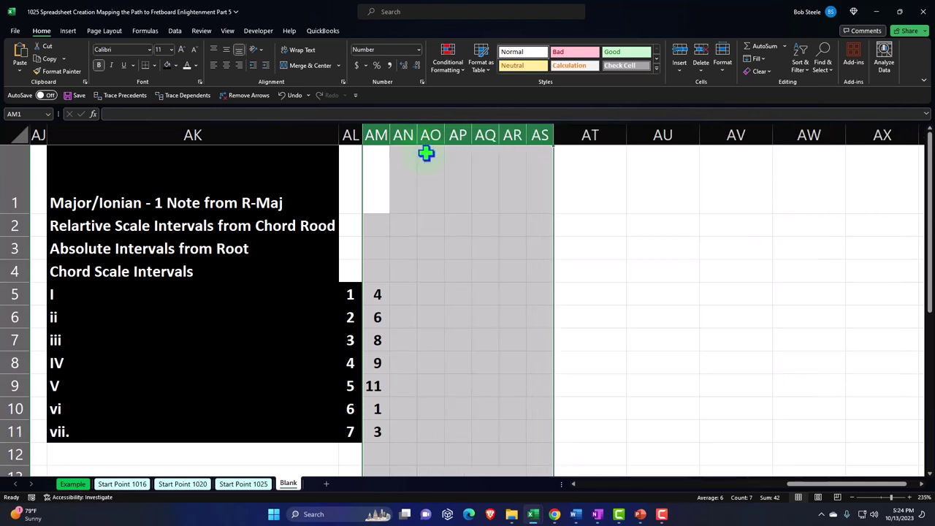
pyautogui.click(449, 351)
pyautogui.press('Left')
pyautogui.press('Left')
pyautogui.press('Left')
pyautogui.press('Left')
pyautogui.press('Left')
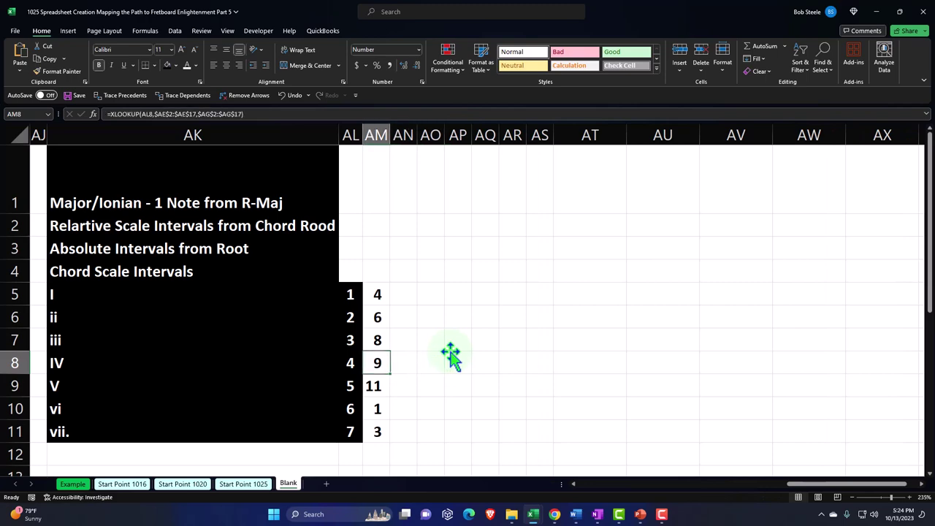
pyautogui.press('Left')
pyautogui.press('Left')
pyautogui.press('Left')
pyautogui.press('Left')
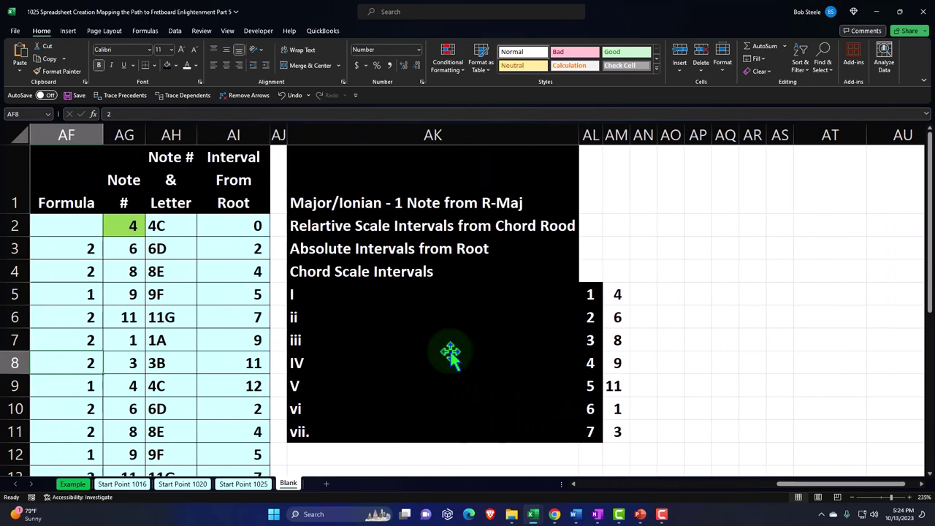
pyautogui.press('Right')
pyautogui.press('Right')
pyautogui.press('Right')
pyautogui.press('Right')
pyautogui.press('Right')
pyautogui.press('Right')
pyautogui.press('Right')
pyautogui.press('Right')
pyautogui.press('Right')
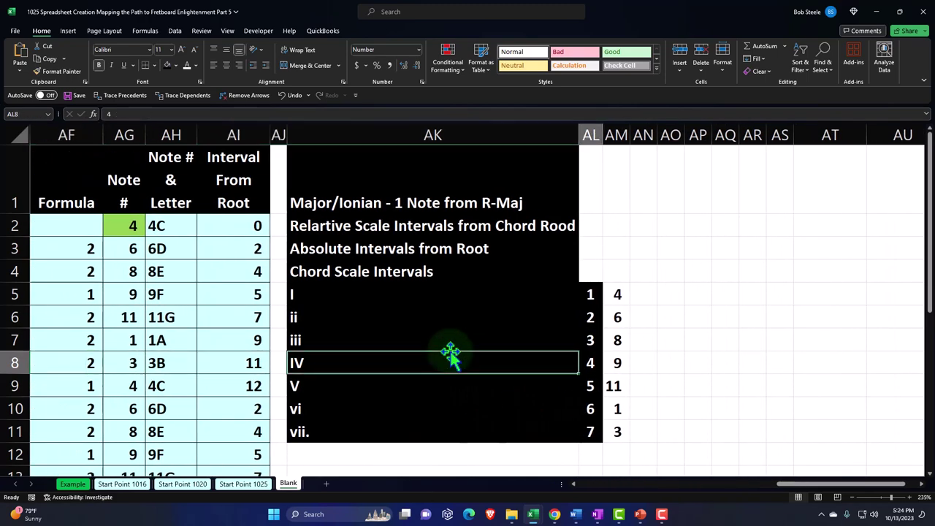
pyautogui.press('Up')
pyautogui.press('Up')
pyautogui.press('Up')
pyautogui.press('Left')
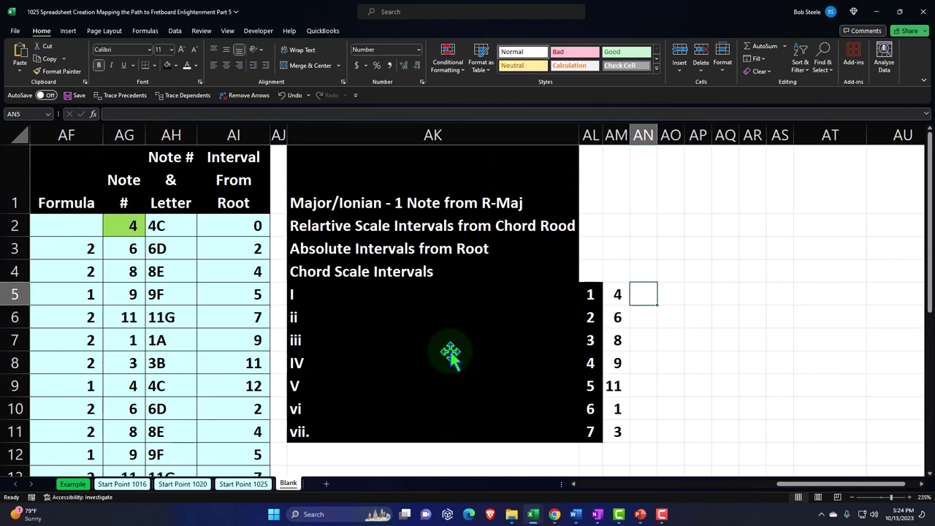
pyautogui.click(131, 244)
pyautogui.press('Left')
pyautogui.press('Left')
pyautogui.press('Left')
pyautogui.press('Left')
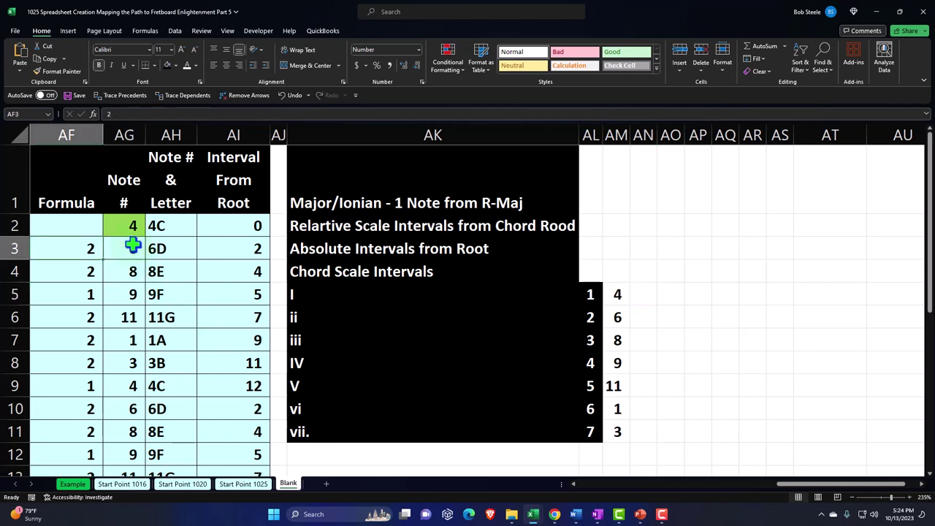
pyautogui.press('Left')
pyautogui.press('Left')
pyautogui.press('Left')
pyautogui.press('Left')
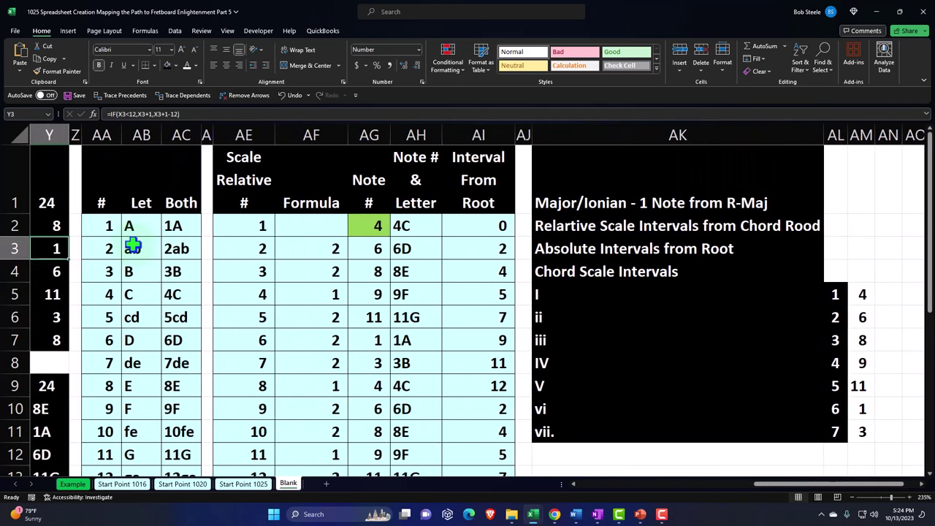
pyautogui.moveTo(132, 231); pyautogui.dragTo(122, 380)
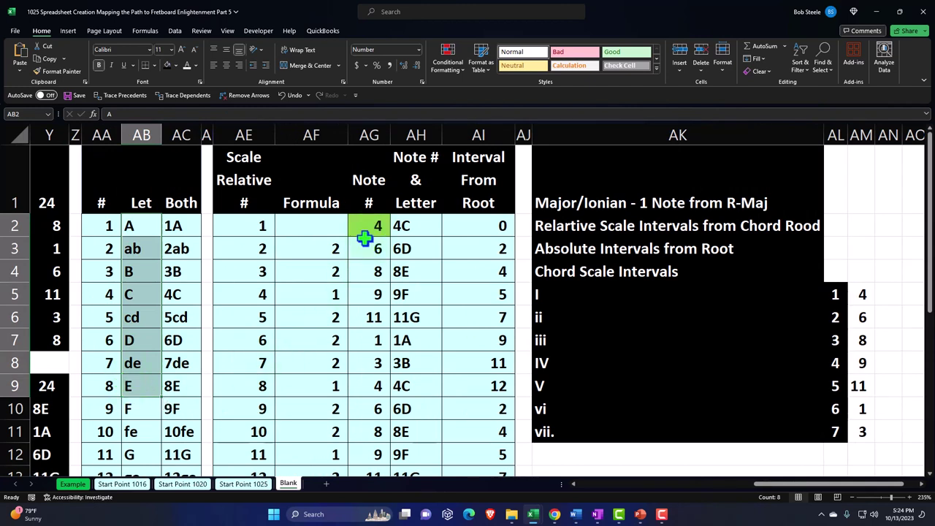
pyautogui.click(340, 249)
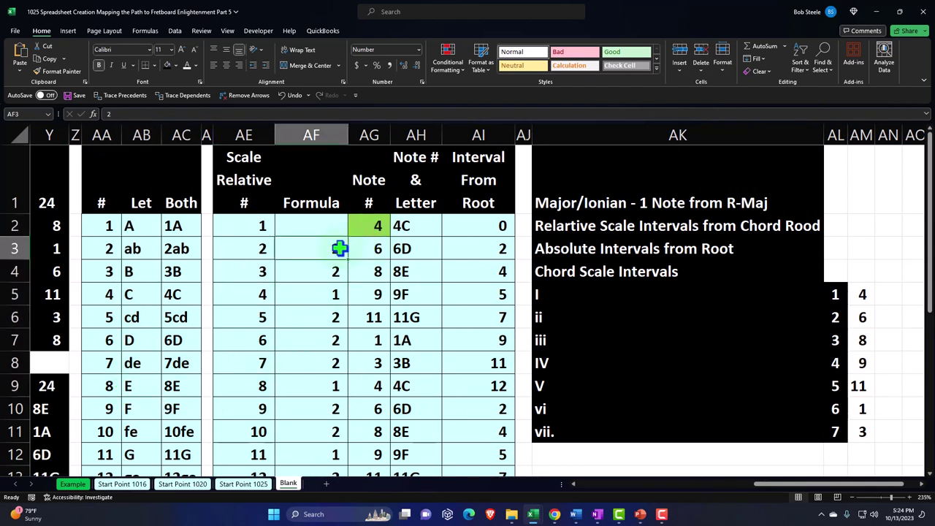
pyautogui.click(376, 228)
pyautogui.click(376, 250)
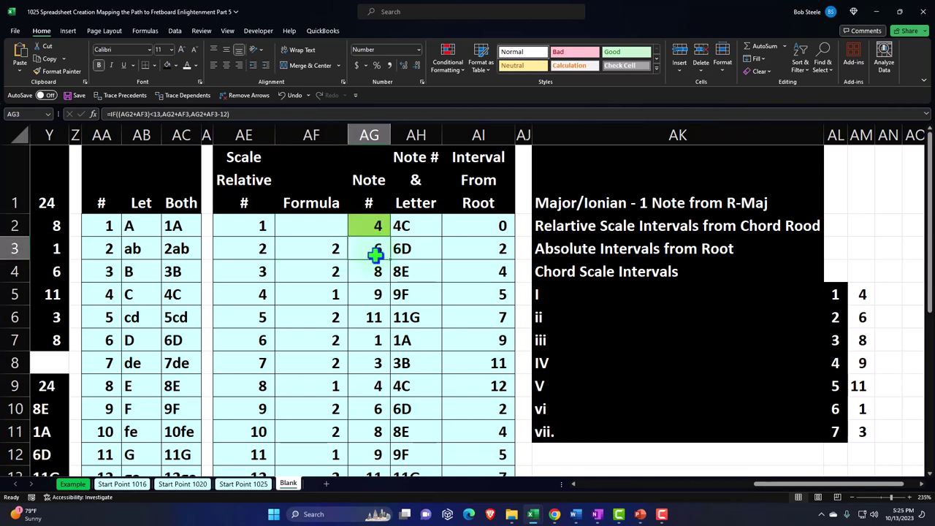
pyautogui.click(375, 274)
pyautogui.click(377, 294)
pyautogui.click(377, 318)
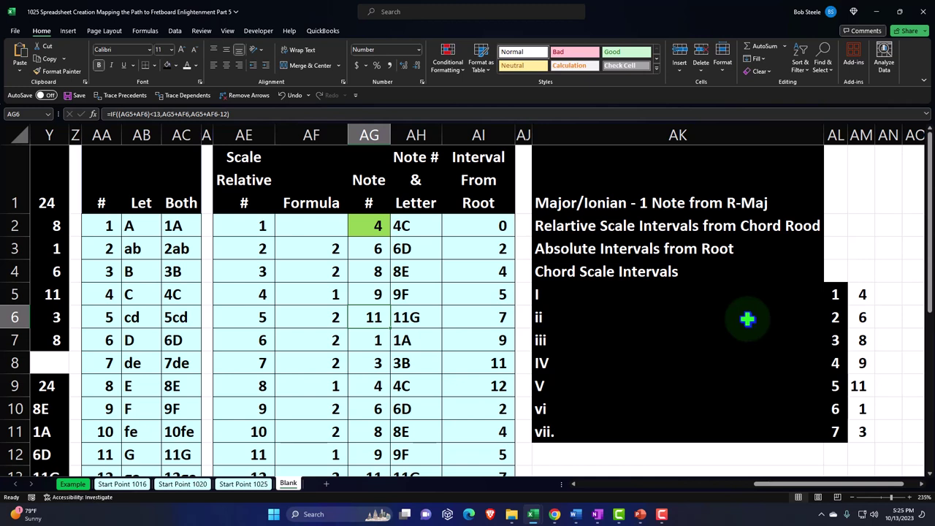
pyautogui.click(747, 296)
pyautogui.press('Right')
pyautogui.press('Right')
pyautogui.press('Right')
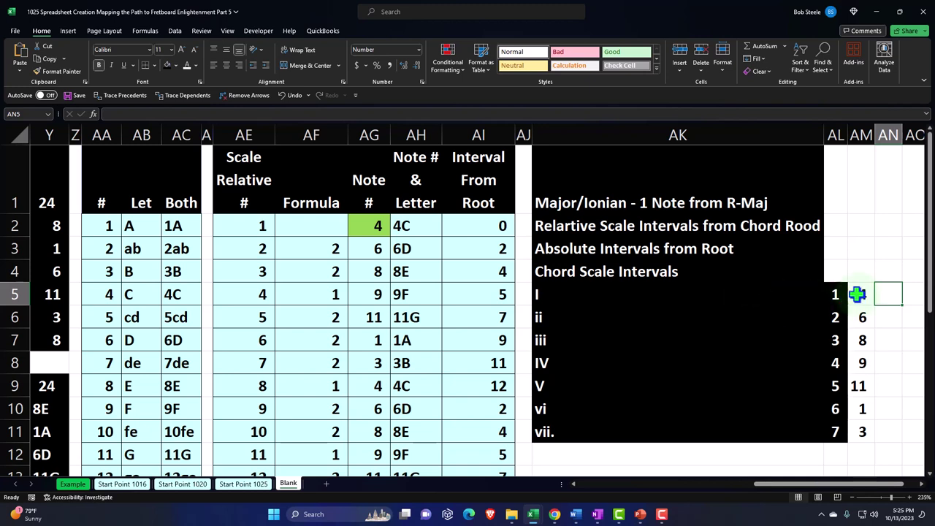
pyautogui.click(353, 228)
pyautogui.press('Down')
pyautogui.press('Down')
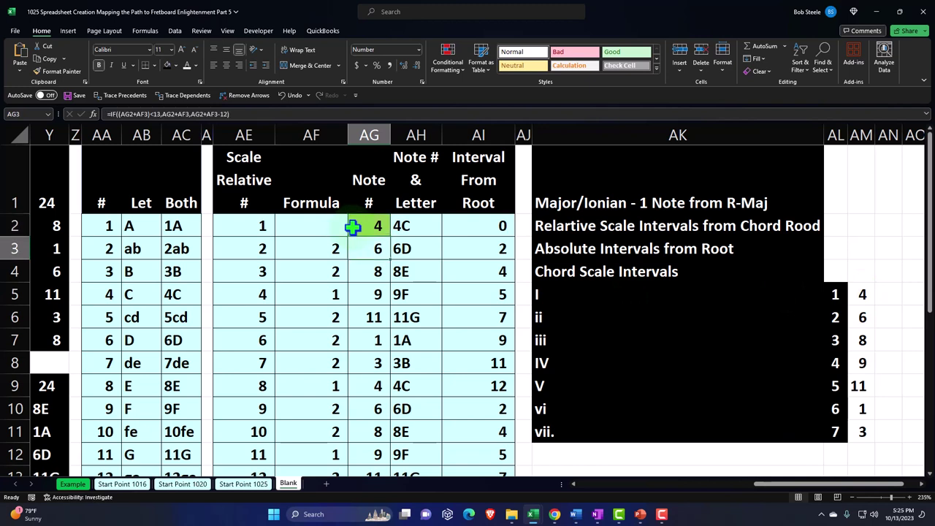
pyautogui.press('Down')
pyautogui.press('Down')
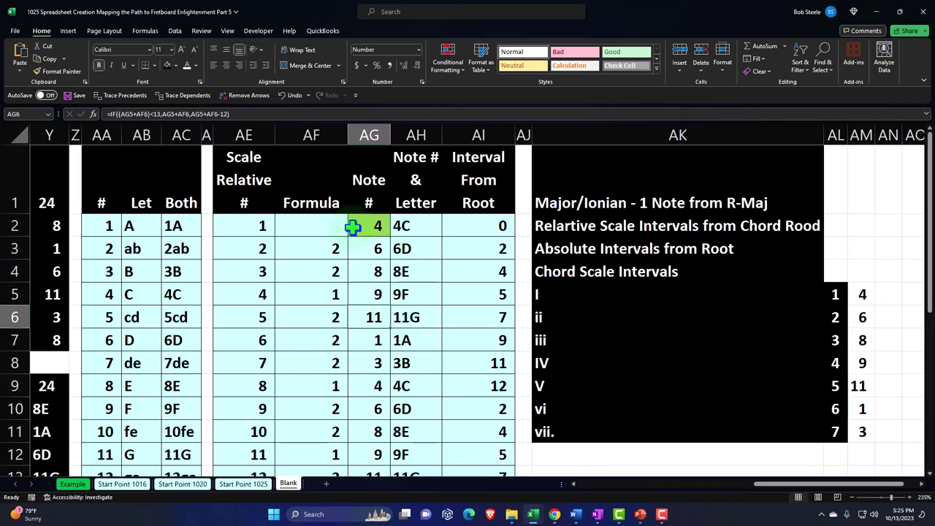
pyautogui.press('Right')
pyautogui.press('Right')
pyautogui.press('Right')
pyautogui.press('Right')
pyautogui.press('Right')
pyautogui.press('Right')
pyautogui.press('Right')
pyautogui.press('Right')
pyautogui.press('Right')
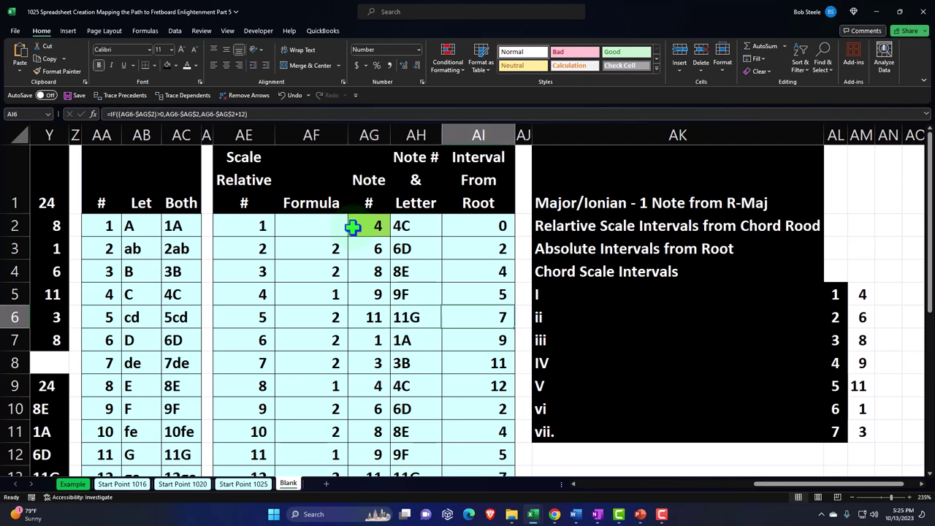
pyautogui.press('Right')
pyautogui.press('Right')
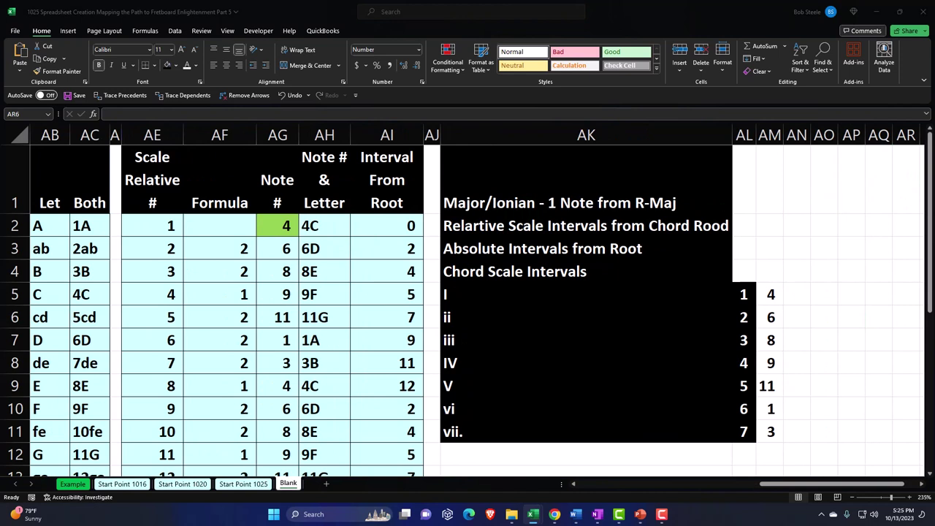
# - Enter 0 in AL2 and the intervals 0, 2, 4 in AM2:AO2
pyautogui.click(774, 222)
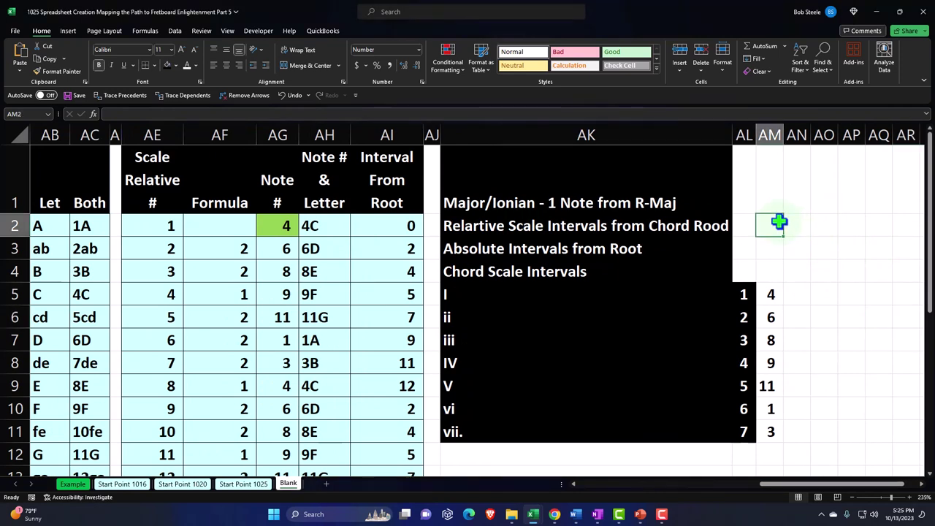
pyautogui.press('Left')
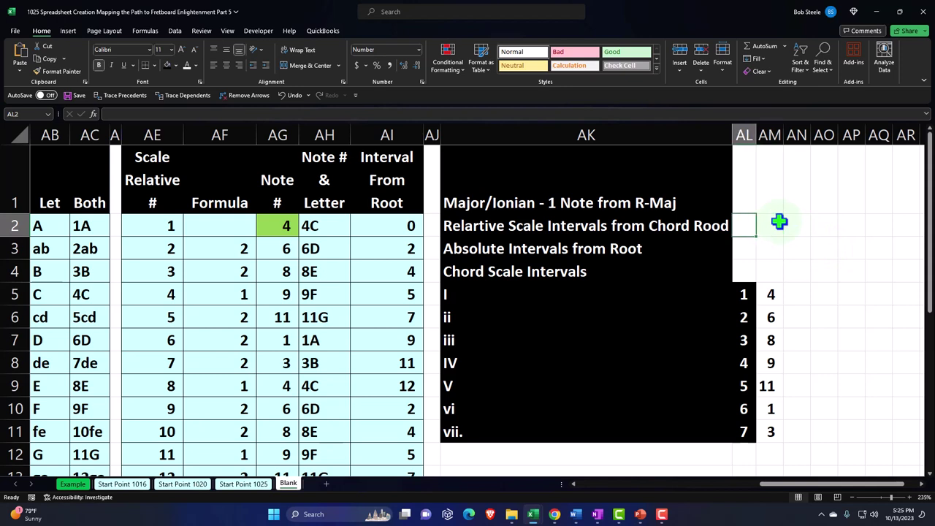
pyautogui.write('0')
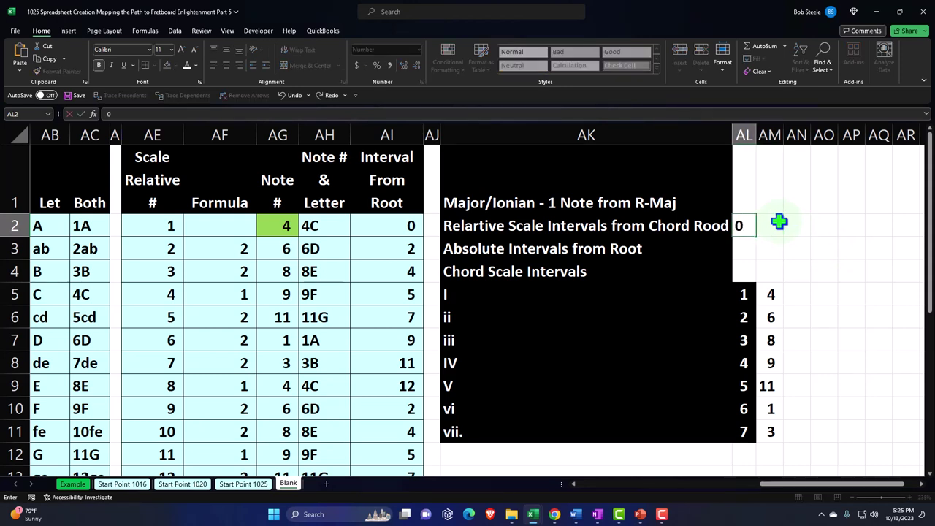
pyautogui.click(764, 248)
pyautogui.click(745, 227)
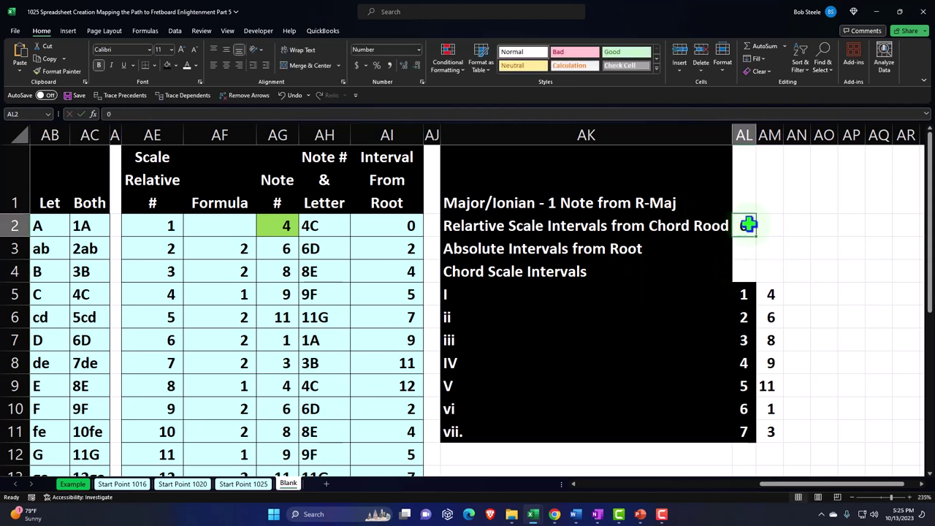
pyautogui.press('Right')
pyautogui.write('0')
pyautogui.press('Right')
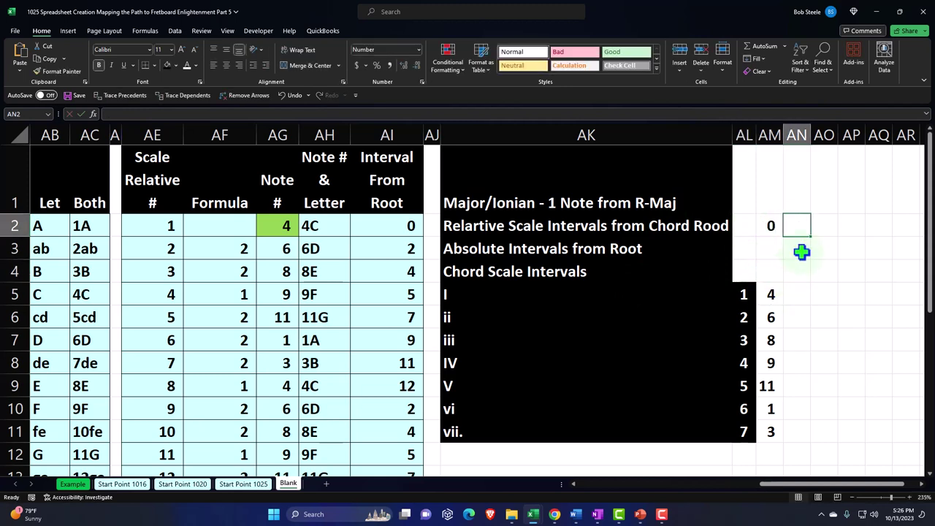
pyautogui.write('2')
pyautogui.press('Right')
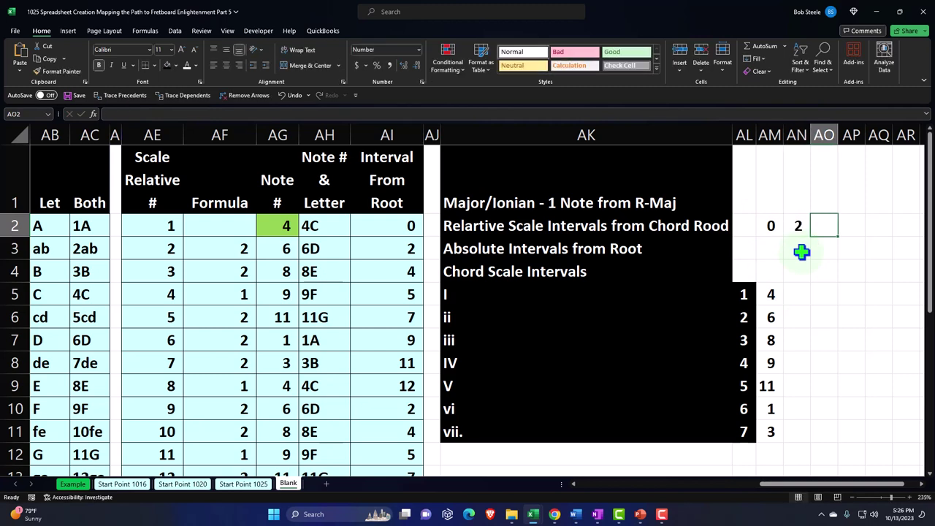
pyautogui.write('4')
pyautogui.press('Right')
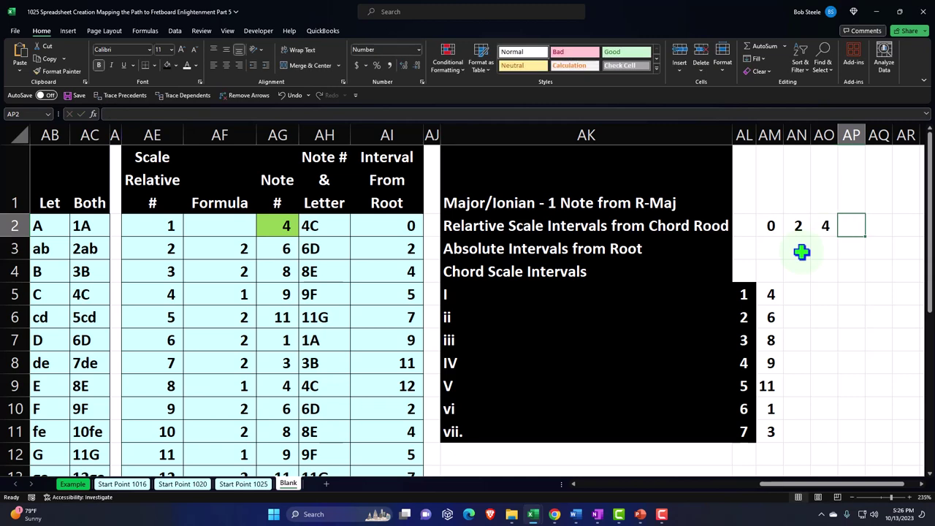
# - Extend the 0, 2, 4 pattern to AS2, giving 0, 2, 4, 6, 8, 10, 12
pyautogui.hscroll(2, 884, 476)
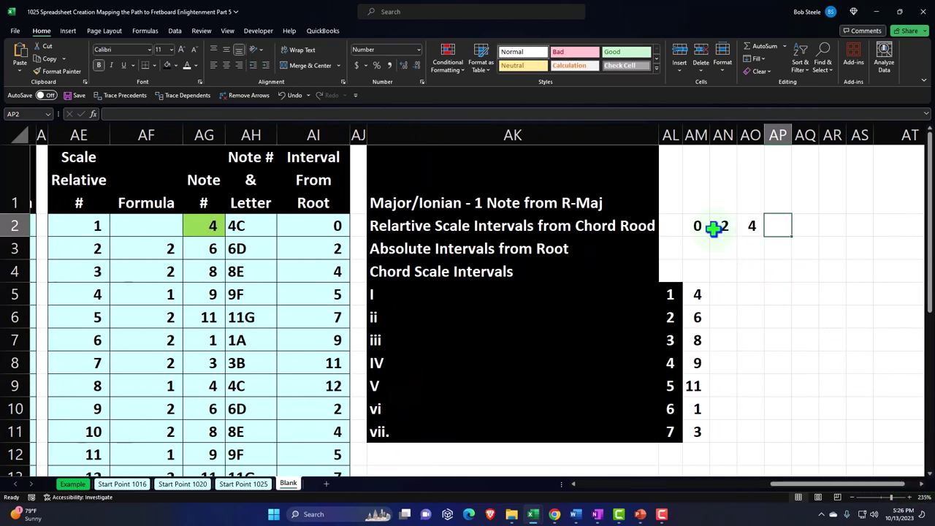
pyautogui.moveTo(701, 226); pyautogui.dragTo(870, 234)
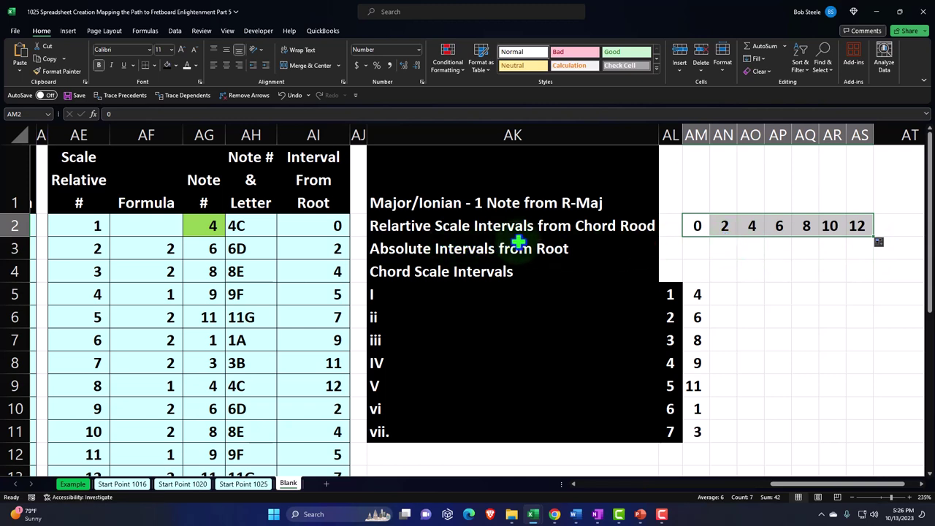
pyautogui.click(699, 295)
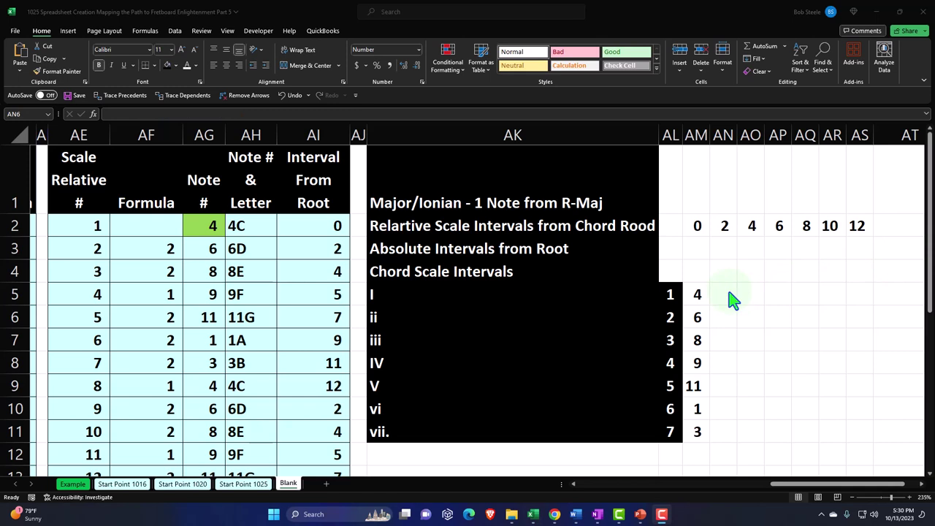
pyautogui.click(726, 293)
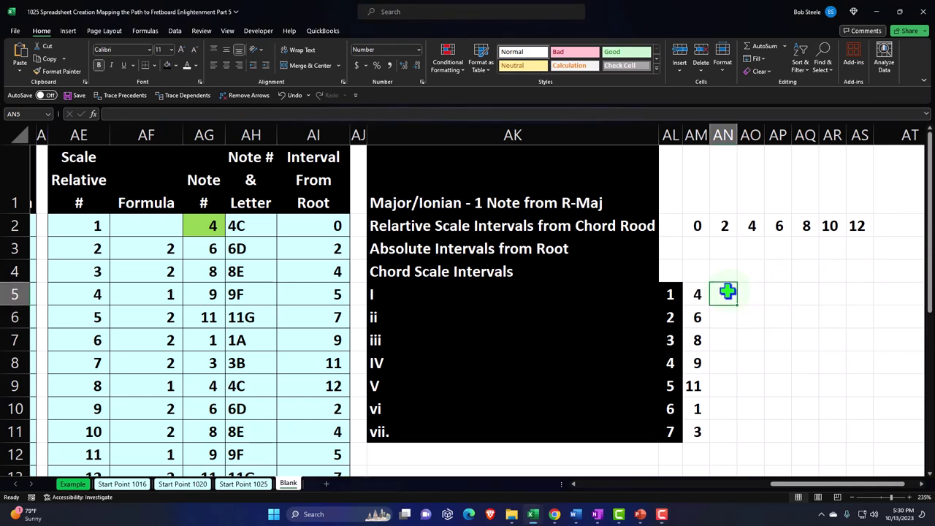
pyautogui.write('=')
pyautogui.press('Left')
pyautogui.write('+')
pyautogui.press('Up')
pyautogui.press('Up')
pyautogui.press('Up')
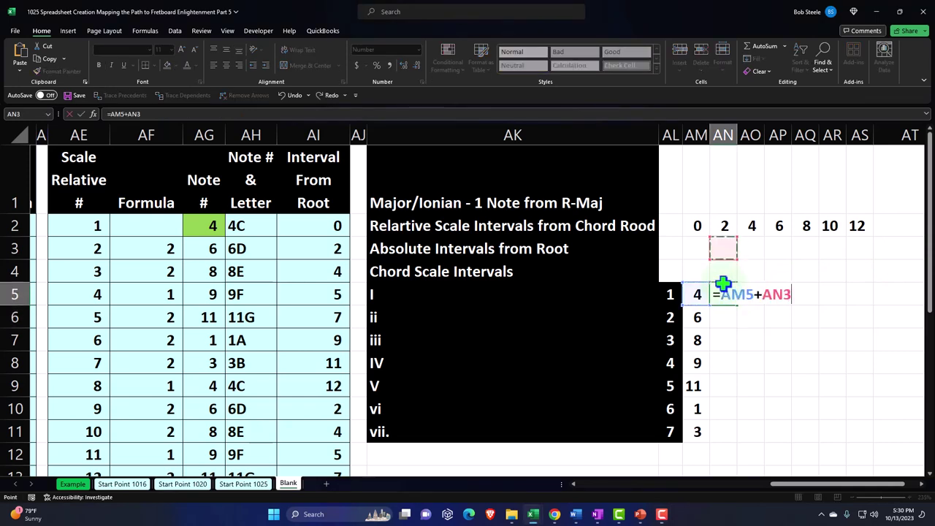
pyautogui.press('Return')
pyautogui.click(722, 292)
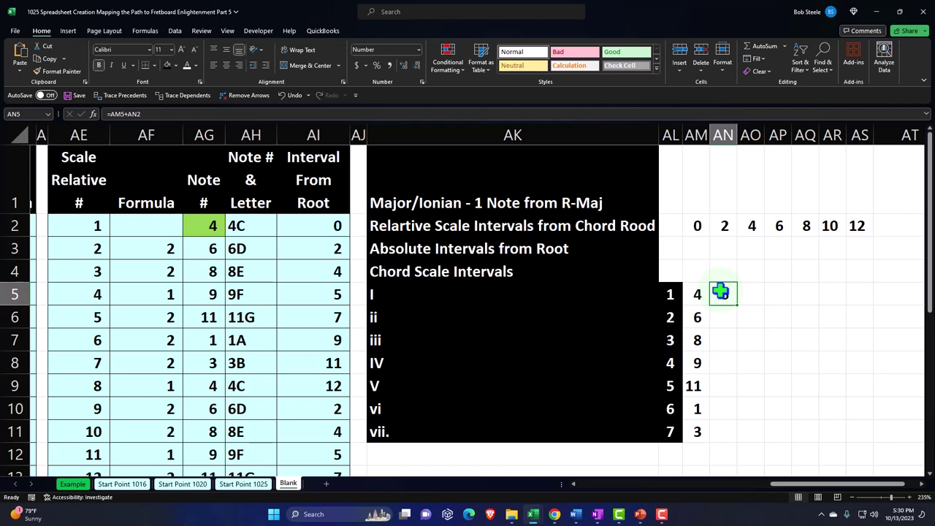
pyautogui.click(661, 294)
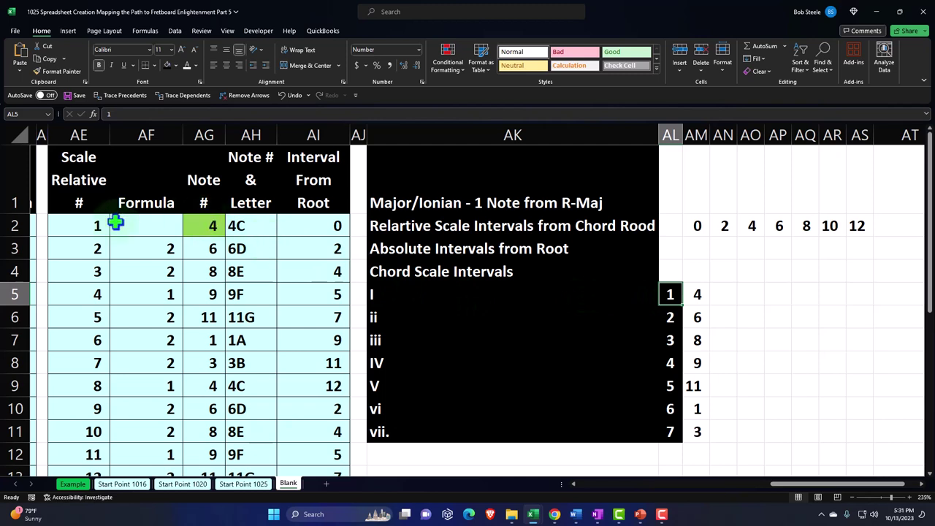
pyautogui.click(60, 226)
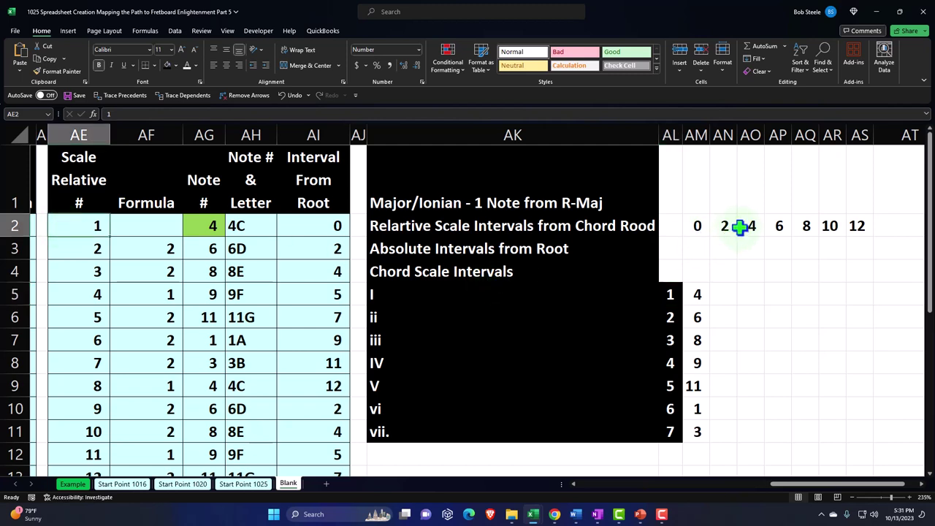
pyautogui.click(92, 270)
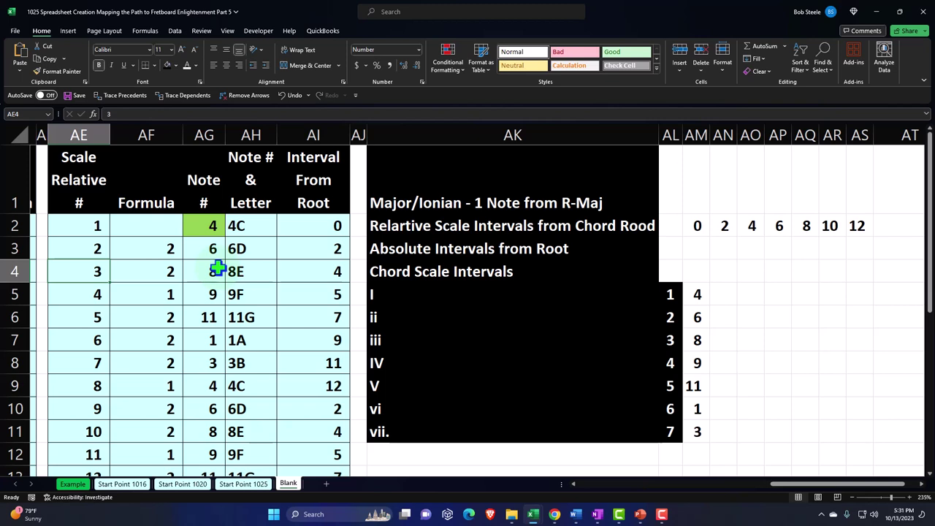
pyautogui.click(727, 293)
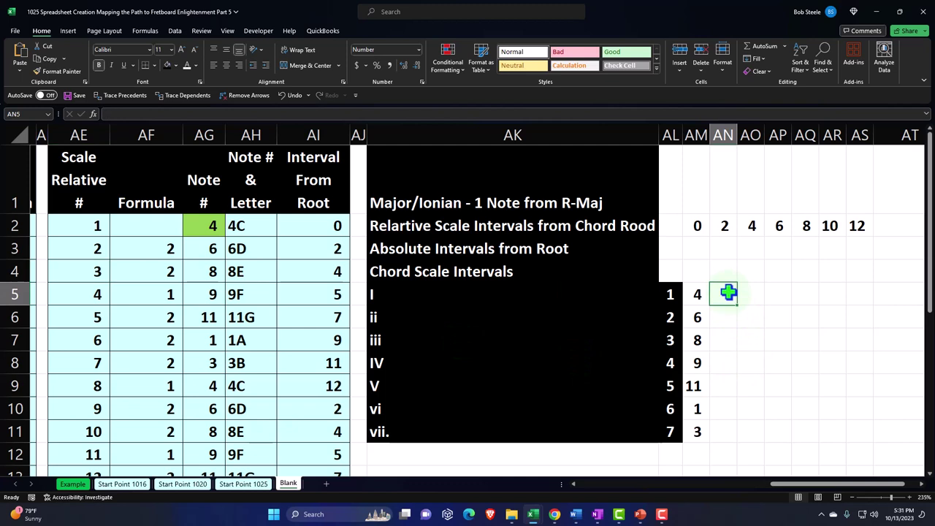
# - Start an XLOOKUP in AN5 with lookup value AL5+AN2
pyautogui.write('=xl')
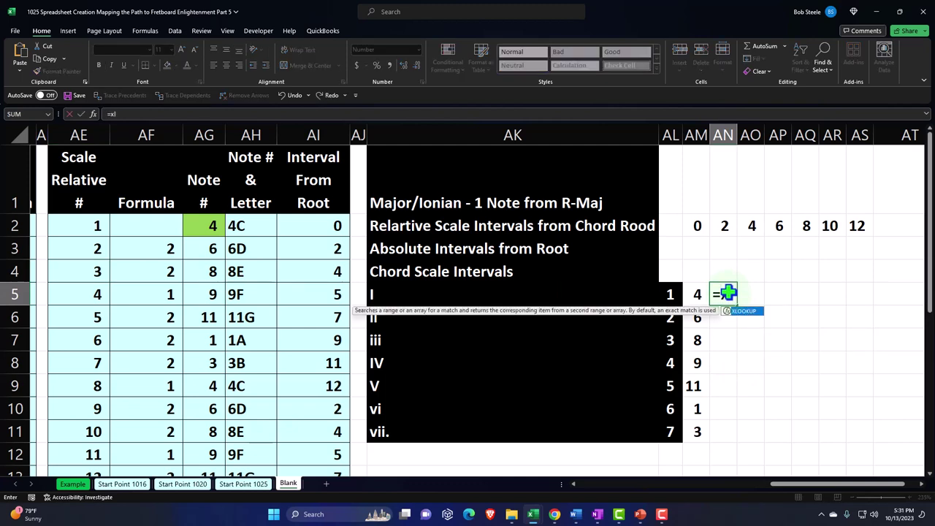
pyautogui.press('Tab')
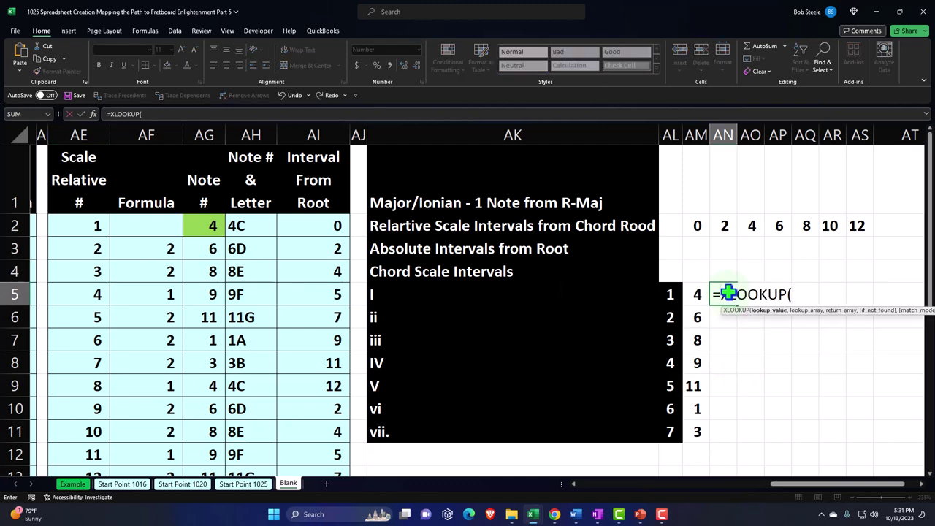
pyautogui.click(670, 294)
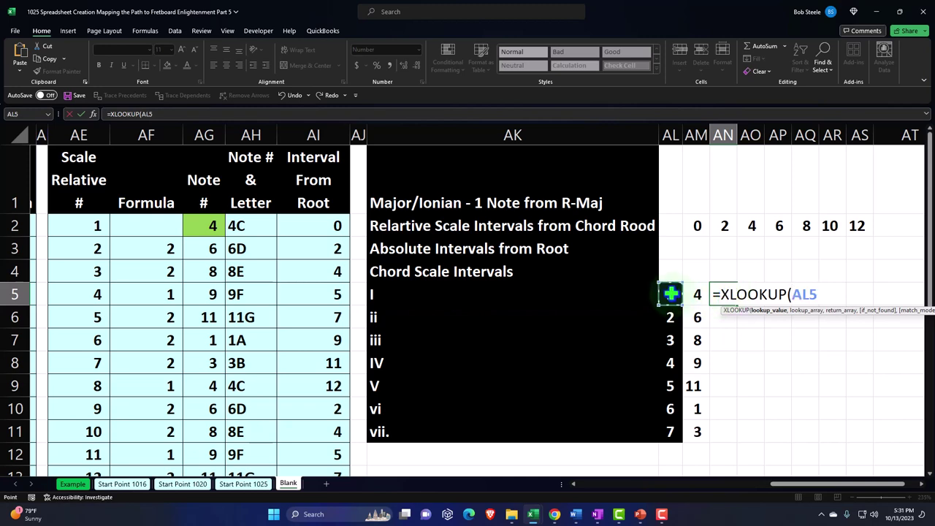
pyautogui.write('+')
pyautogui.click(724, 220)
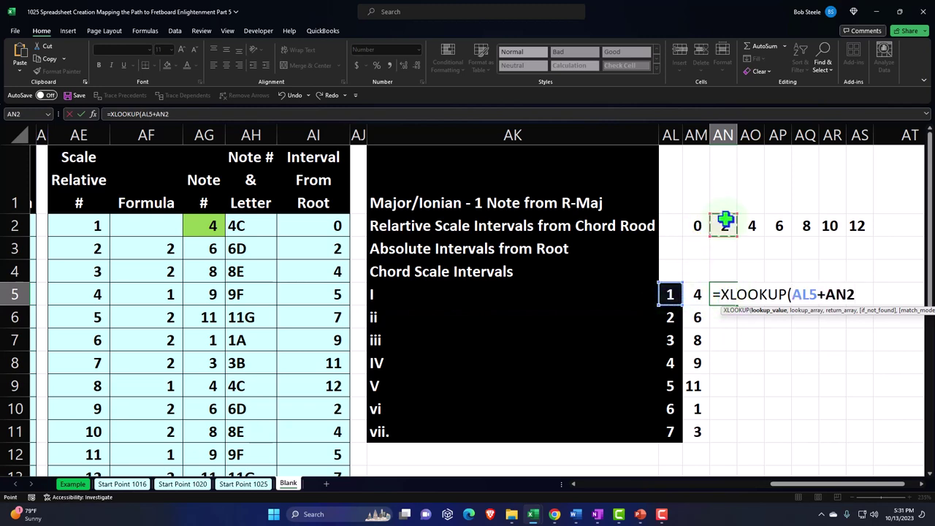
pyautogui.write(',')
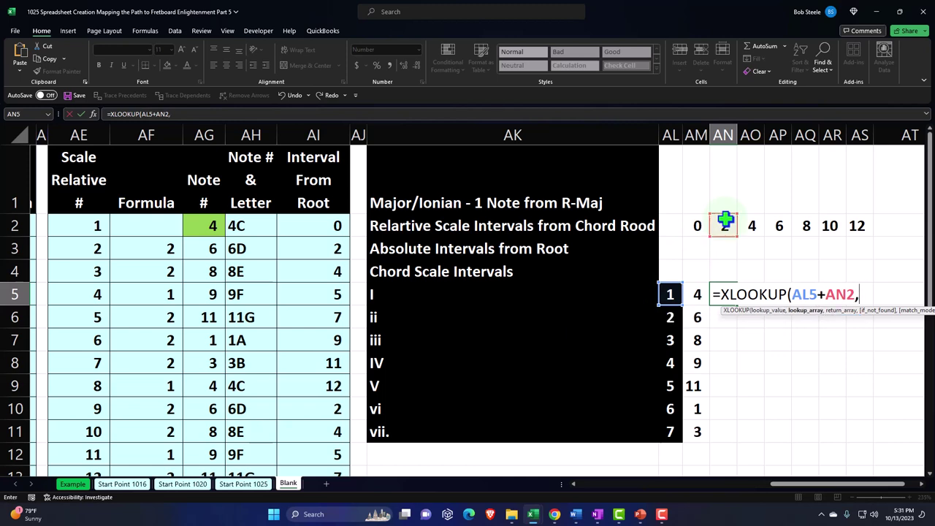
# - Add lookup range AE2:AE17 and return range AG2:AG17 to the AN5 formula
pyautogui.click(90, 227)
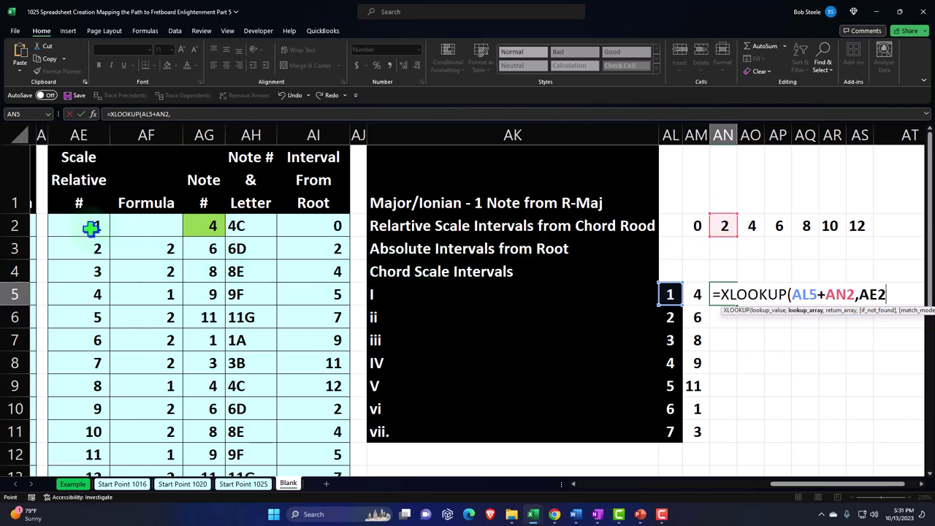
pyautogui.moveTo(89, 228); pyautogui.dragTo(165, 265)
pyautogui.scroll(1, 165, 265)
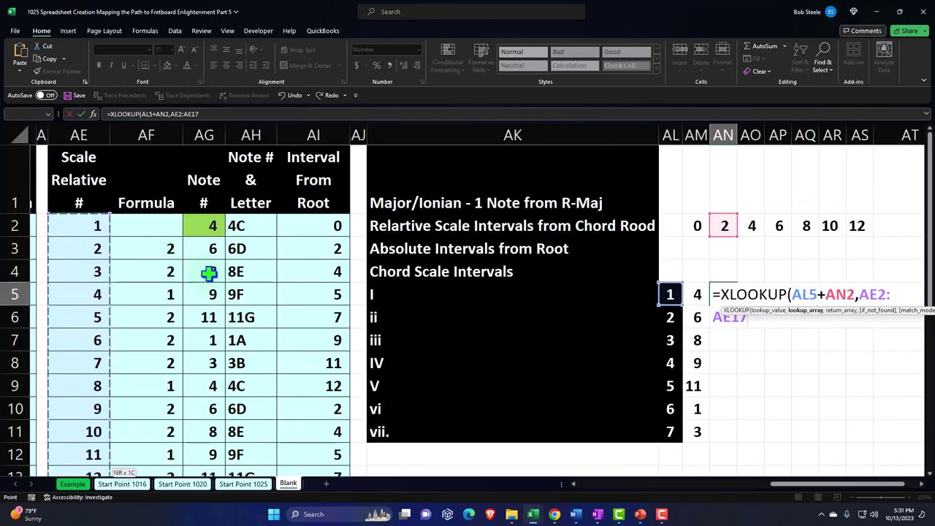
pyautogui.write(',')
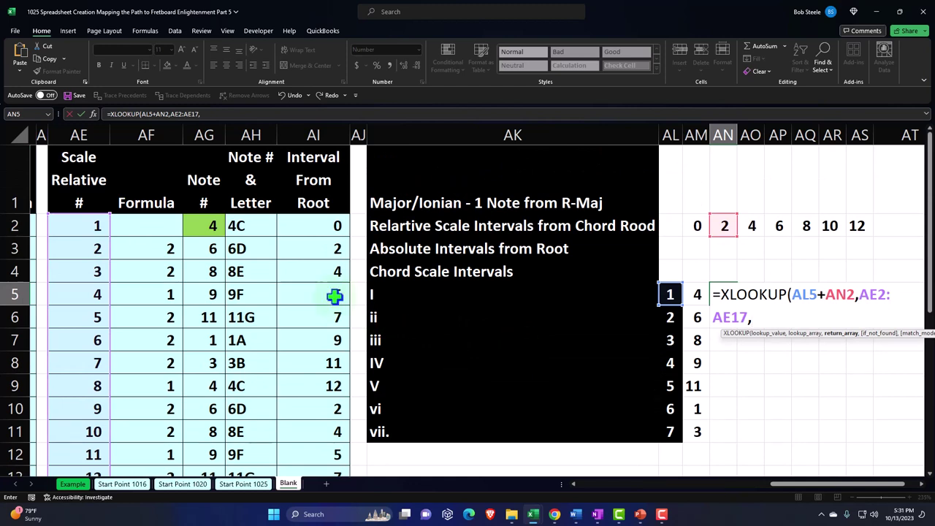
pyautogui.click(209, 228)
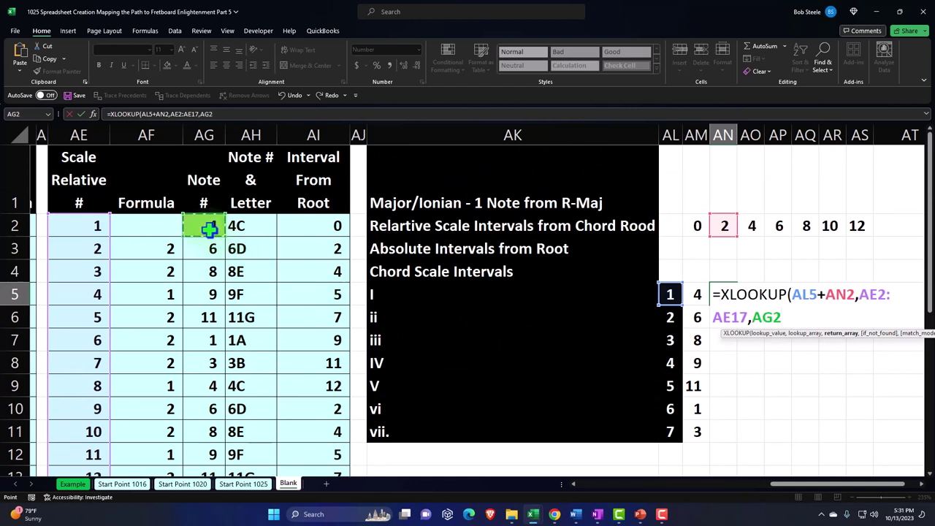
pyautogui.hotkey('ctrl', 'shift', 'Down')
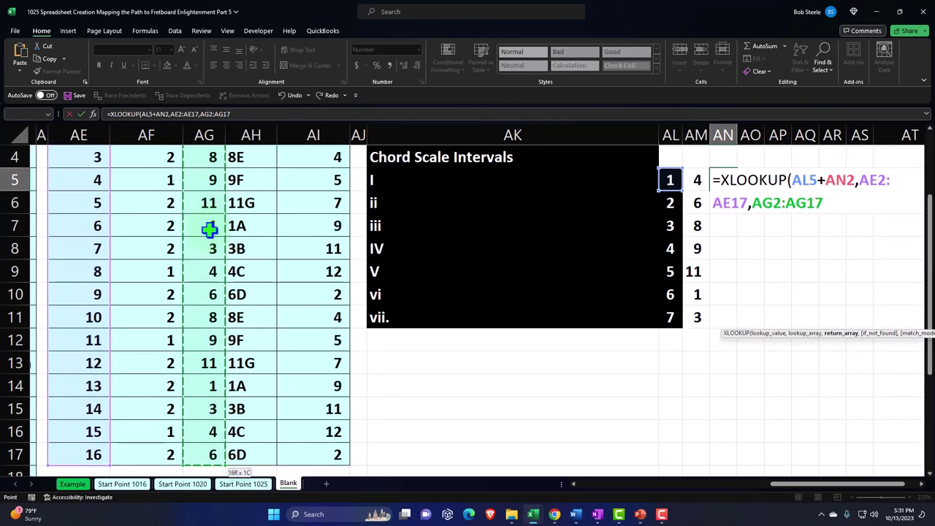
pyautogui.scroll(1, 304, 283)
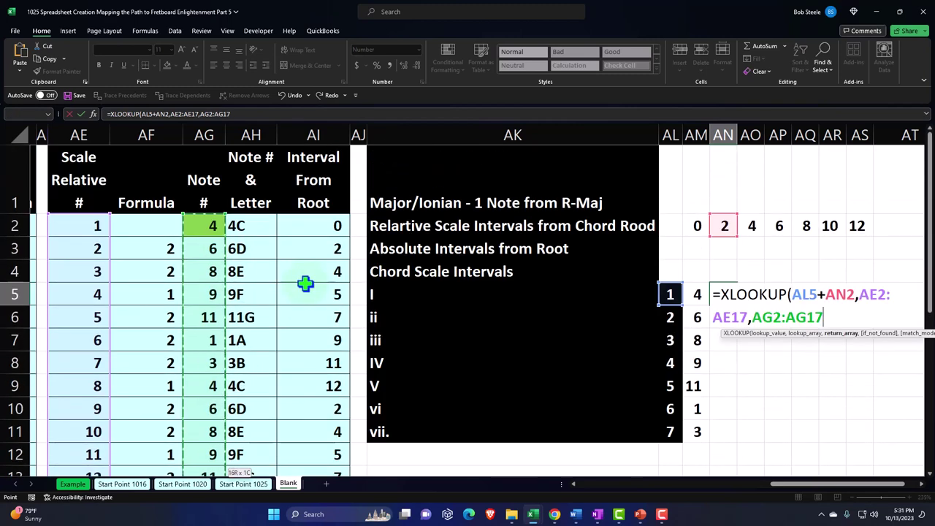
pyautogui.press('Return')
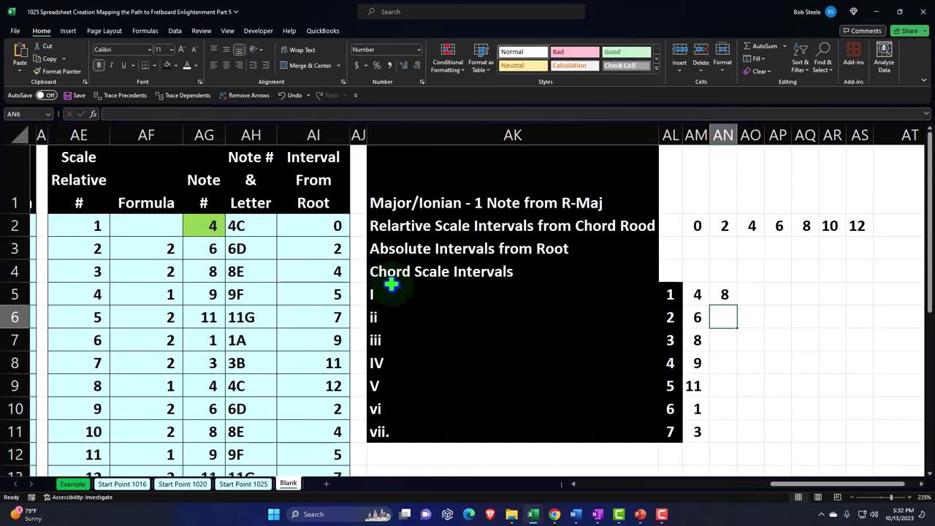
pyautogui.click(728, 292)
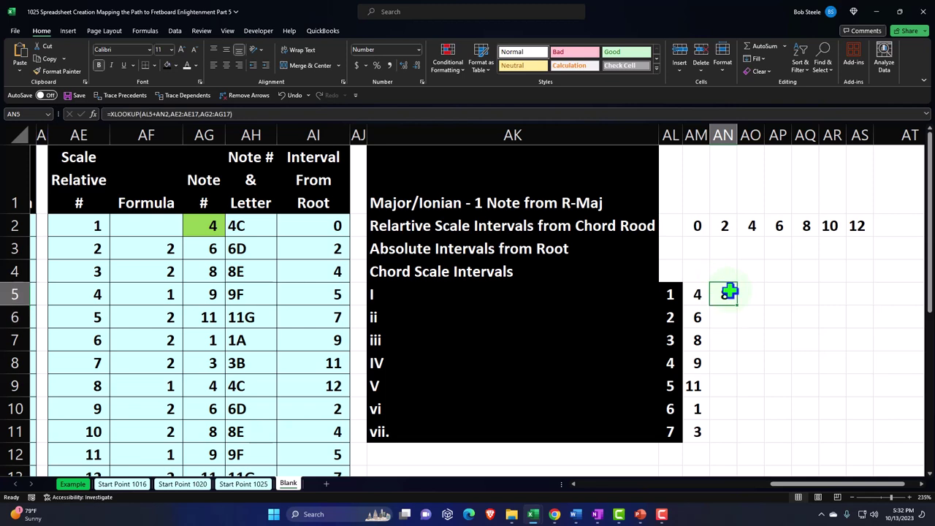
pyautogui.click(87, 228)
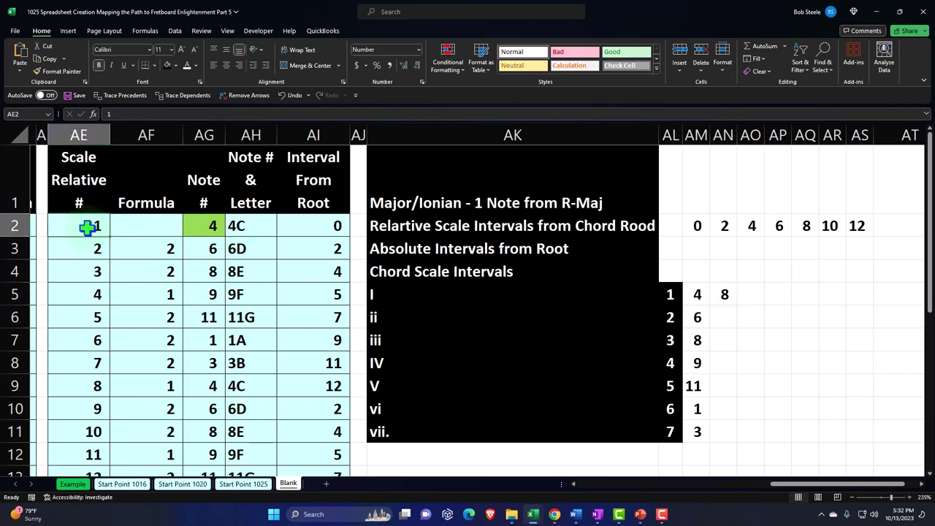
pyautogui.press('Right')
pyautogui.press('Right')
pyautogui.press('Down')
pyautogui.press('Down')
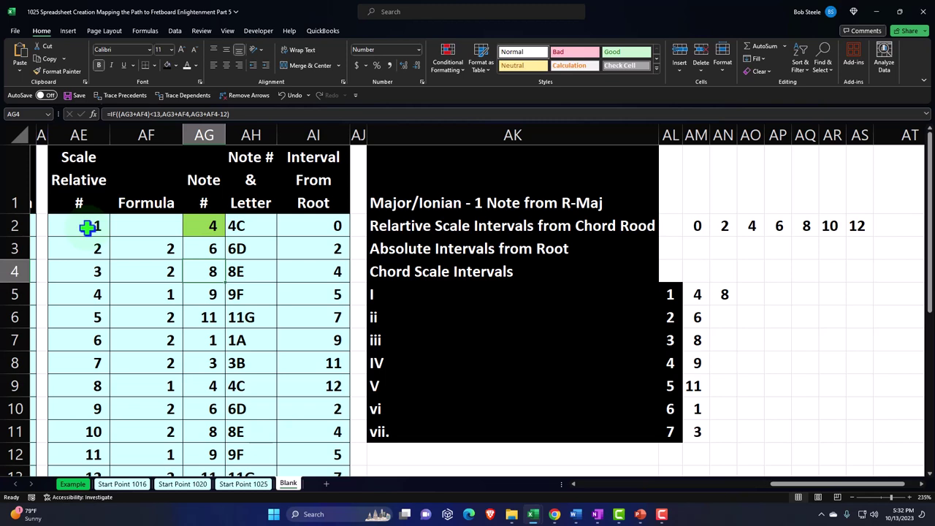
pyautogui.press('Down')
pyautogui.press('Down')
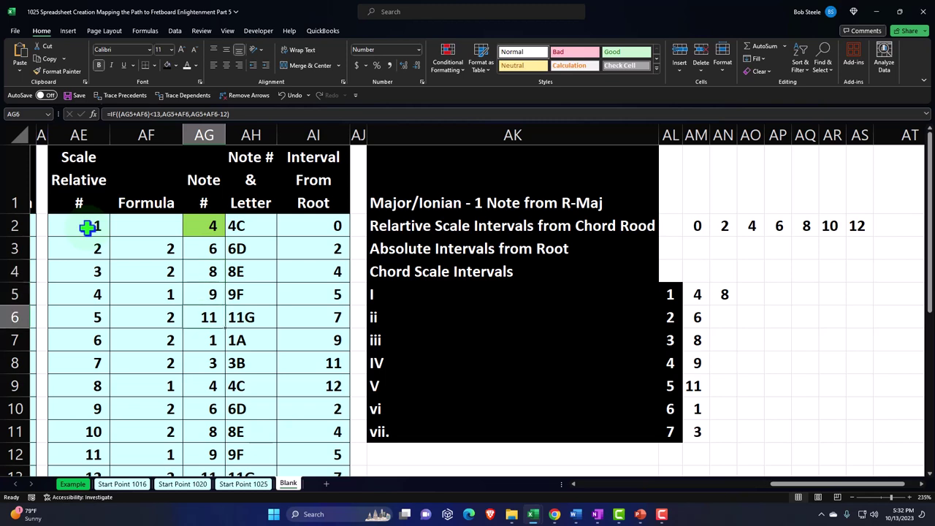
pyautogui.press('Down')
pyautogui.press('Down')
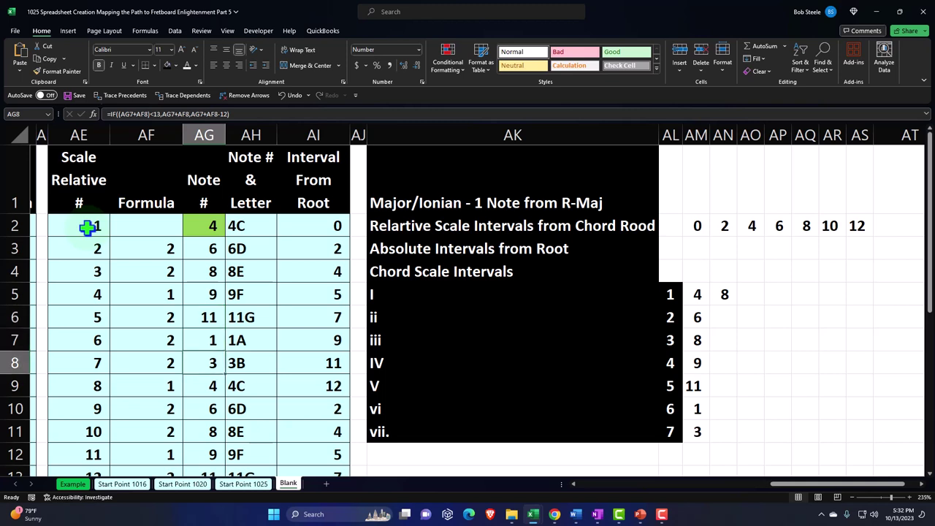
pyautogui.click(724, 317)
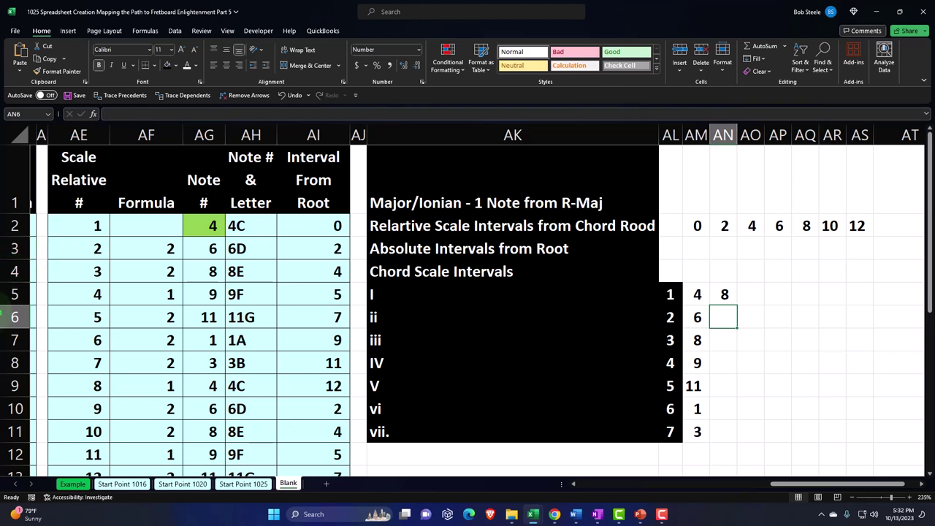
pyautogui.click(722, 294)
# - Make AN5's ranges absolute: $AE$2:$AE$17 and $AG$2:$AG$17
pyautogui.doubleClick(722, 294)
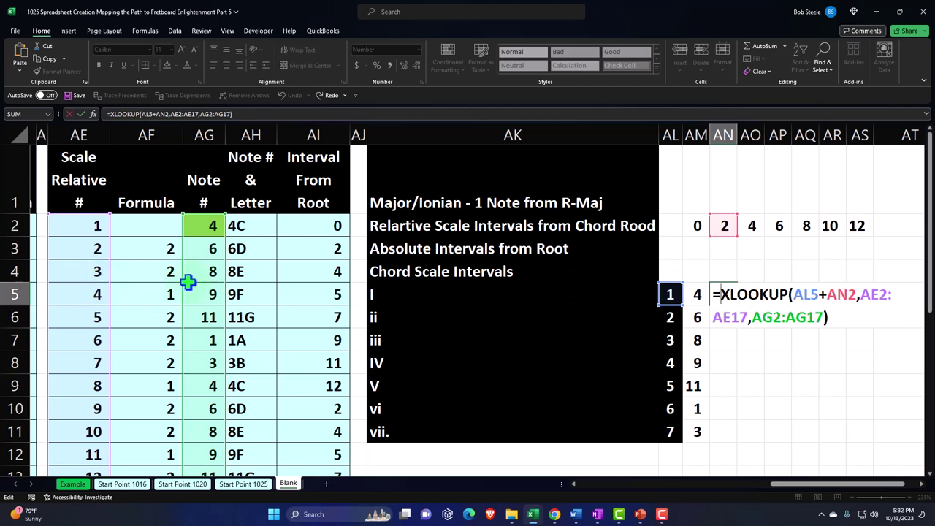
pyautogui.click(871, 296)
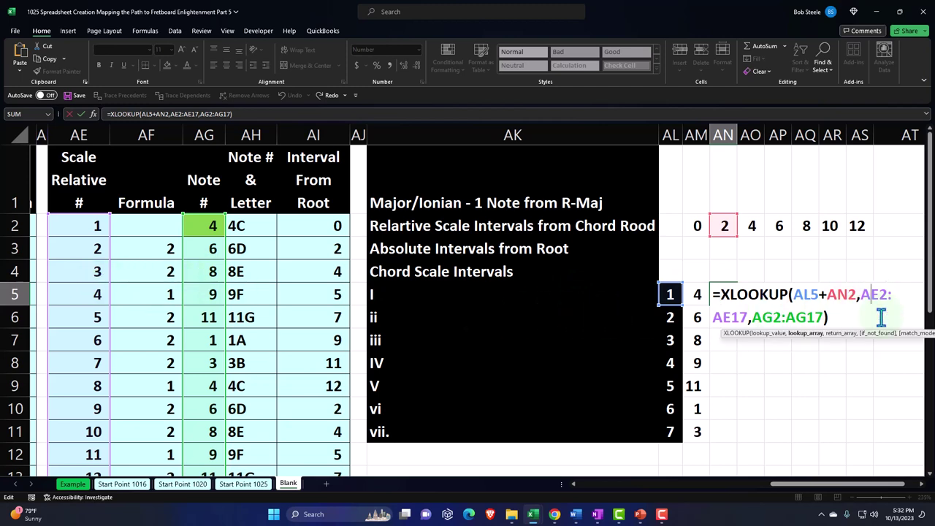
pyautogui.press('F4')
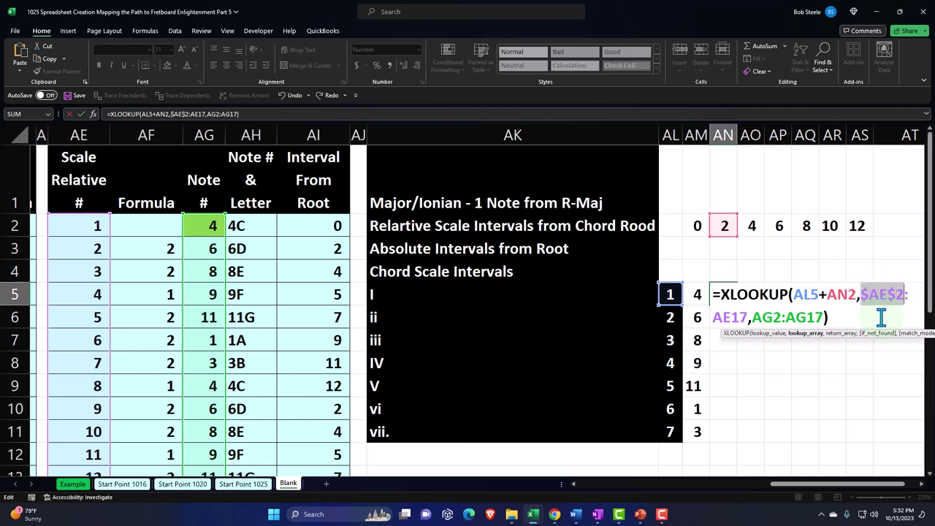
pyautogui.click(720, 318)
pyautogui.press('F4')
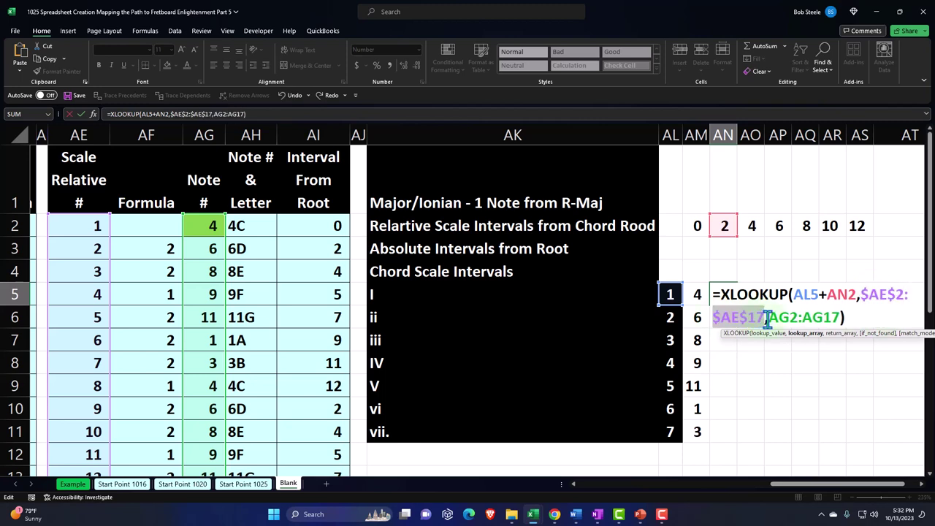
pyautogui.click(777, 318)
pyautogui.press('F4')
pyautogui.click(839, 317)
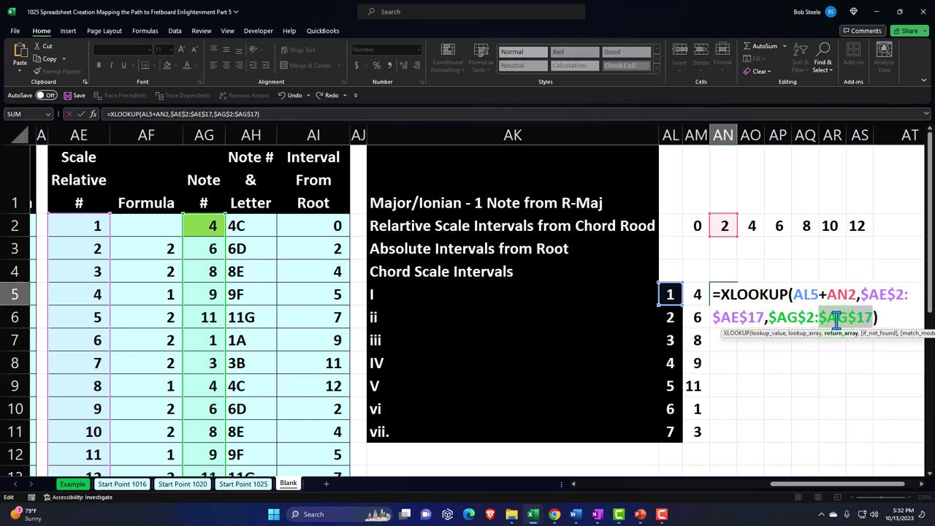
pyautogui.press('F4')
# - Lock the lookup value as $AL5+AN$2 and enter the formula, still giving 8
pyautogui.click(792, 294)
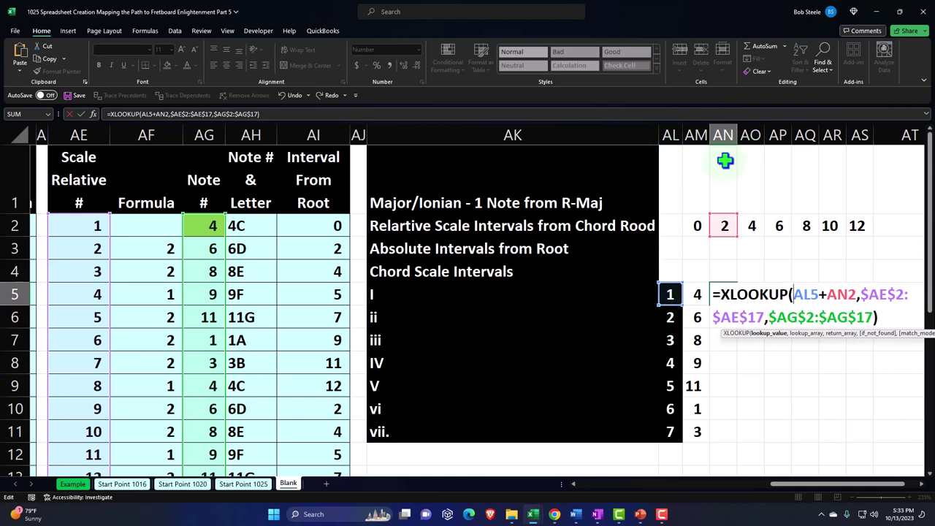
pyautogui.click(796, 294)
pyautogui.write('$')
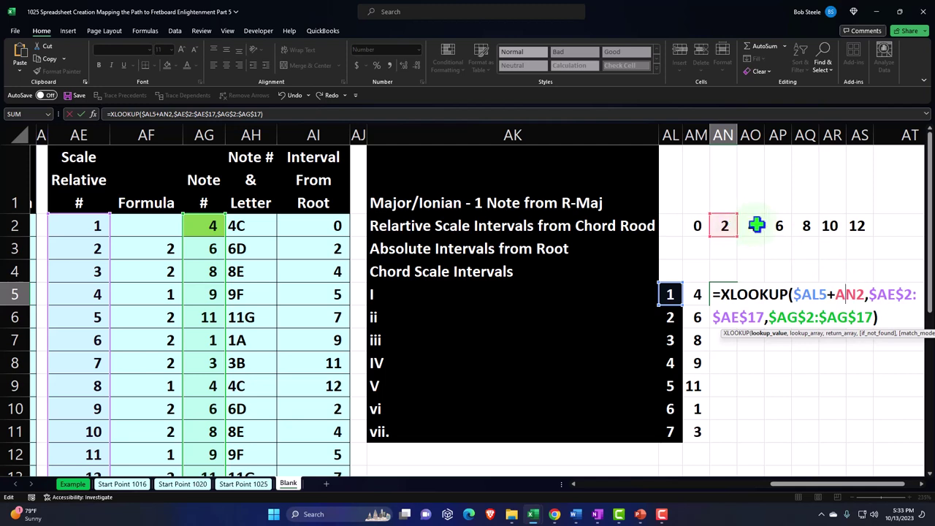
pyautogui.click(856, 294)
pyautogui.write('$')
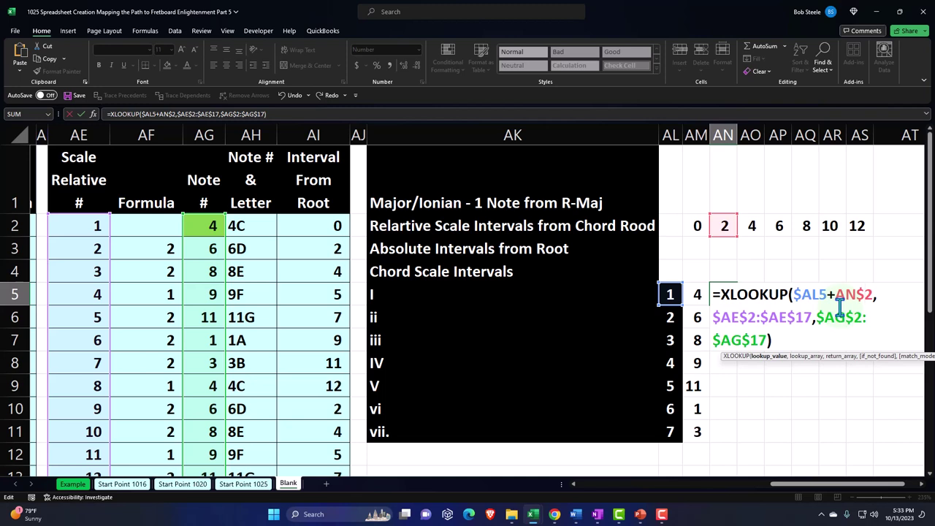
pyautogui.press('Return')
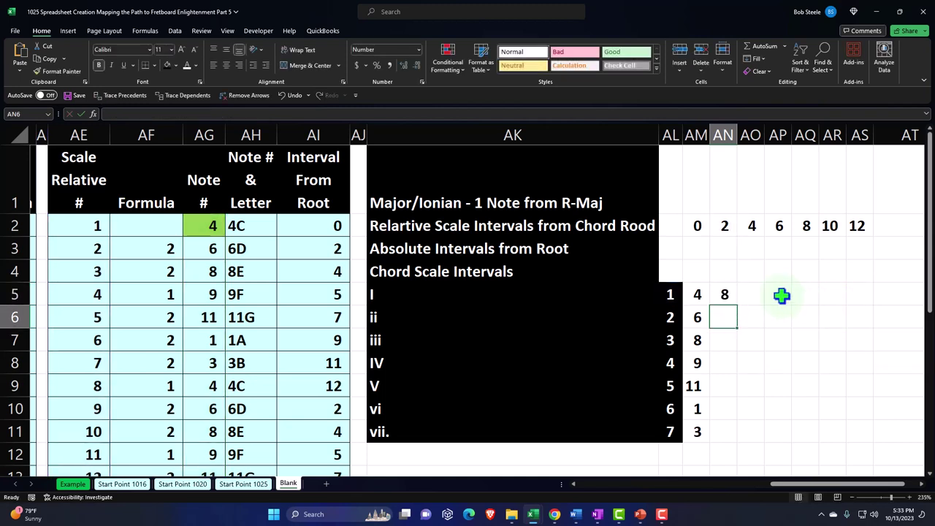
# - Copy AN5's lookup across to AS5, giving 8, 11, 3, 6, 9, 1
pyautogui.click(722, 297)
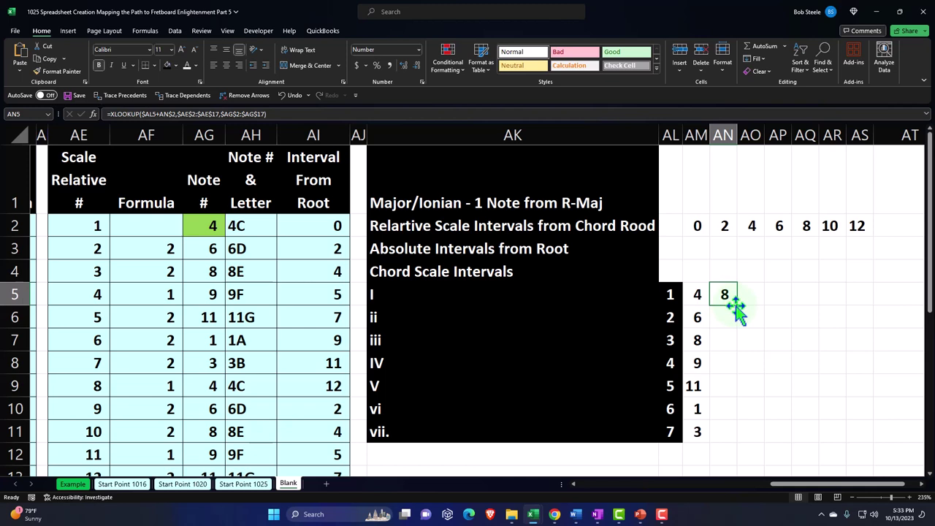
pyautogui.moveTo(737, 305); pyautogui.dragTo(864, 300)
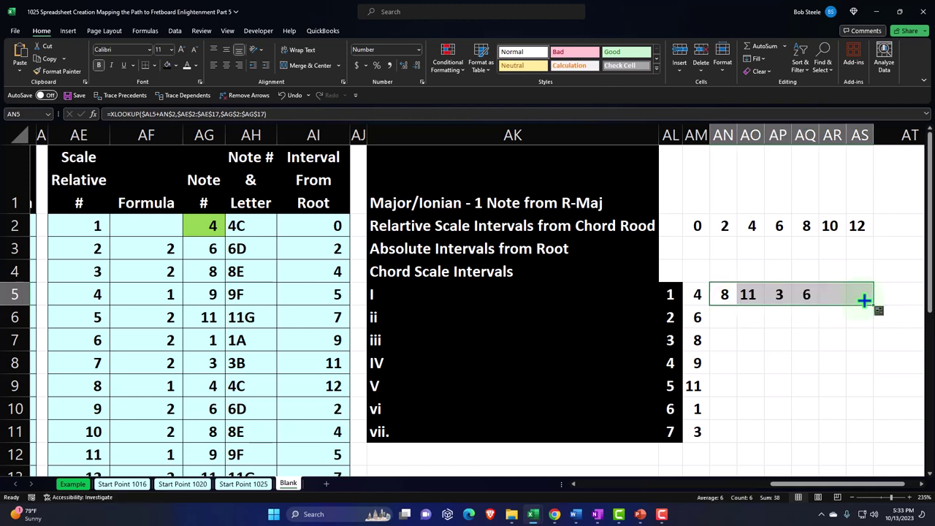
pyautogui.doubleClick(753, 294)
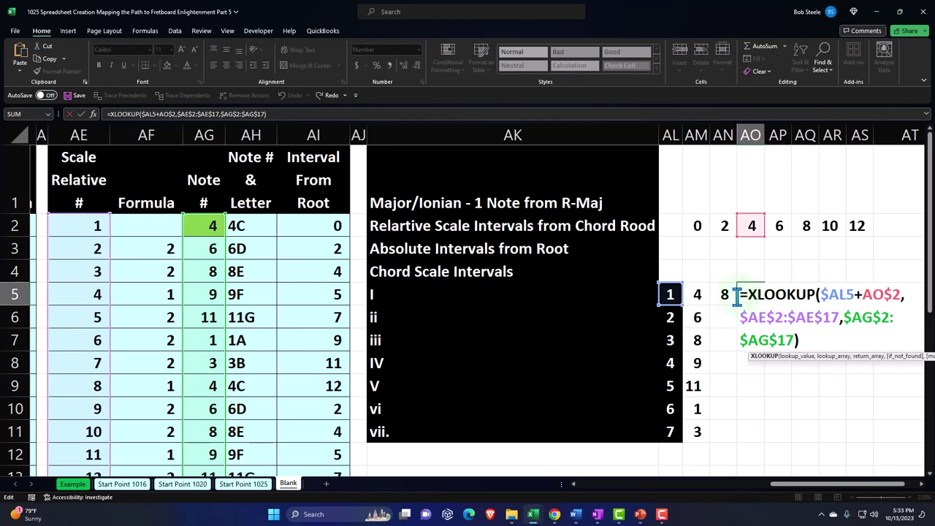
pyautogui.press('Return')
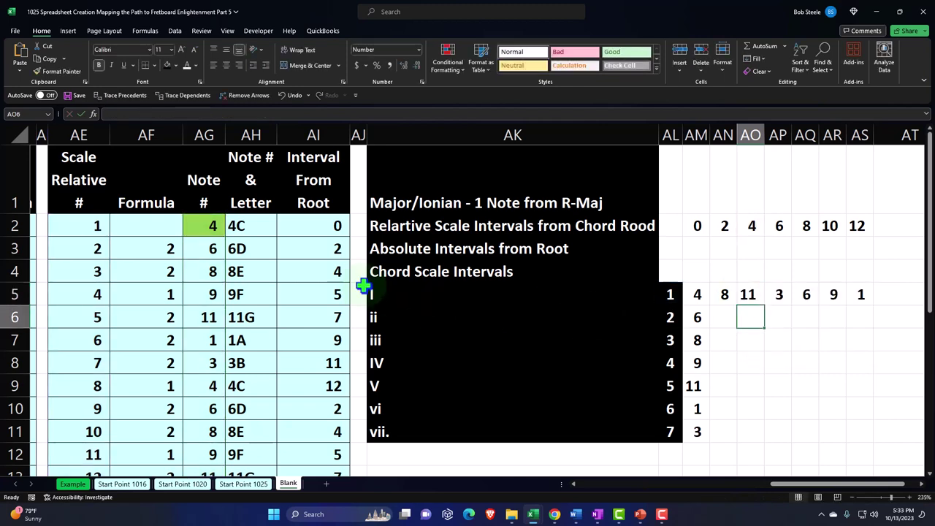
# - Check the Note # formulas in column AG and AO5's copied references
pyautogui.click(218, 226)
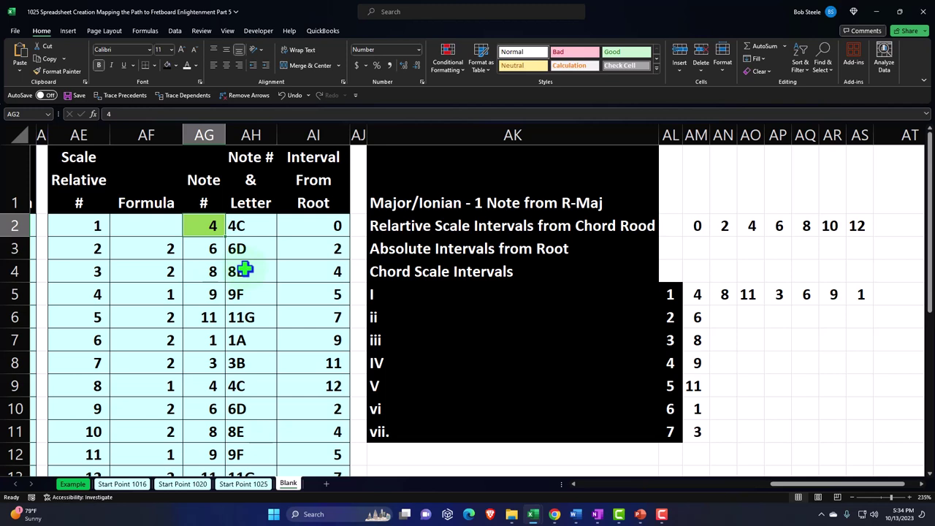
pyautogui.press('Down')
pyautogui.press('Down')
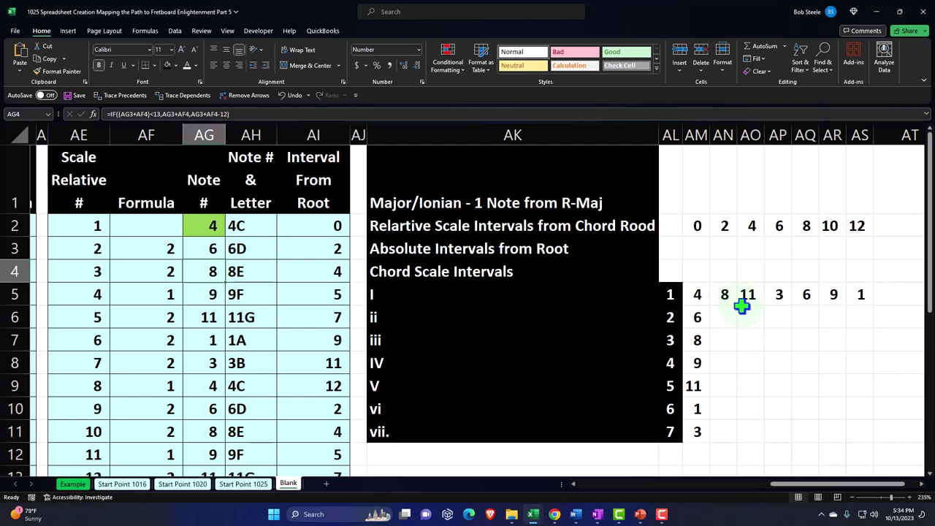
pyautogui.press('Down')
pyautogui.press('Down')
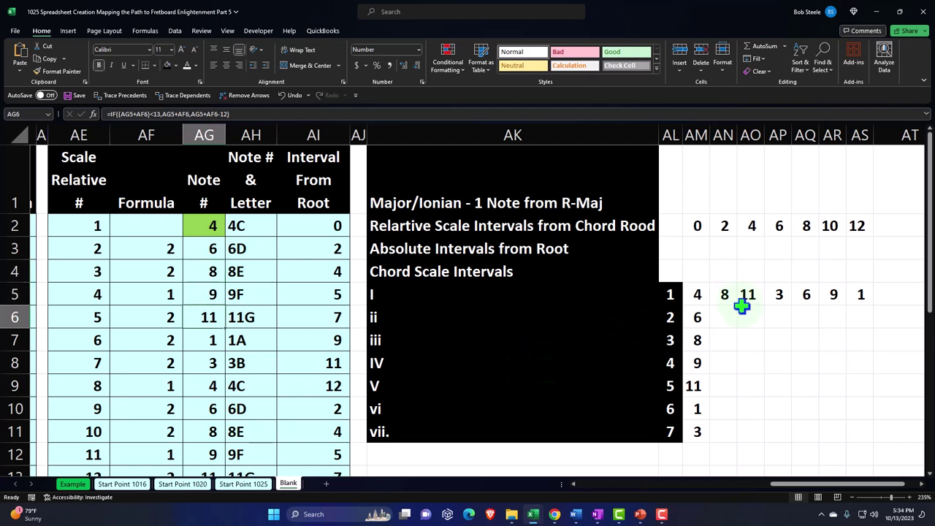
pyautogui.press('Down')
pyautogui.press('Down')
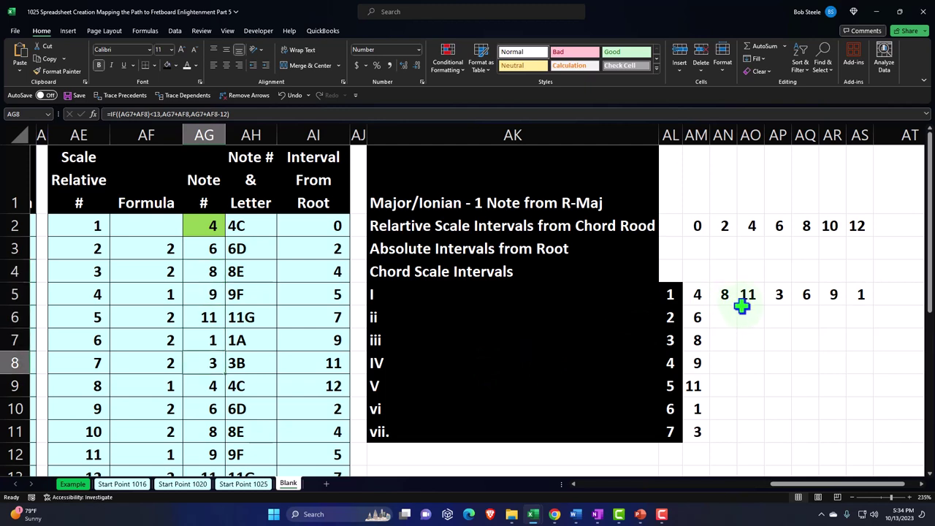
pyautogui.press('Down')
pyautogui.press('Down')
pyautogui.press('Down')
pyautogui.press('Down')
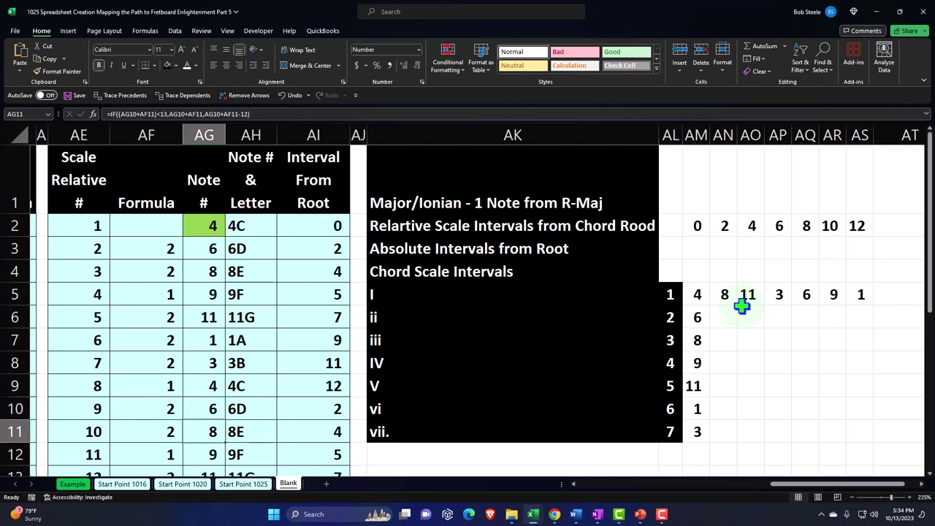
pyautogui.press('Down')
pyautogui.press('Down')
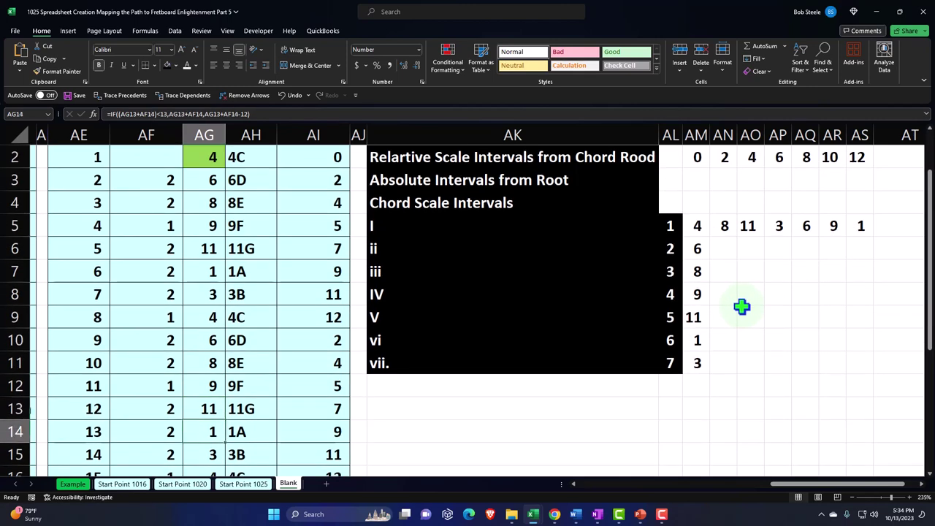
pyautogui.scroll(1, 277, 356)
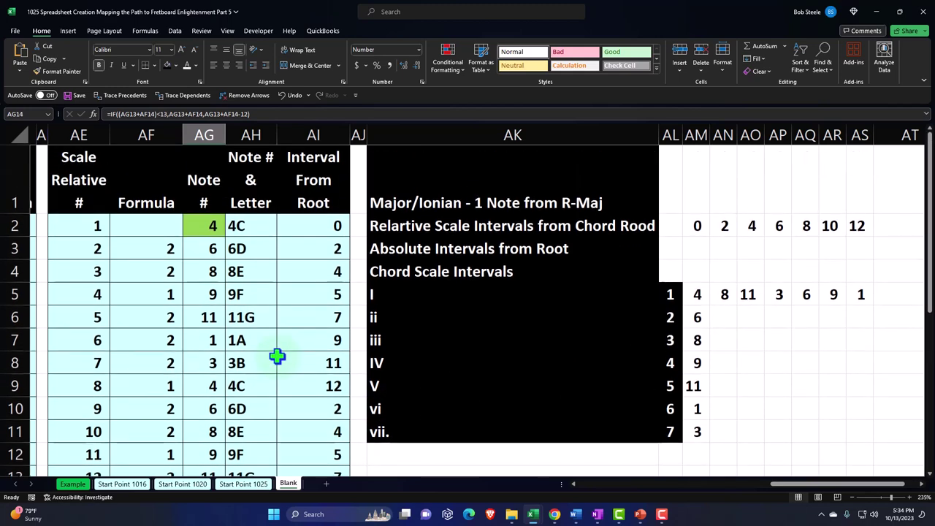
pyautogui.click(750, 296)
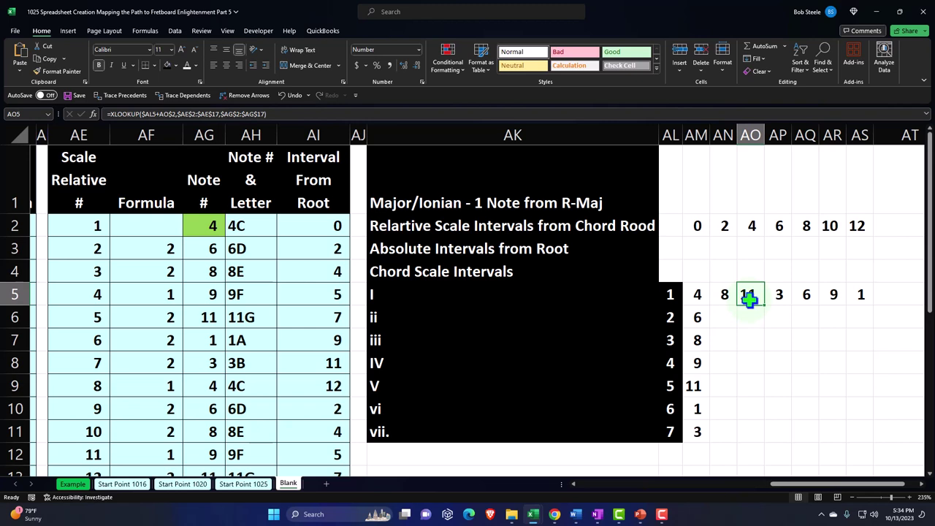
pyautogui.click(699, 270)
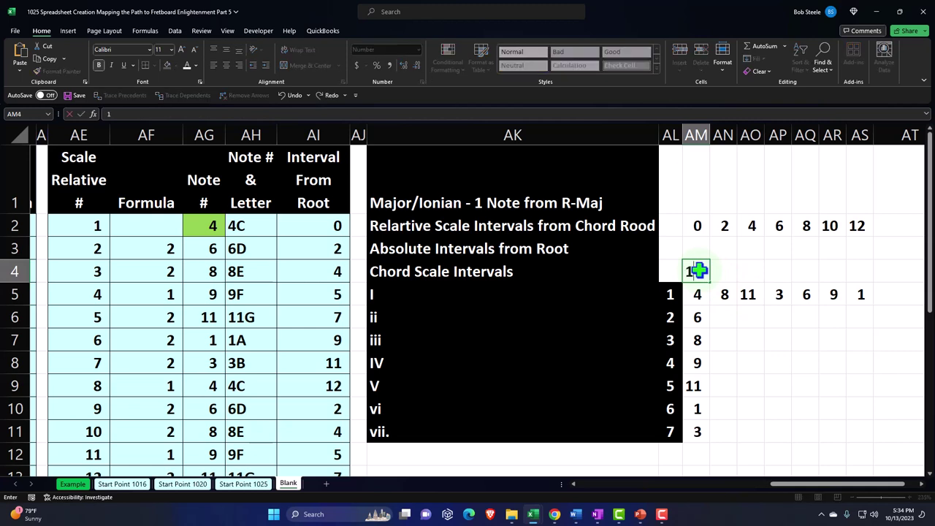
# - Enter 3, 5, 7, 9, 11, 13 in AN4:AS4 and 1 in AM4
pyautogui.press('Right')
pyautogui.write('3')
pyautogui.press('Right')
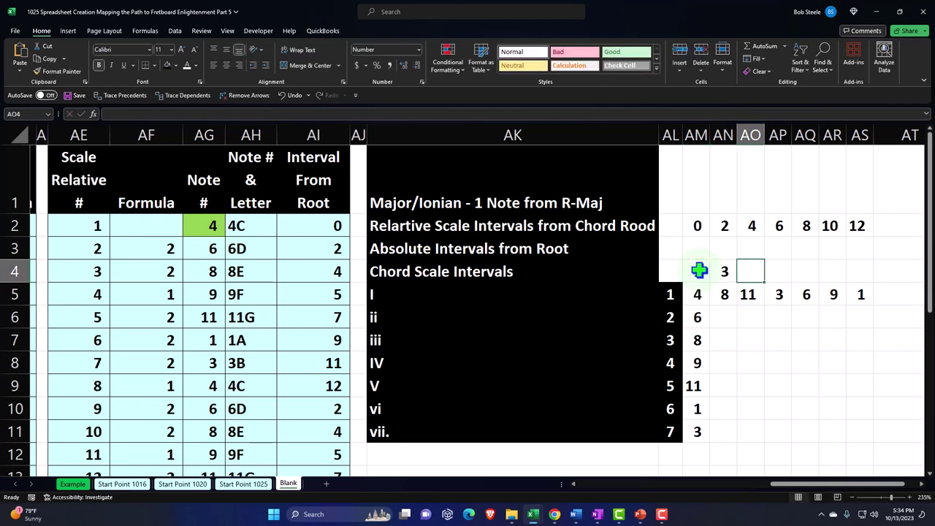
pyautogui.write('5')
pyautogui.press('Right')
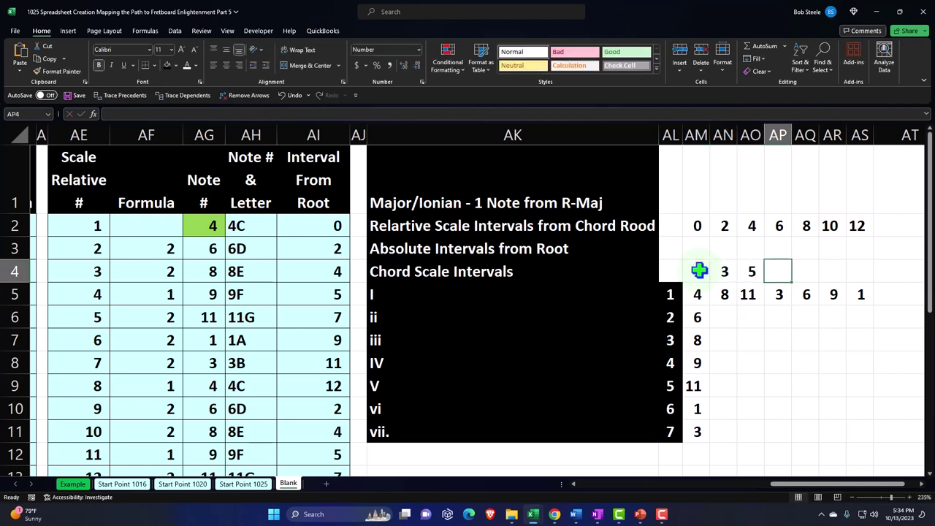
pyautogui.write('7')
pyautogui.press('Right')
pyautogui.write('9')
pyautogui.press('Right')
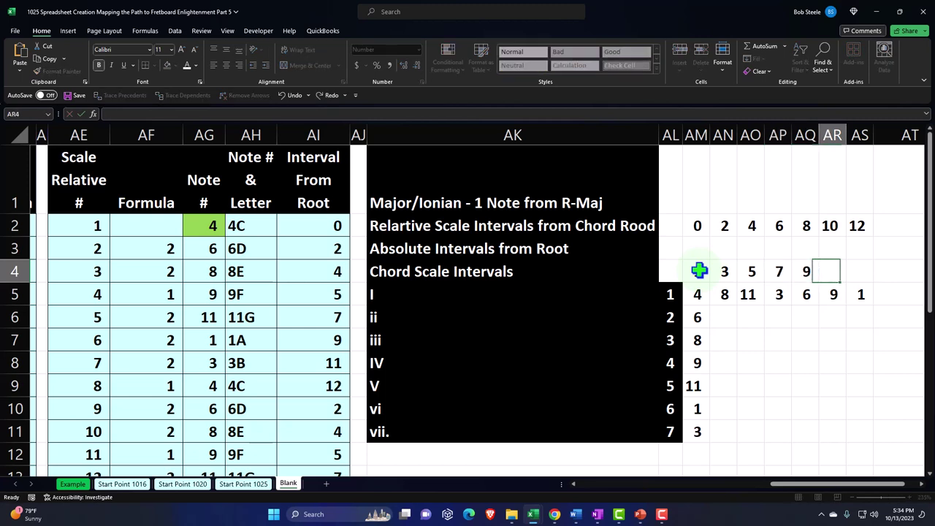
pyautogui.write('11')
pyautogui.press('Right')
pyautogui.write('13')
pyautogui.click(699, 271)
pyautogui.write('1')
pyautogui.press('Return')
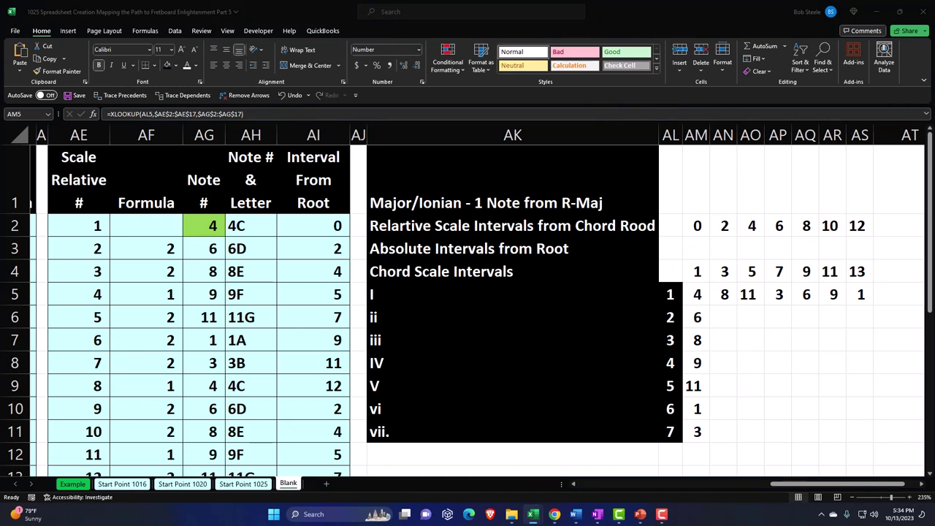
pyautogui.click(702, 271)
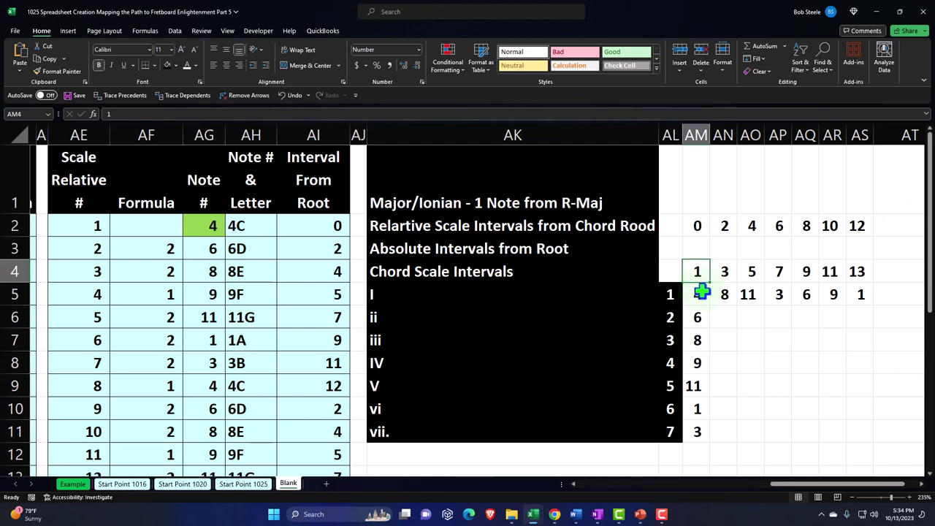
pyautogui.click(727, 274)
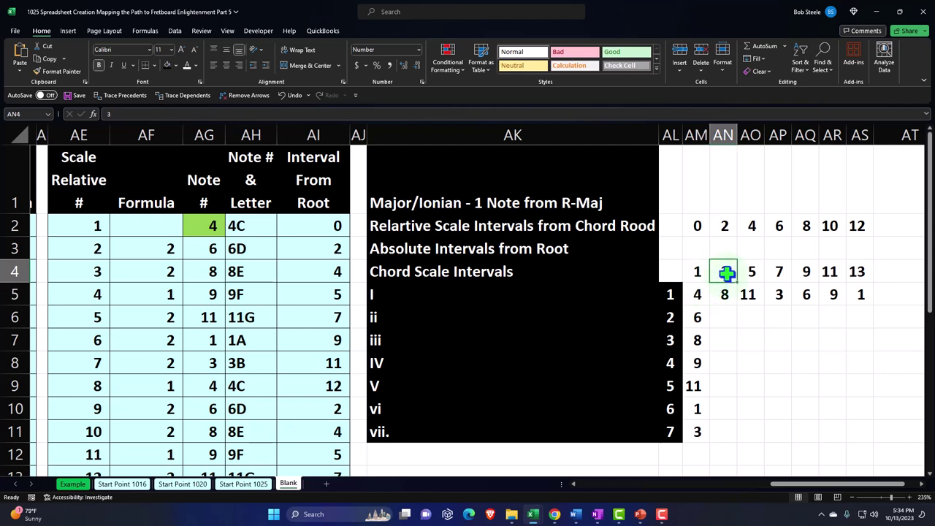
pyautogui.click(747, 273)
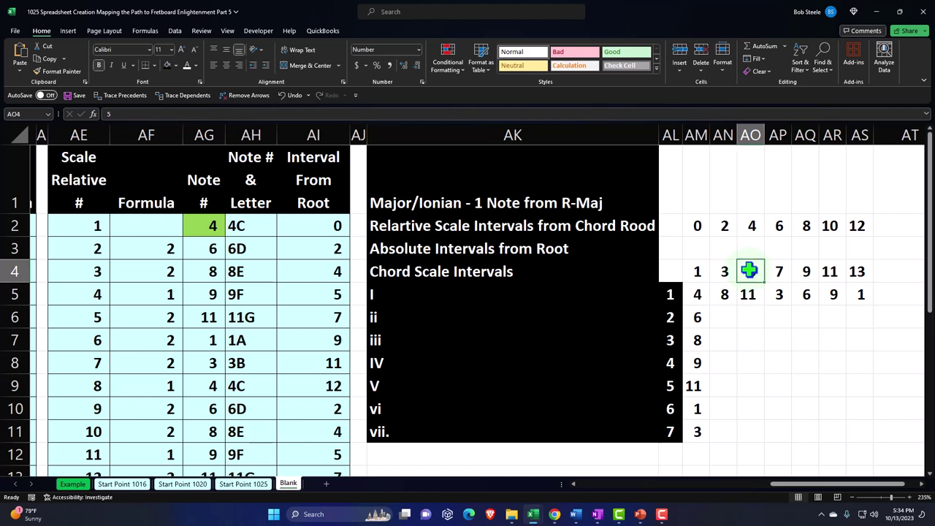
pyautogui.moveTo(691, 271); pyautogui.dragTo(741, 270)
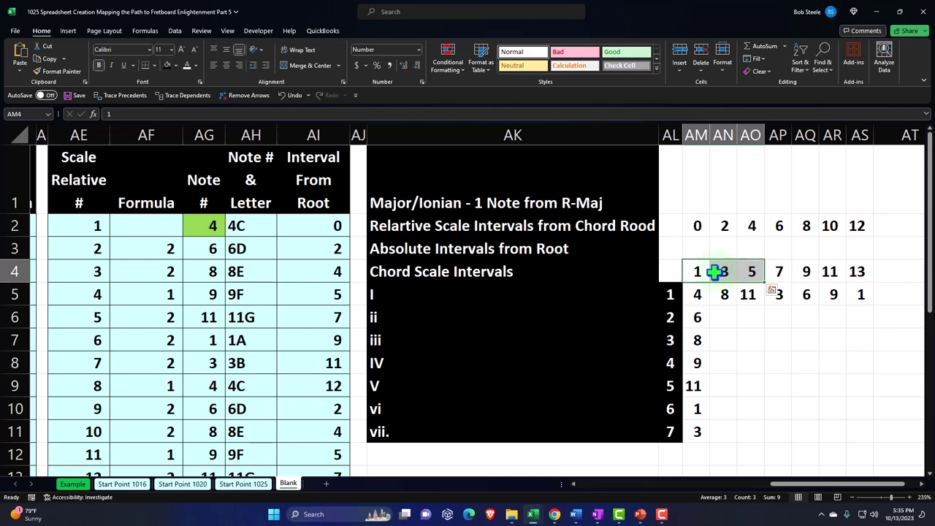
pyautogui.click(702, 293)
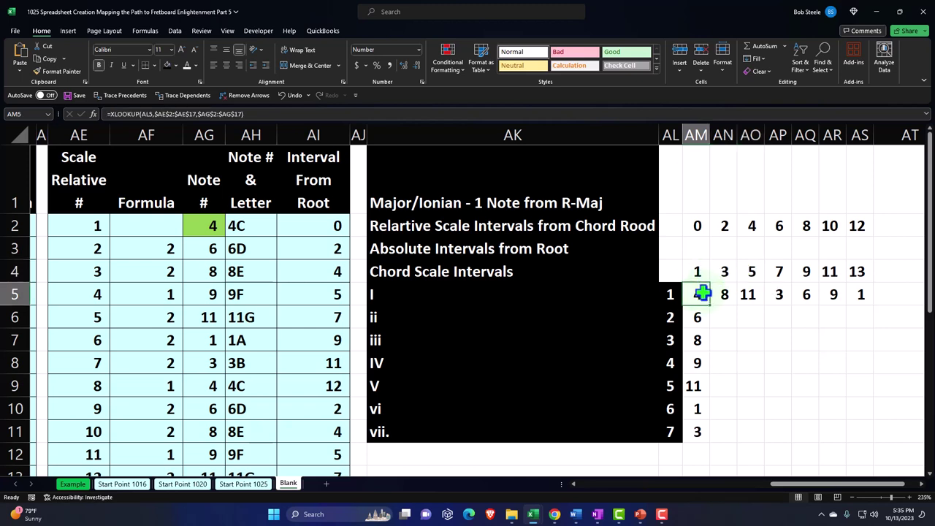
pyautogui.click(724, 294)
pyautogui.click(750, 294)
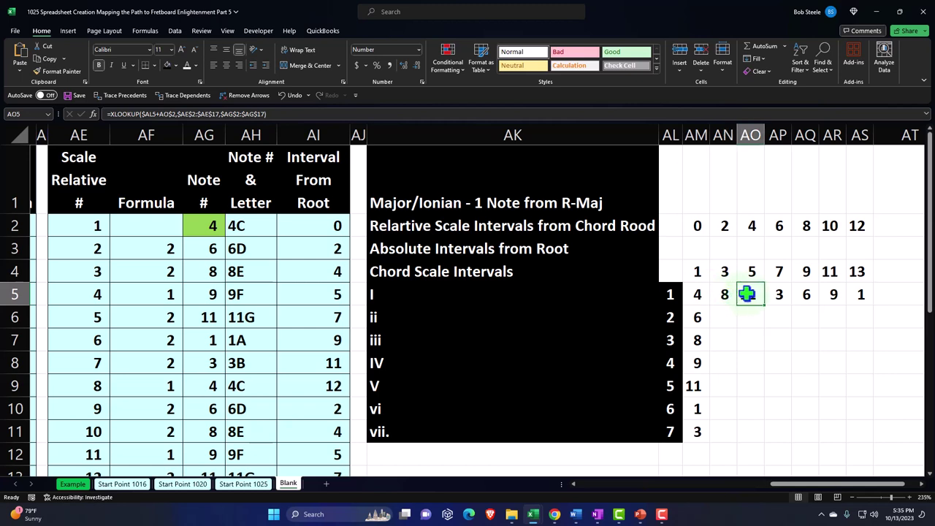
pyautogui.click(775, 293)
pyautogui.click(805, 293)
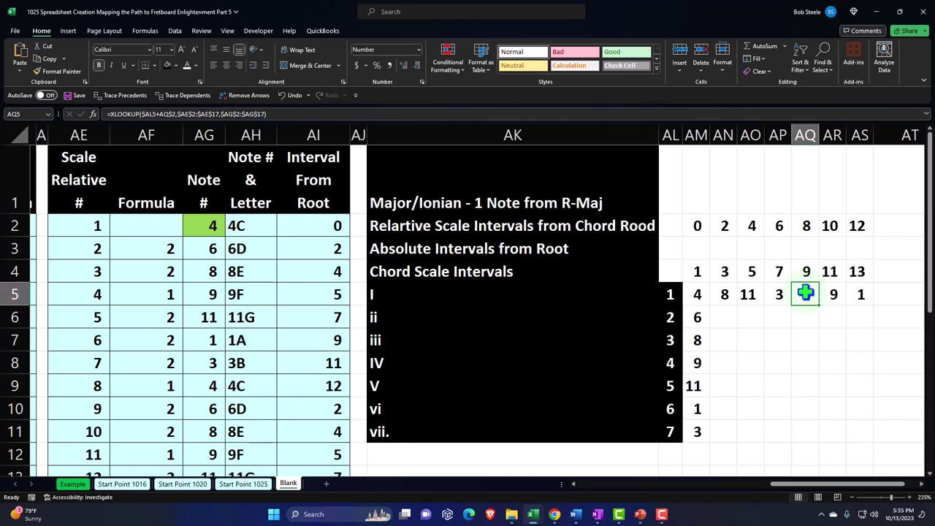
pyautogui.click(722, 273)
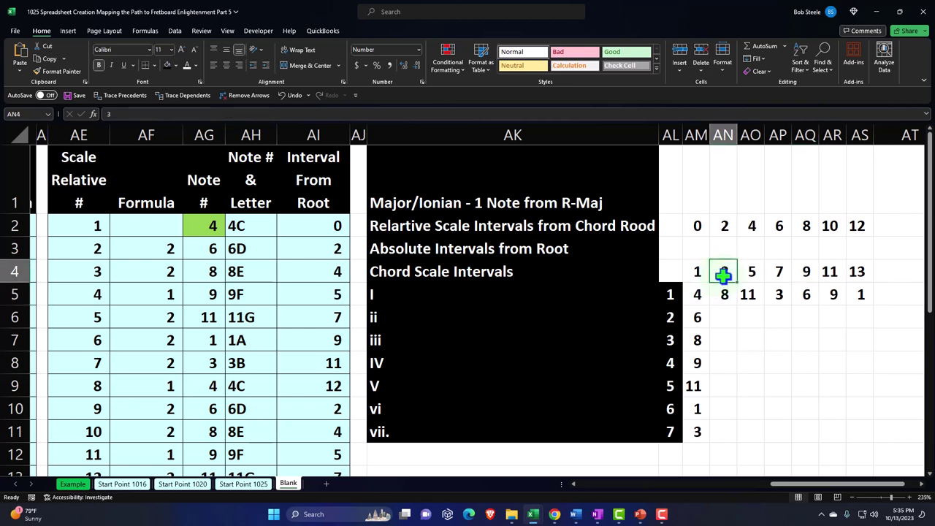
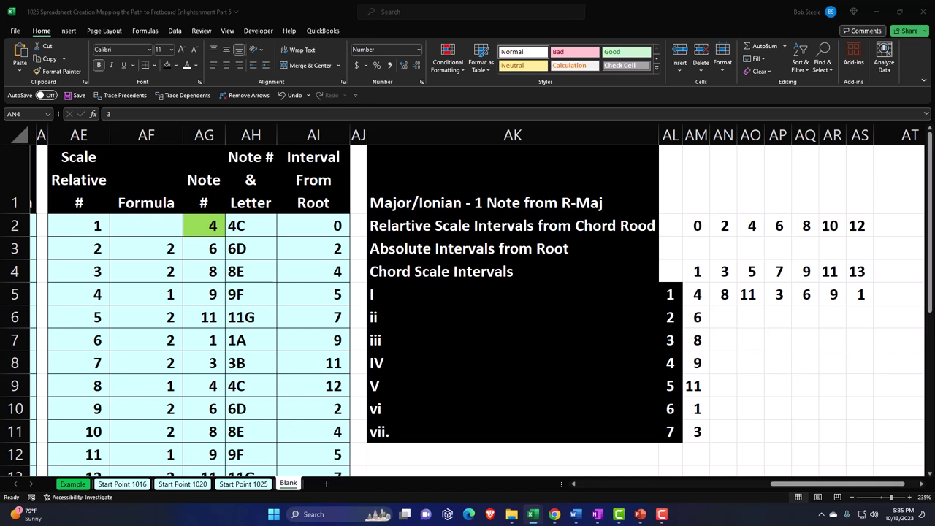
# - Enter 0 as the root interval in cell AM3
pyautogui.press('F2')
pyautogui.press('Escape')
pyautogui.click(716, 251)
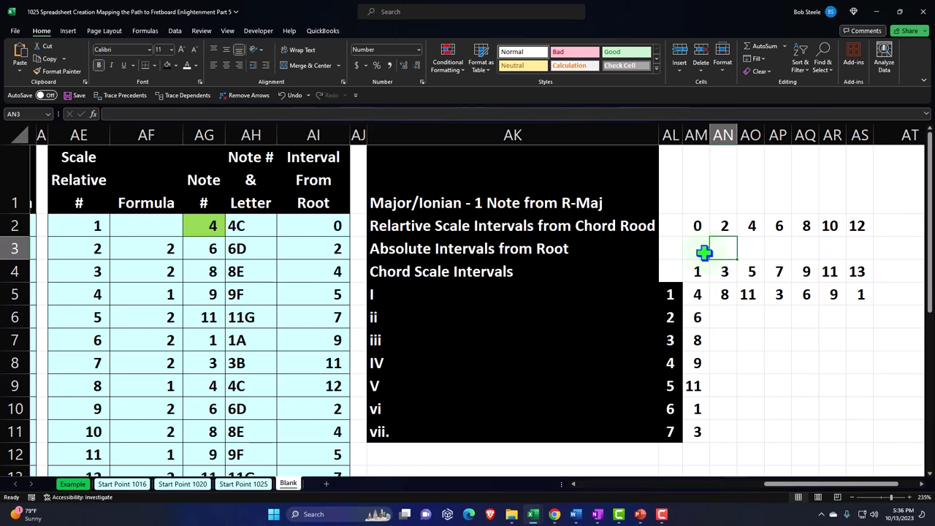
pyautogui.click(698, 251)
pyautogui.write('0')
pyautogui.press('Tab')
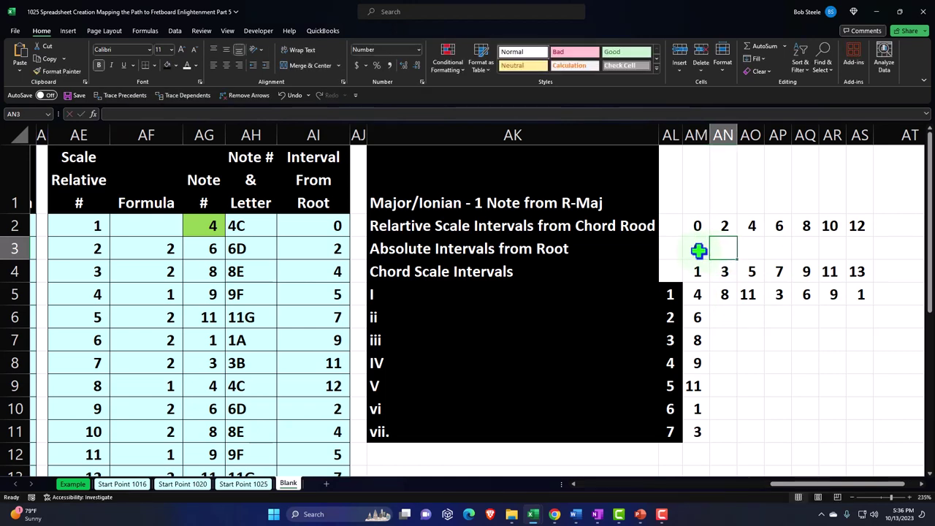
# - Enter =AN5-AM5 in AN3 so the second note's interval shows 4
pyautogui.write('=')
pyautogui.press('Down')
pyautogui.press('Down')
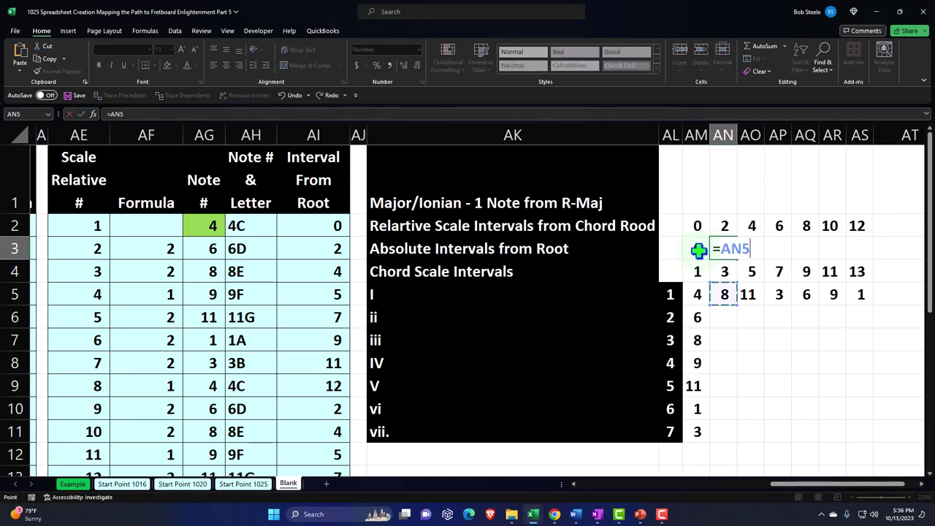
pyautogui.write('-')
pyautogui.press('Down')
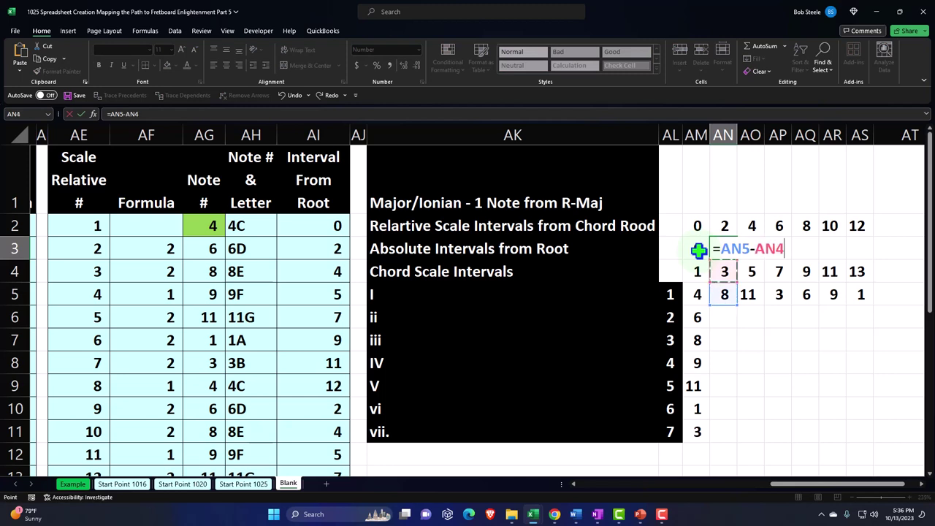
pyautogui.press('Down')
pyautogui.press('Left')
pyautogui.press('Return')
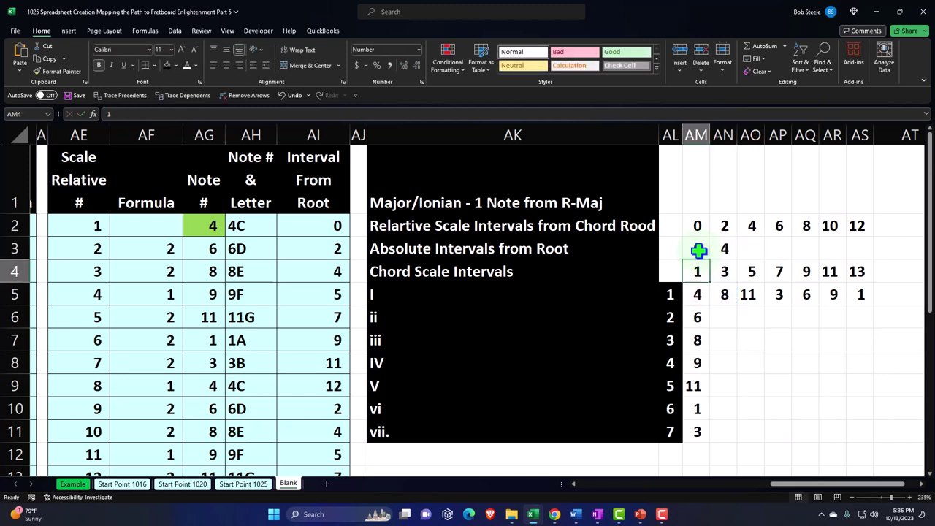
pyautogui.press('Up')
pyautogui.press('Right')
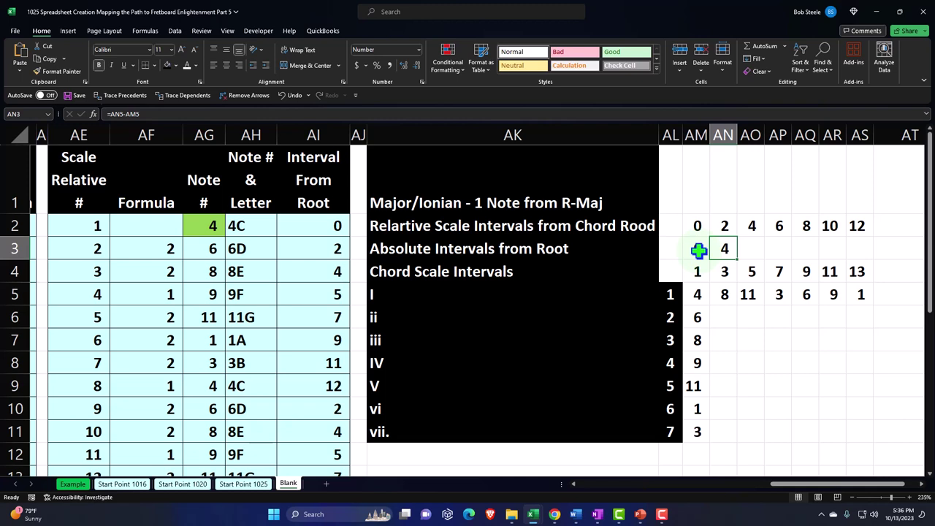
# - Compute the interval 7 in AO3 by subtracting the root, then select AN3:AO3
pyautogui.click(754, 247)
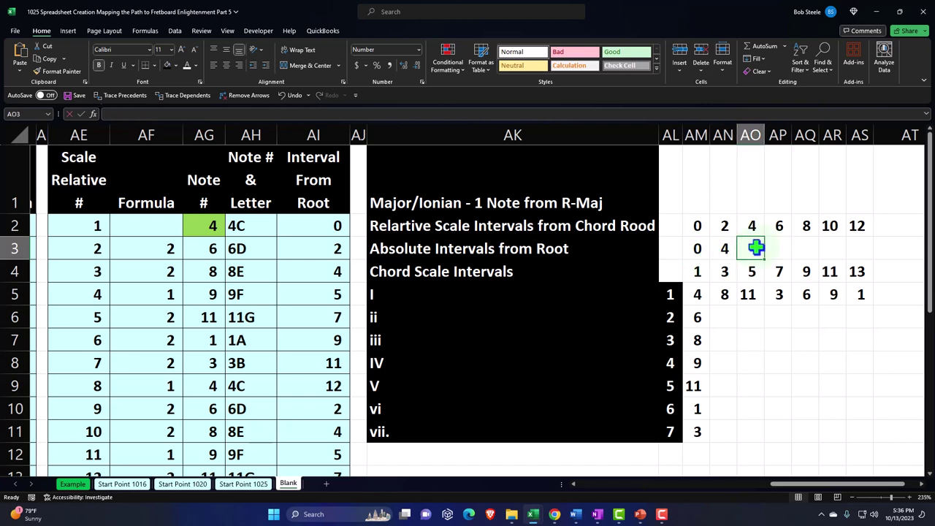
pyautogui.write('=')
pyautogui.press('Down')
pyautogui.press('Down')
pyautogui.write('-')
pyautogui.press('Left')
pyautogui.press('Left')
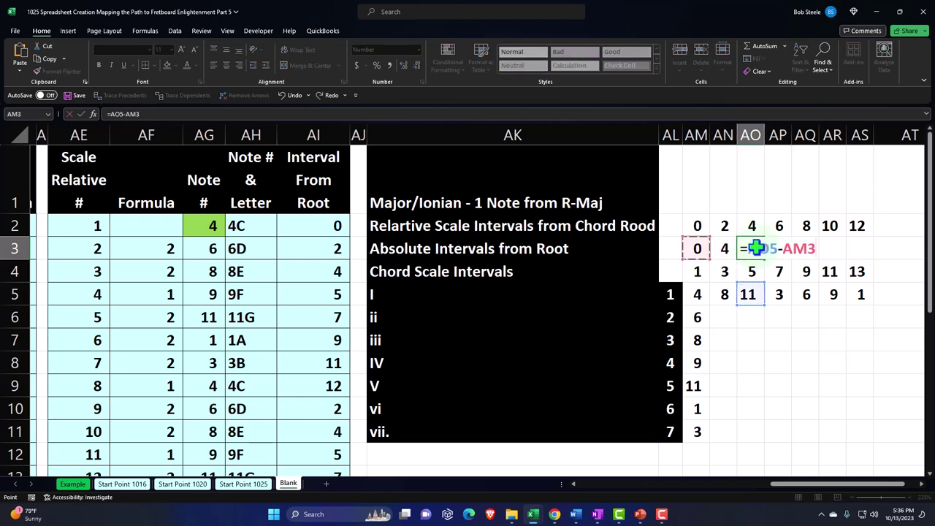
pyautogui.press('Down')
pyautogui.press('Down')
pyautogui.press('Return')
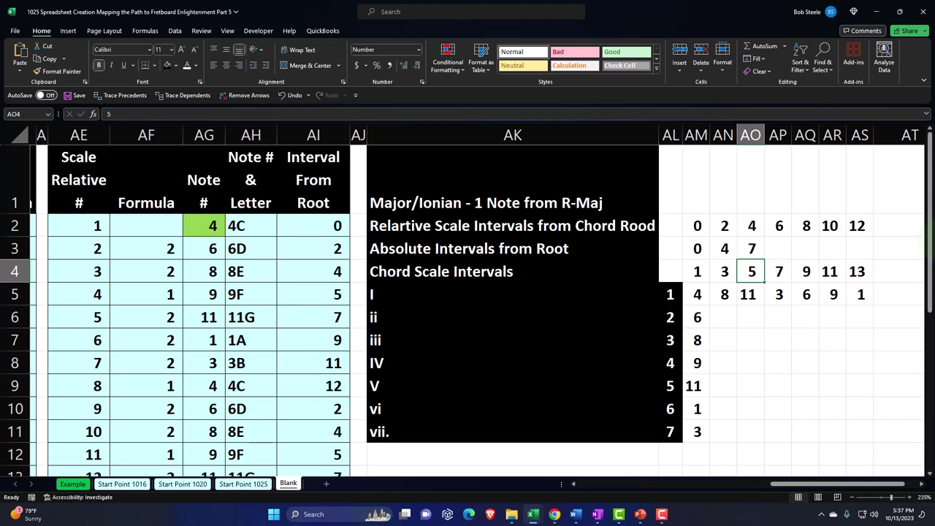
pyautogui.moveTo(727, 250); pyautogui.dragTo(739, 248)
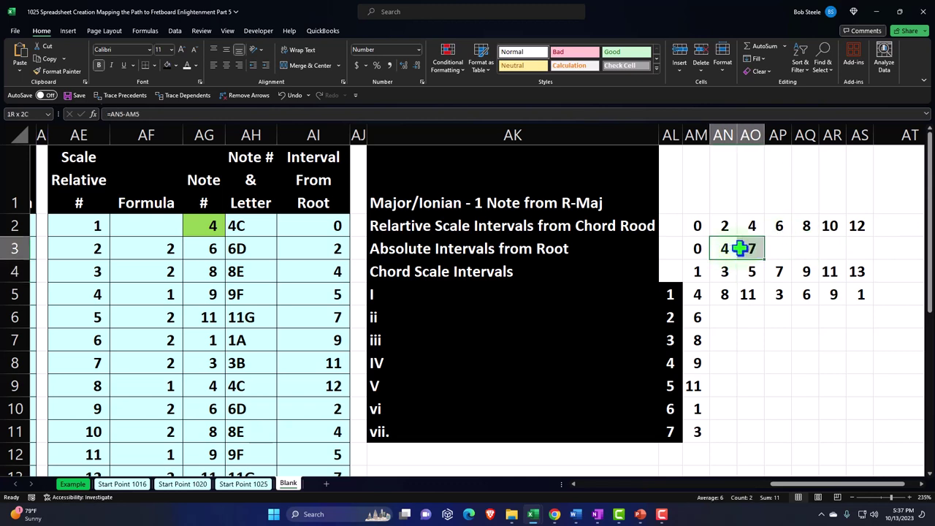
# - Clear AN3:AO3 and start an IF formula in AN3 testing (AN5-AM5)>0
pyautogui.press('Delete')
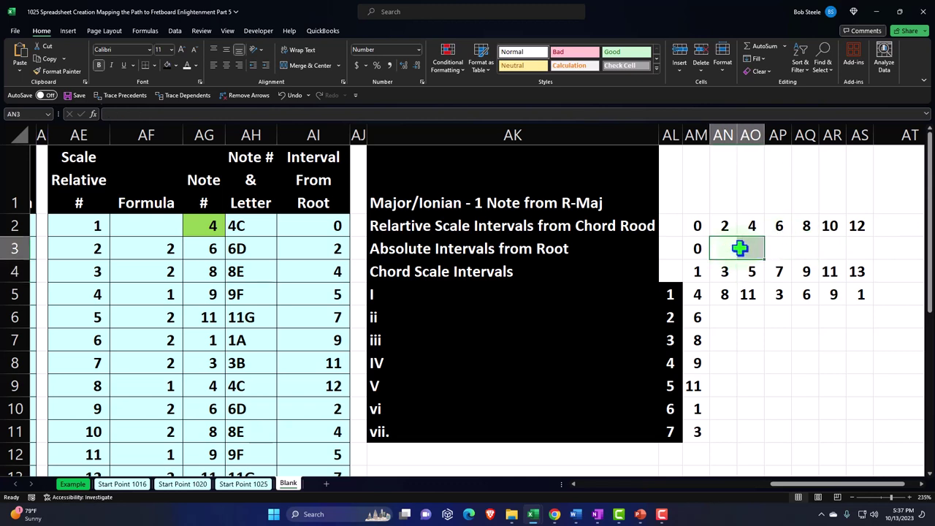
pyautogui.press('Right')
pyautogui.press('Right')
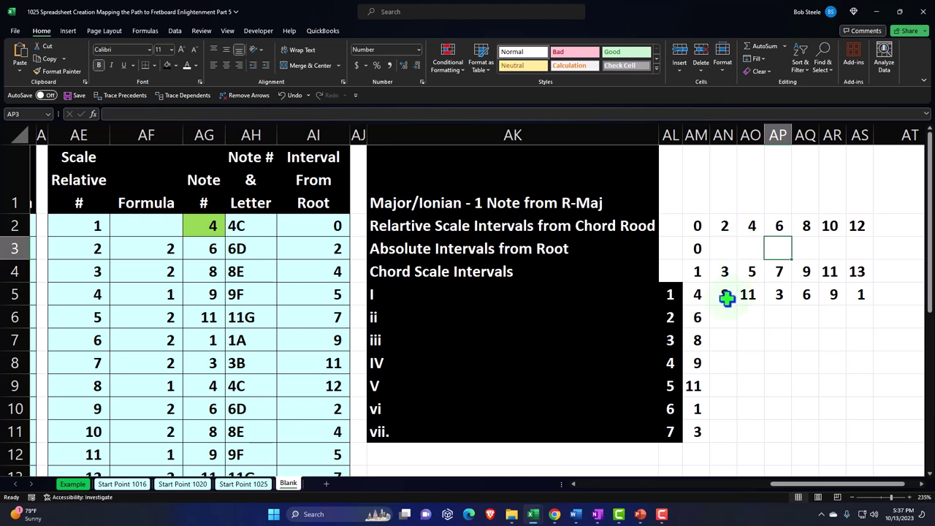
pyautogui.press('Left')
pyautogui.press('Left')
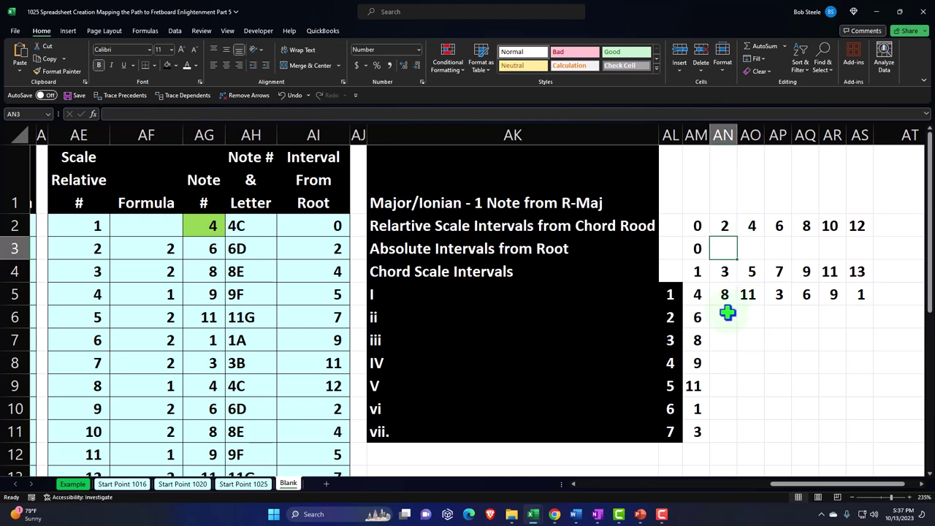
pyautogui.write('=')
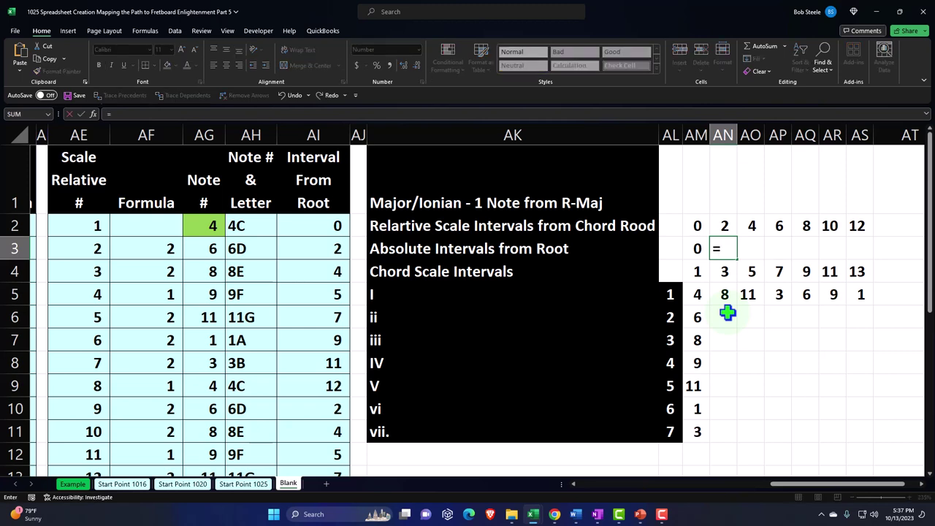
pyautogui.write('if')
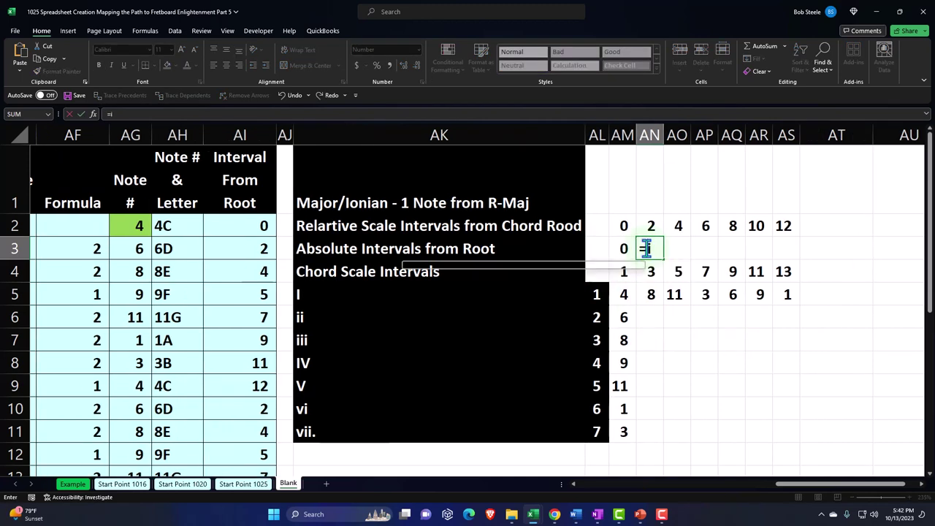
pyautogui.write('f(')
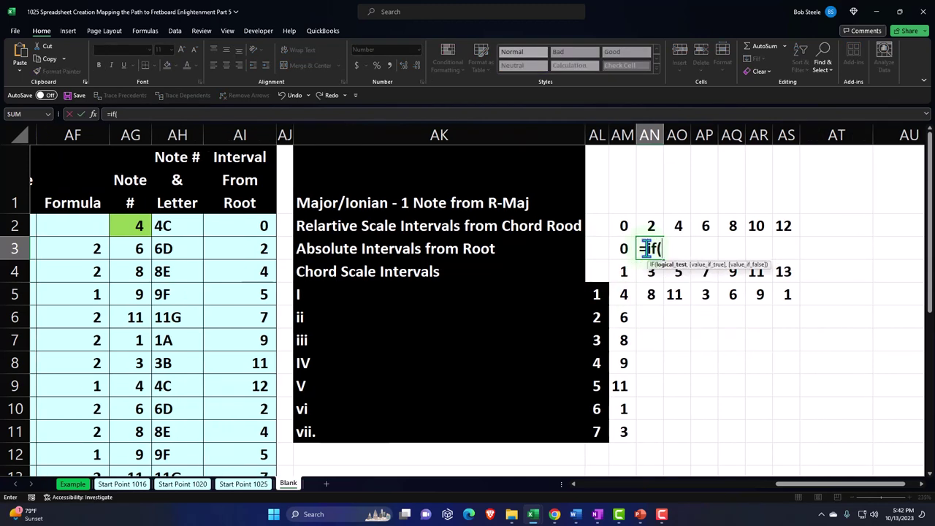
pyautogui.write('(')
pyautogui.press('Down')
pyautogui.press('Down')
pyautogui.write('-')
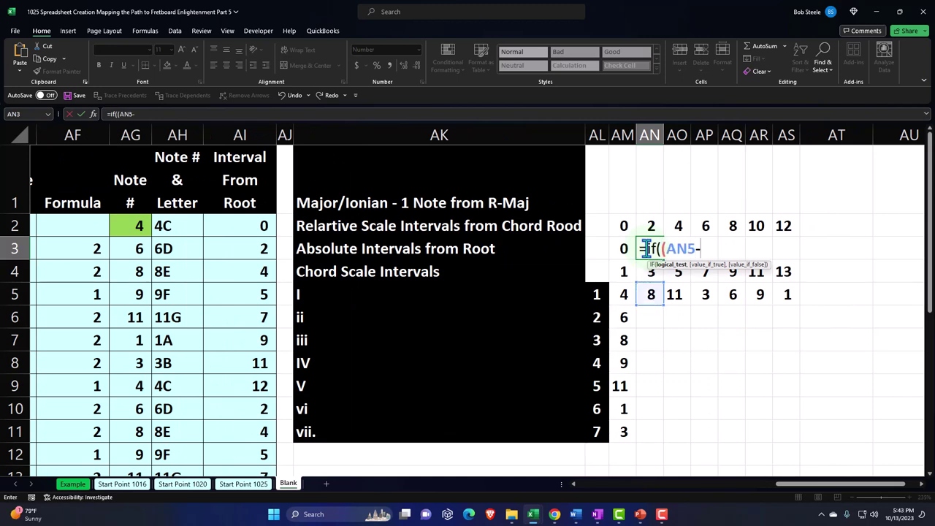
pyautogui.click(623, 292)
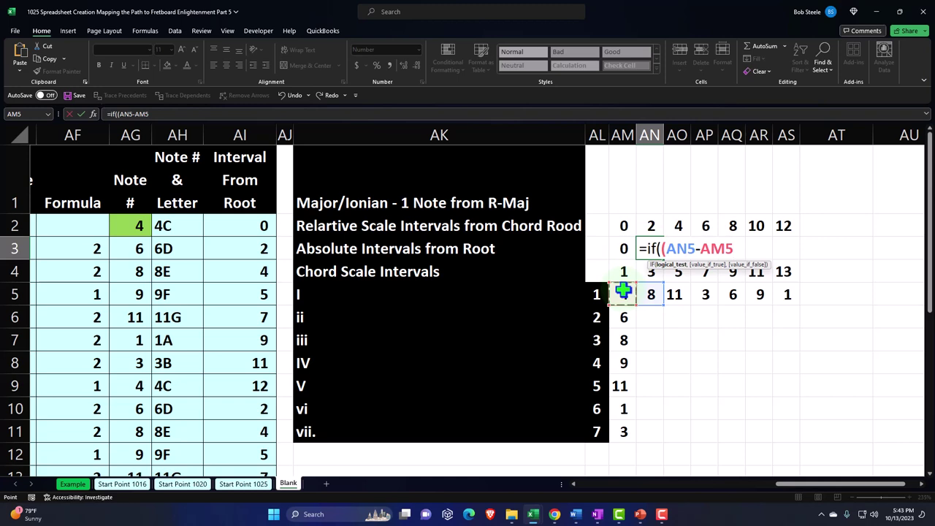
pyautogui.write(')>0,')
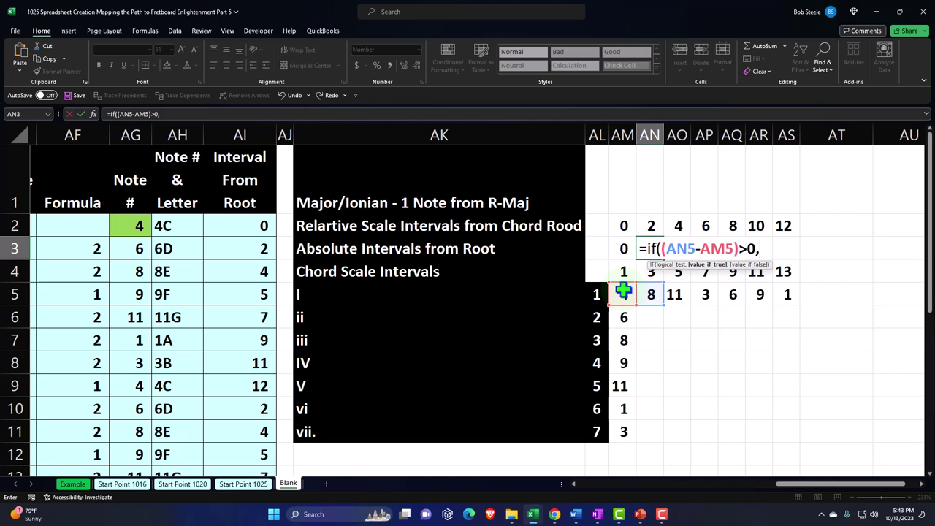
# - Complete the IF to return AN5-AM5 when positive, otherwise AN5-AM5+12
pyautogui.click(647, 293)
pyautogui.write('-')
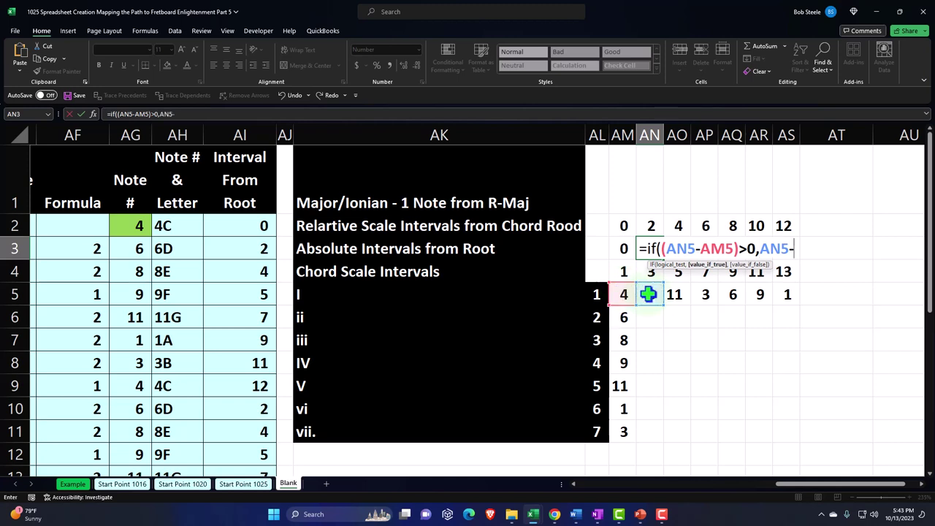
pyautogui.click(624, 293)
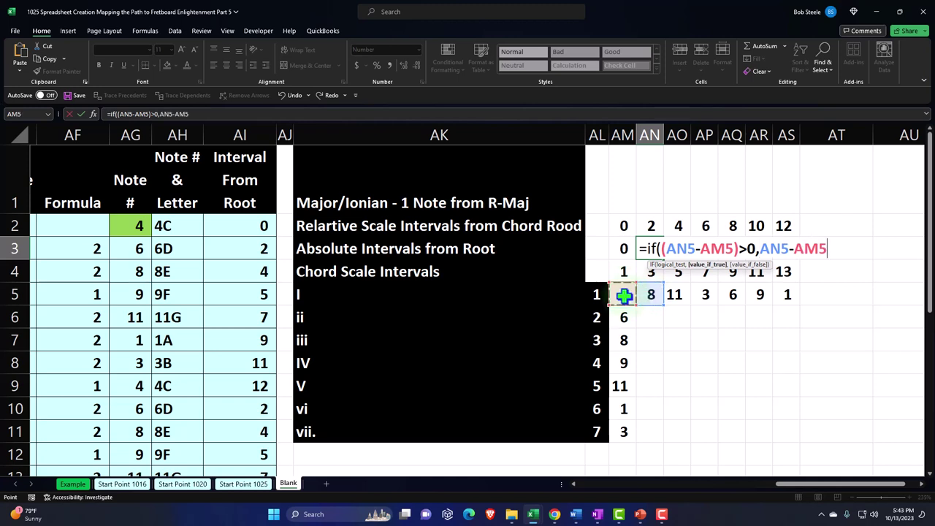
pyautogui.write(',')
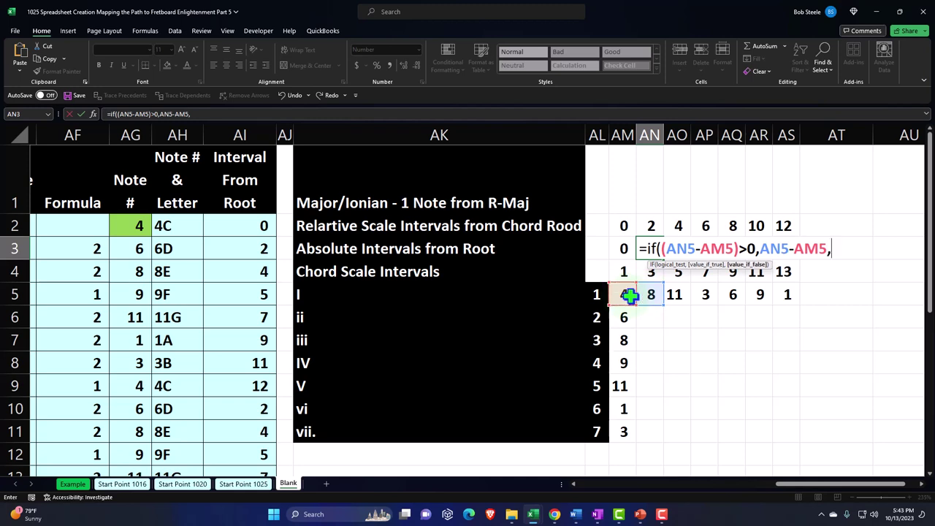
pyautogui.click(646, 295)
pyautogui.write('-')
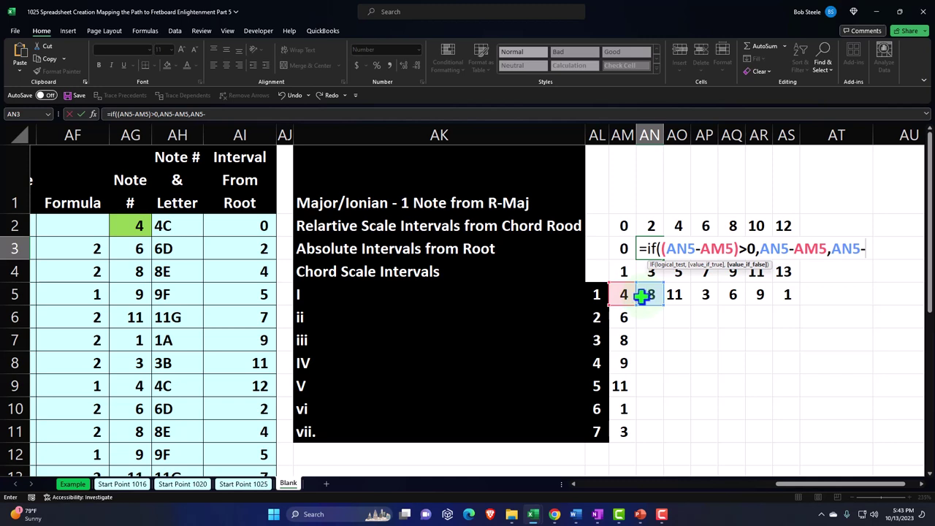
pyautogui.click(627, 294)
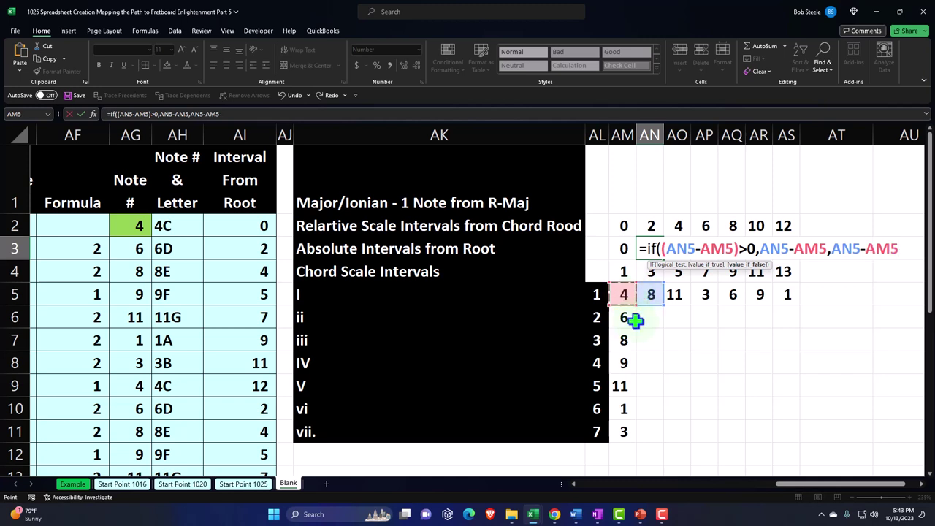
pyautogui.write('+12')
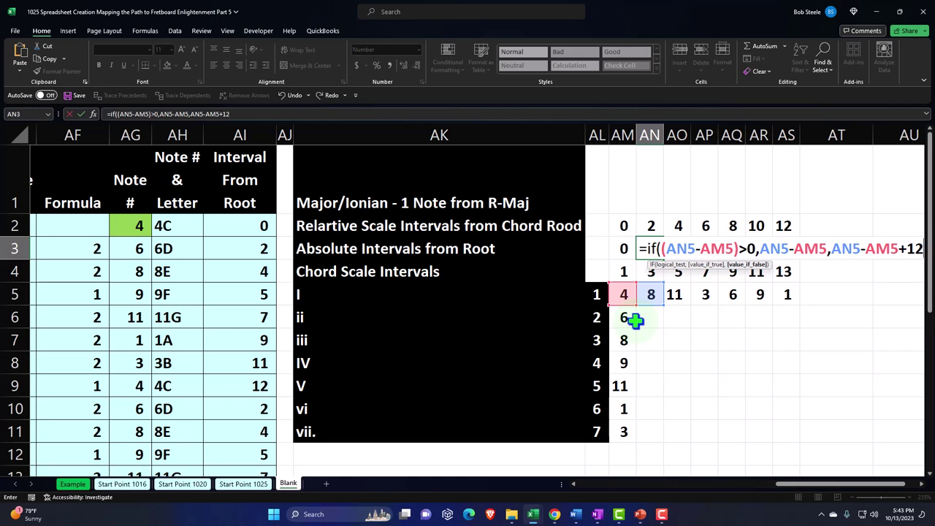
pyautogui.write(')')
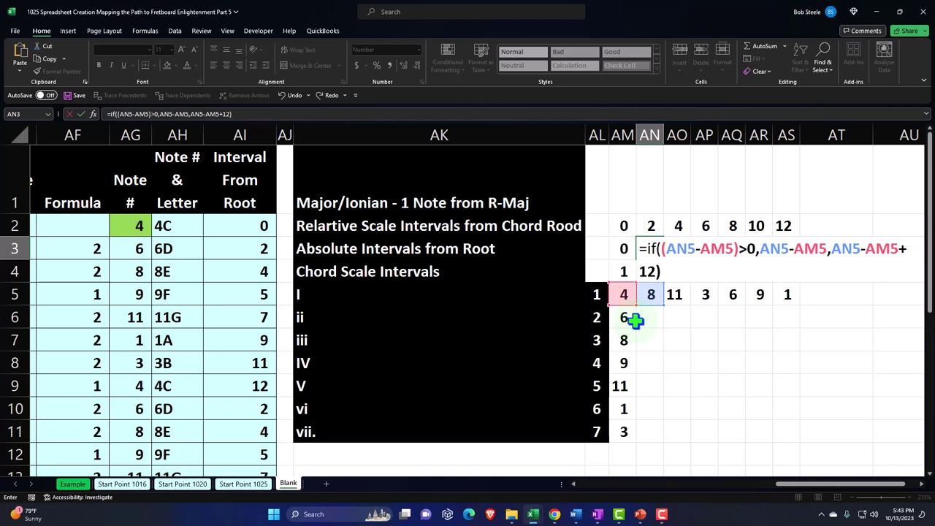
pyautogui.press('Return')
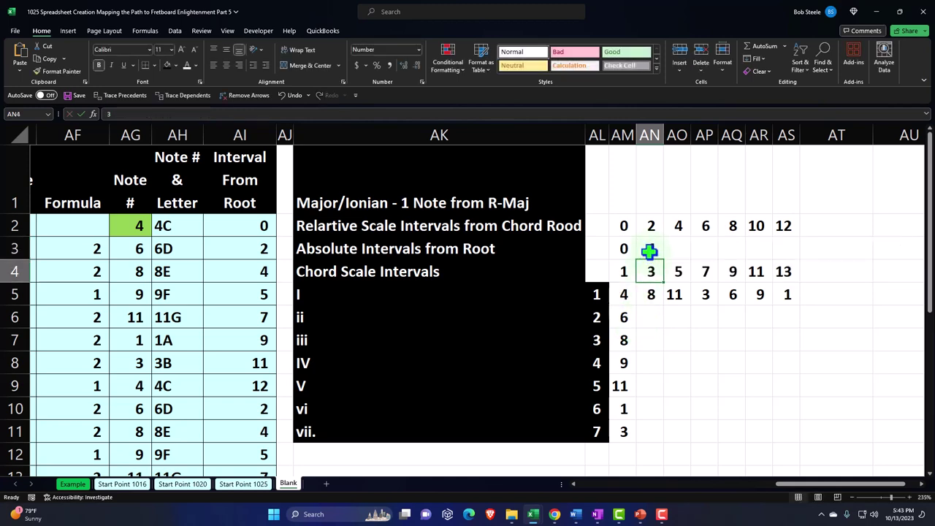
# - Make all three AM5 references in AN3's IF formula absolute ($AM$5)
pyautogui.click(652, 297)
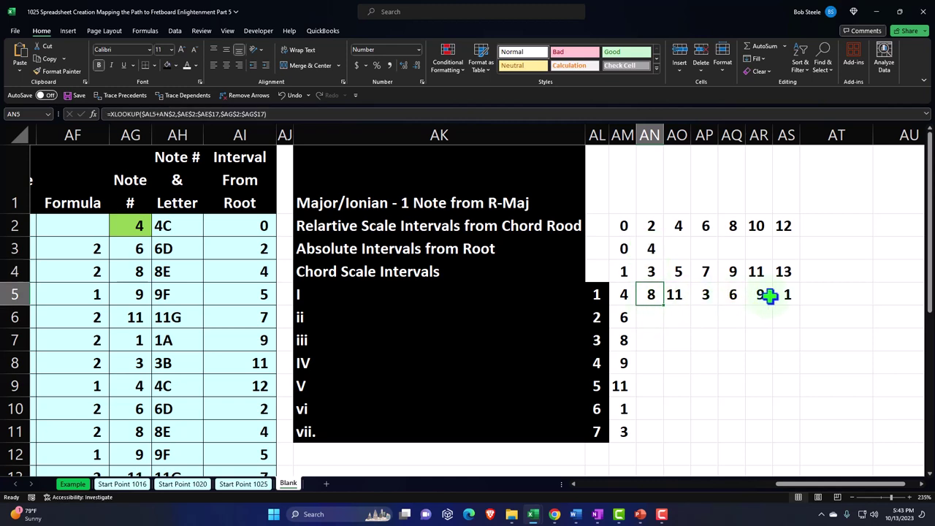
pyautogui.click(627, 294)
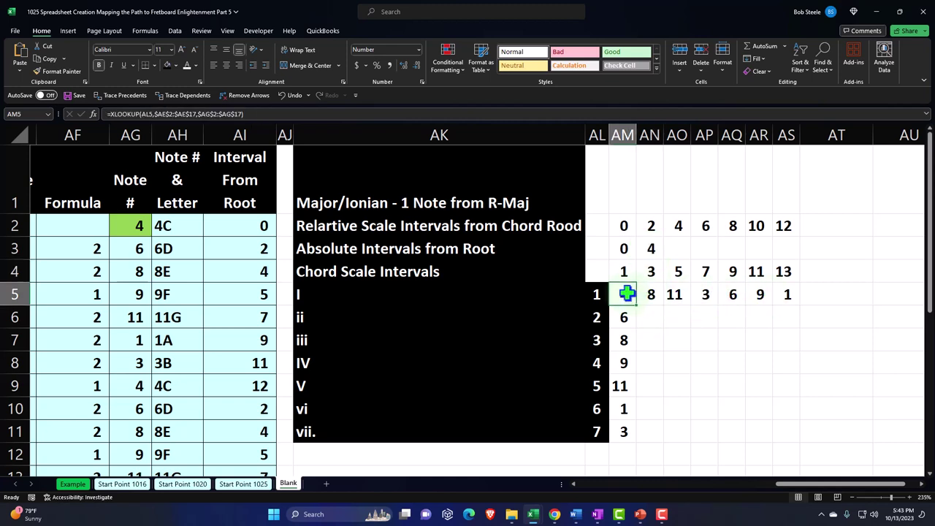
pyautogui.doubleClick(650, 250)
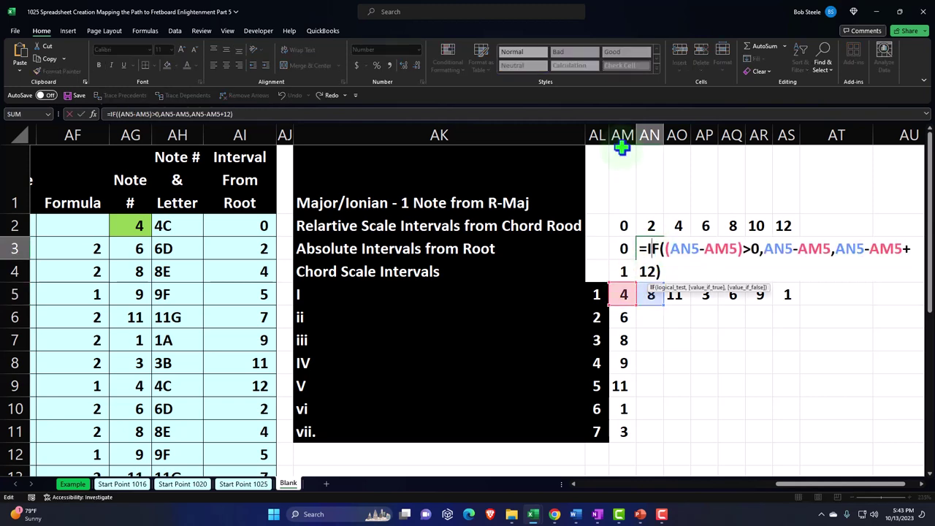
pyautogui.click(730, 249)
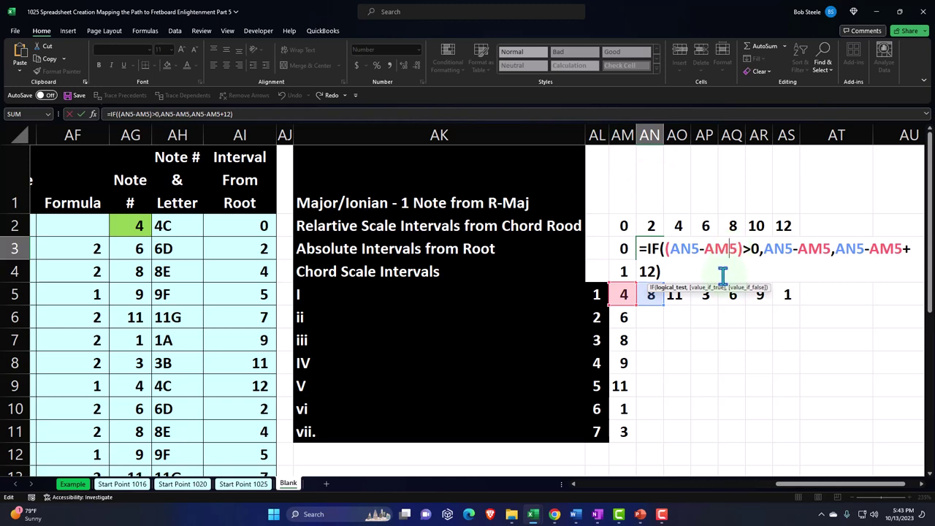
pyautogui.press('F4')
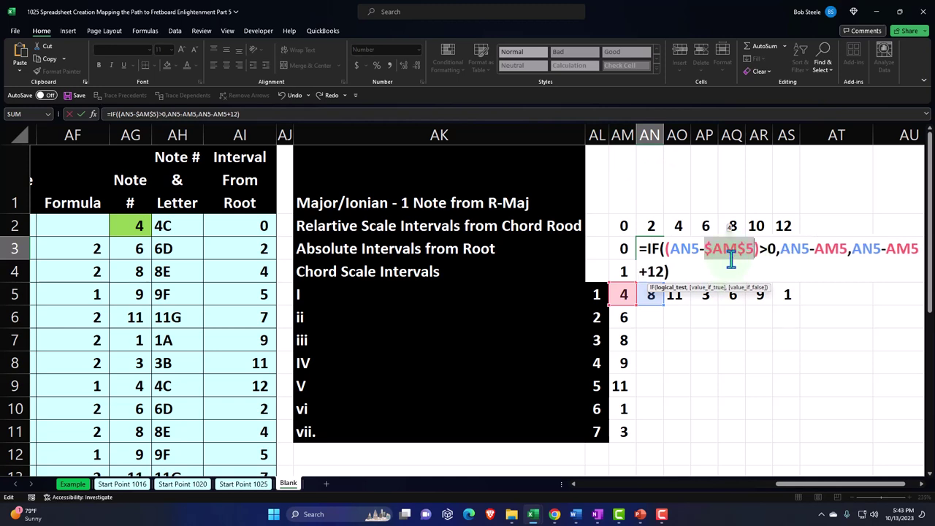
pyautogui.click(828, 249)
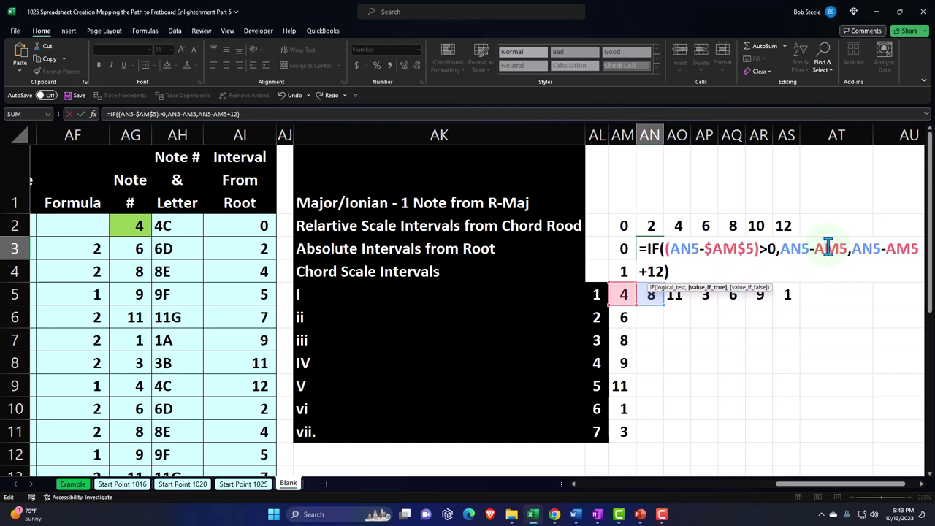
pyautogui.press('F4')
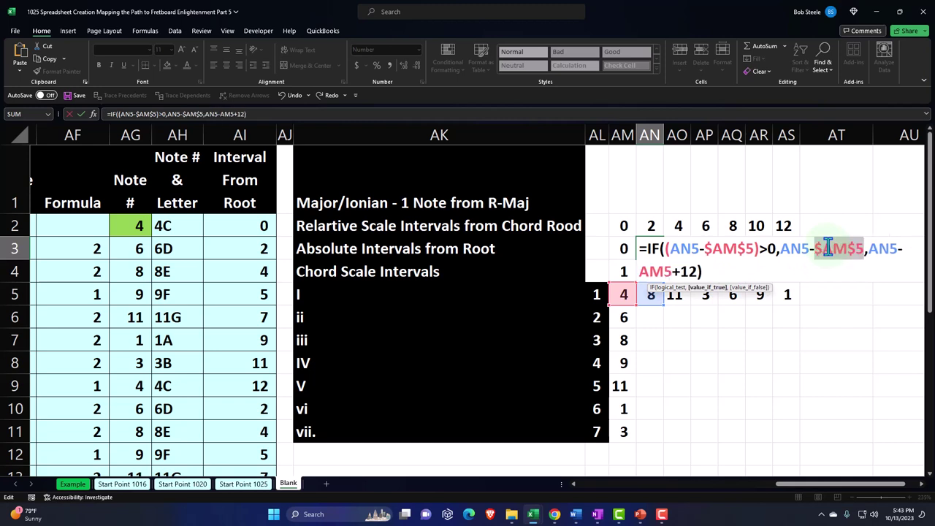
pyautogui.click(664, 272)
pyautogui.press('F4')
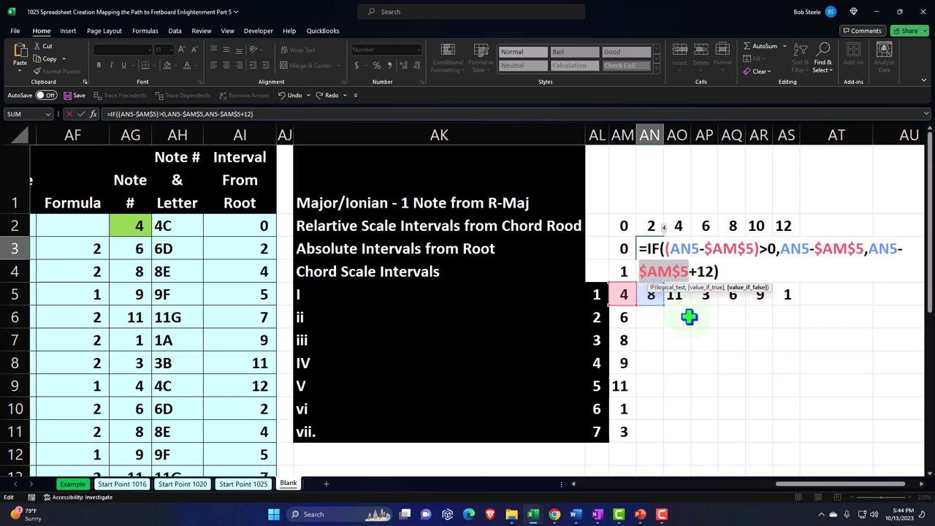
pyautogui.press('Return')
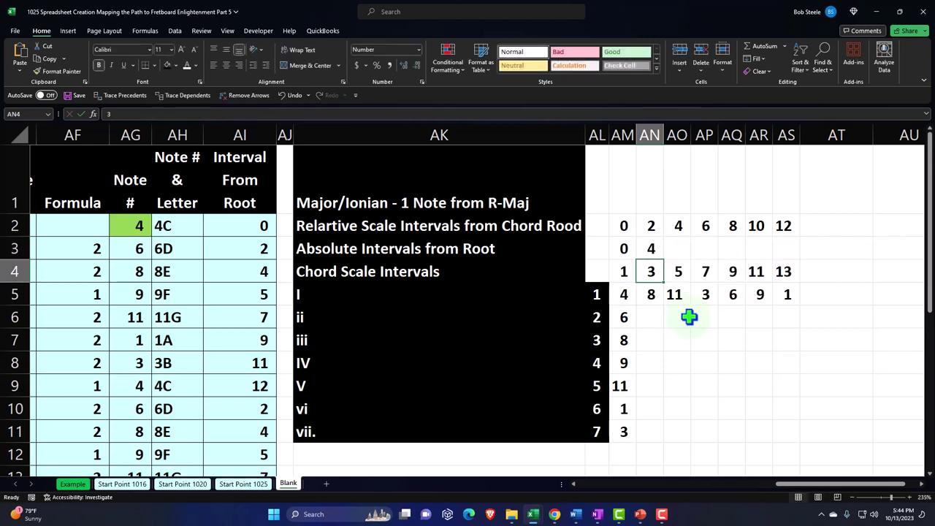
# - Fill the anchored interval formula from AN3 across to AS3 and check the results
pyautogui.click(652, 248)
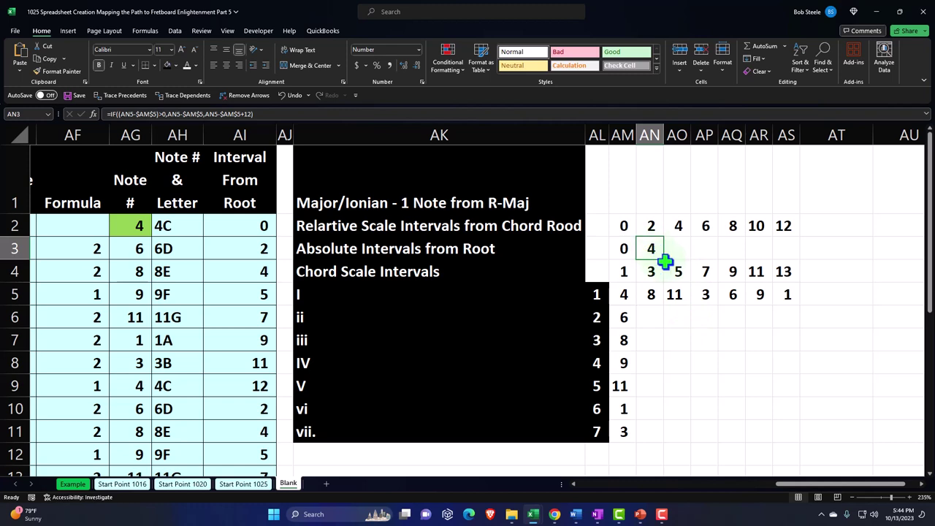
pyautogui.moveTo(665, 261); pyautogui.dragTo(790, 256)
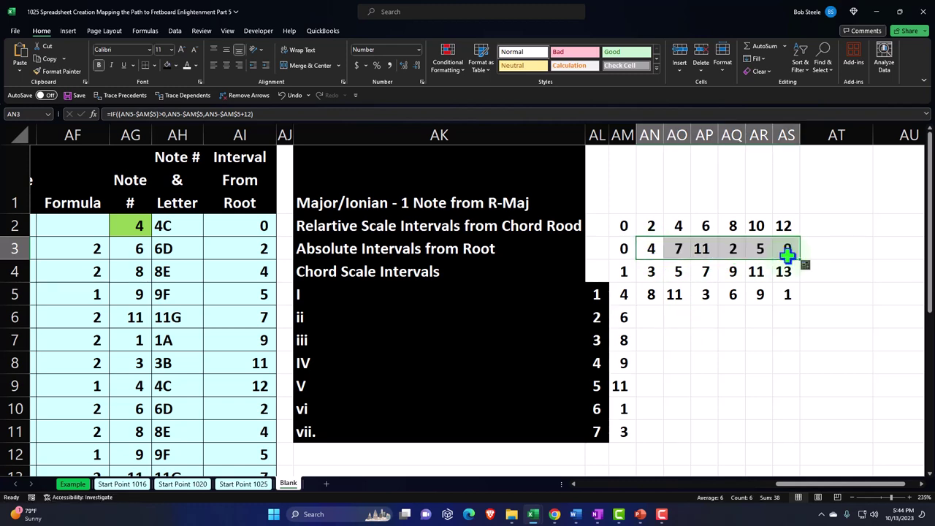
pyautogui.click(653, 248)
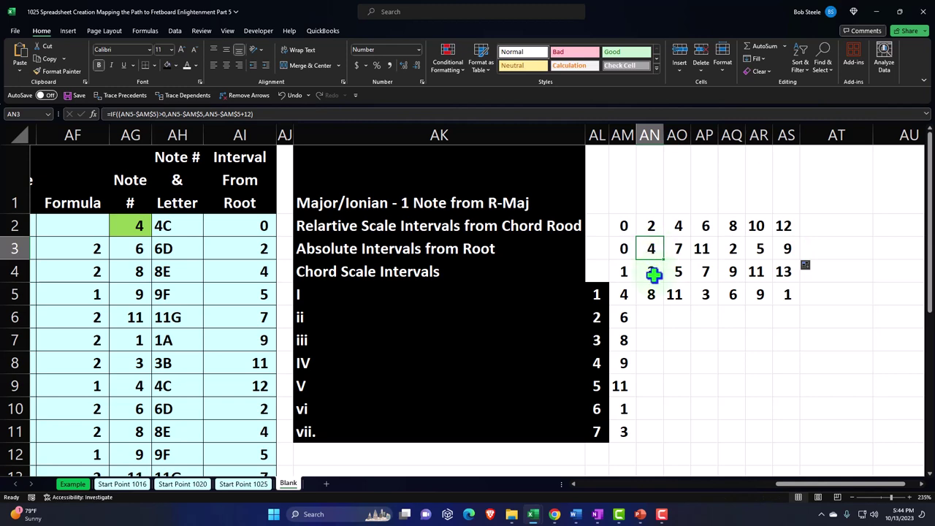
pyautogui.press('Right')
pyautogui.press('Right')
pyautogui.press('Right')
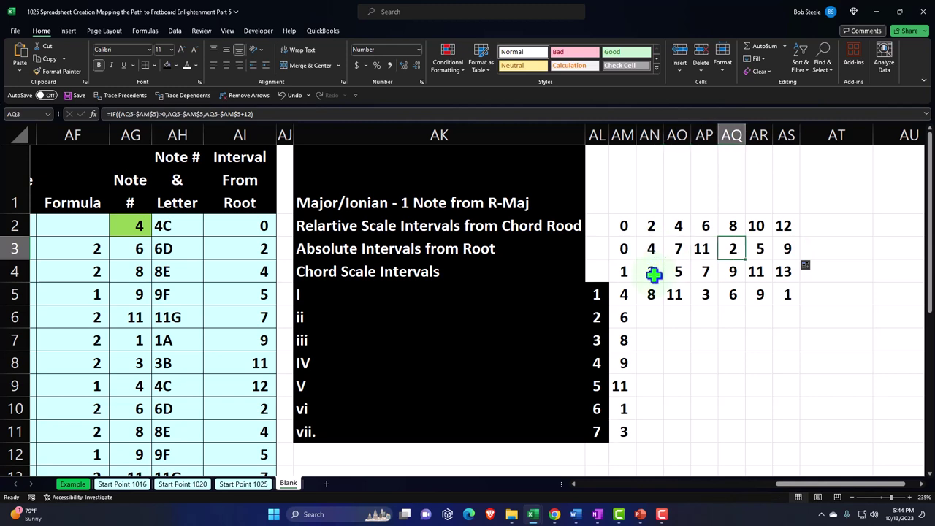
pyautogui.press('Right')
pyautogui.press('Right')
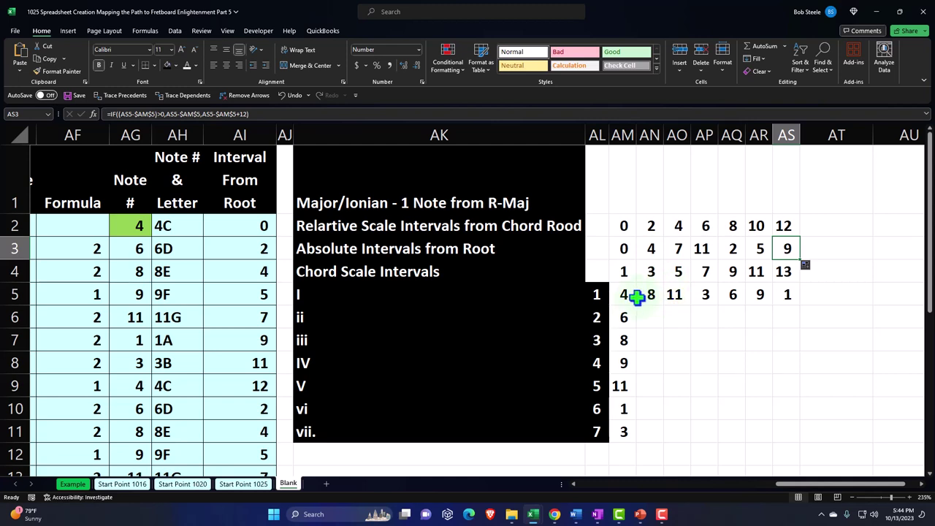
pyautogui.moveTo(603, 294); pyautogui.dragTo(777, 294)
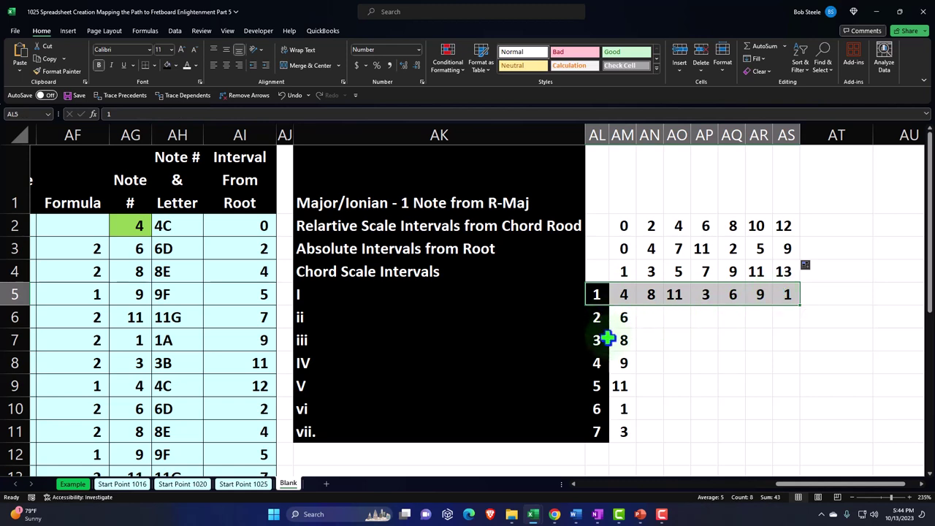
pyautogui.moveTo(627, 248); pyautogui.dragTo(775, 248)
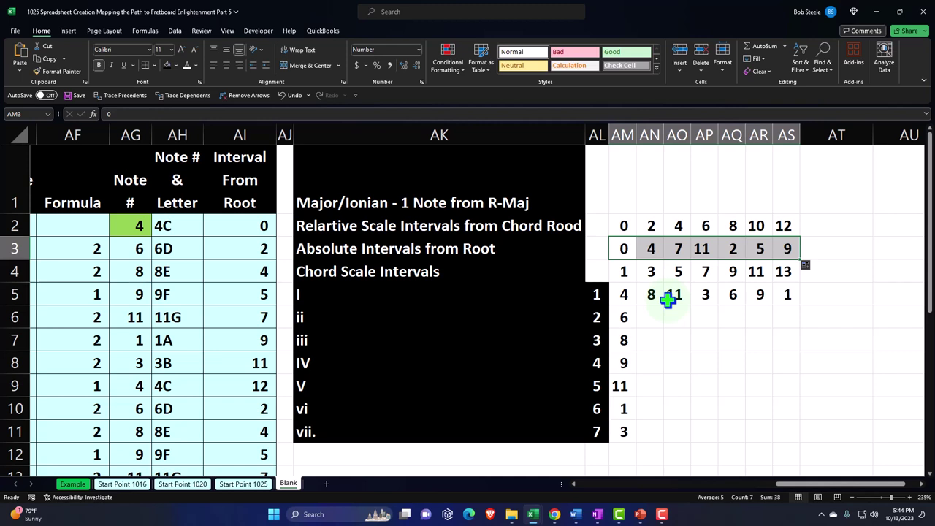
pyautogui.doubleClick(651, 295)
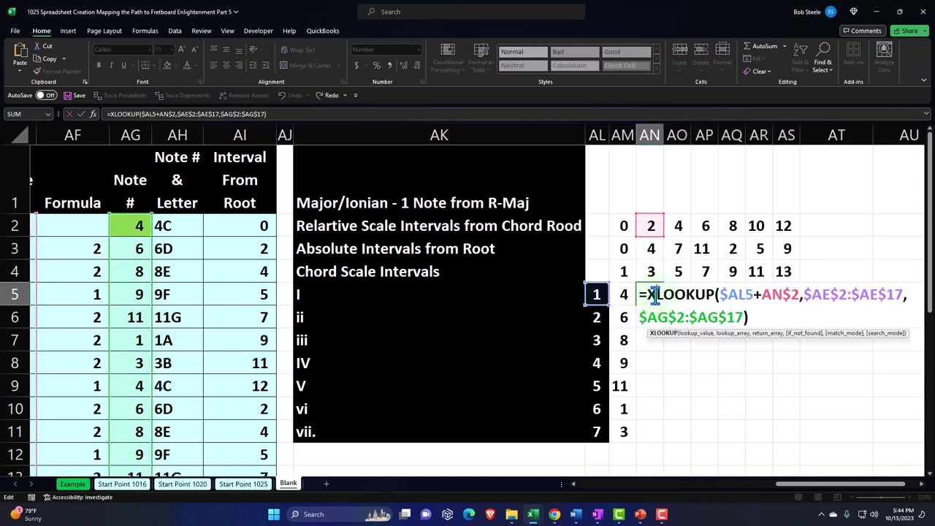
pyautogui.press('Return')
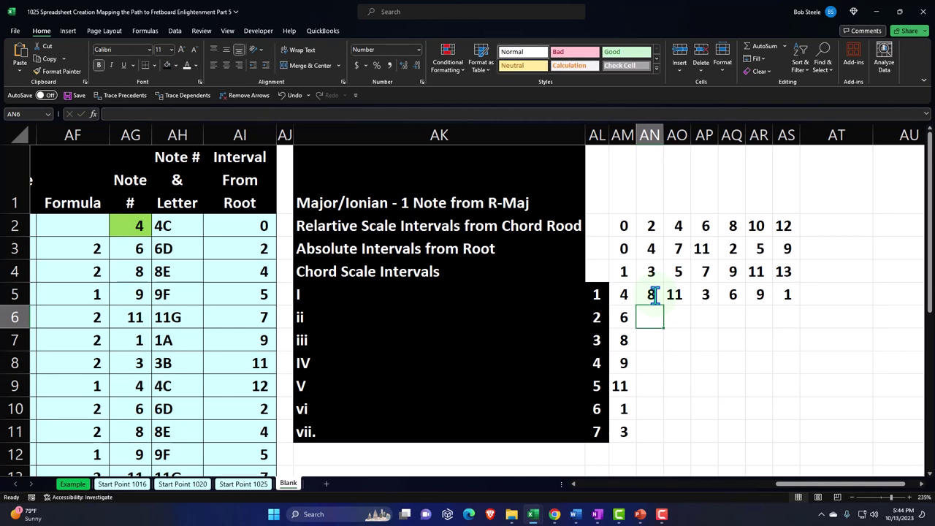
pyautogui.doubleClick(656, 295)
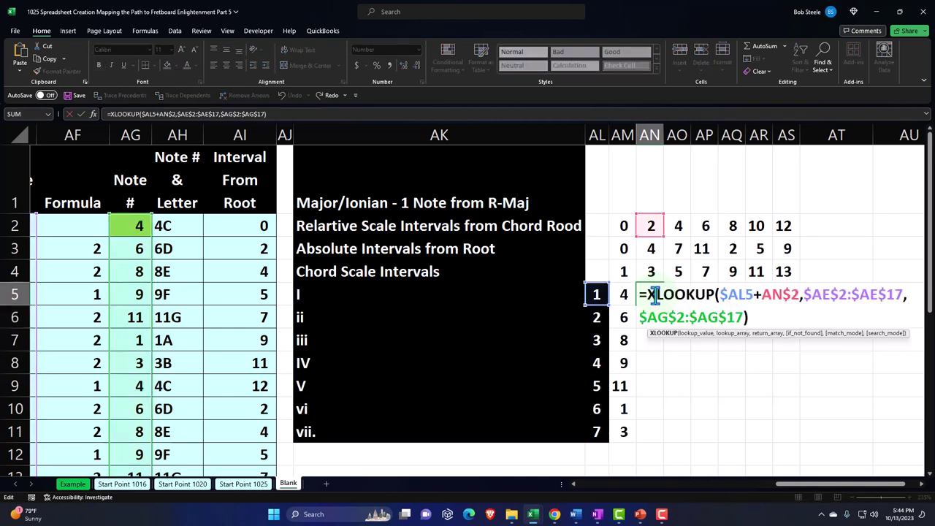
pyautogui.press('Return')
pyautogui.click(655, 294)
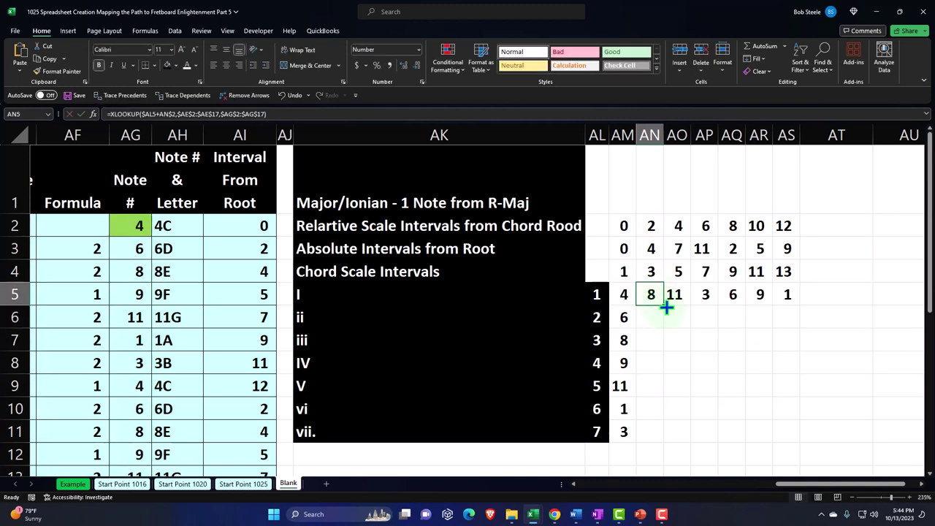
pyautogui.moveTo(667, 307); pyautogui.dragTo(663, 322)
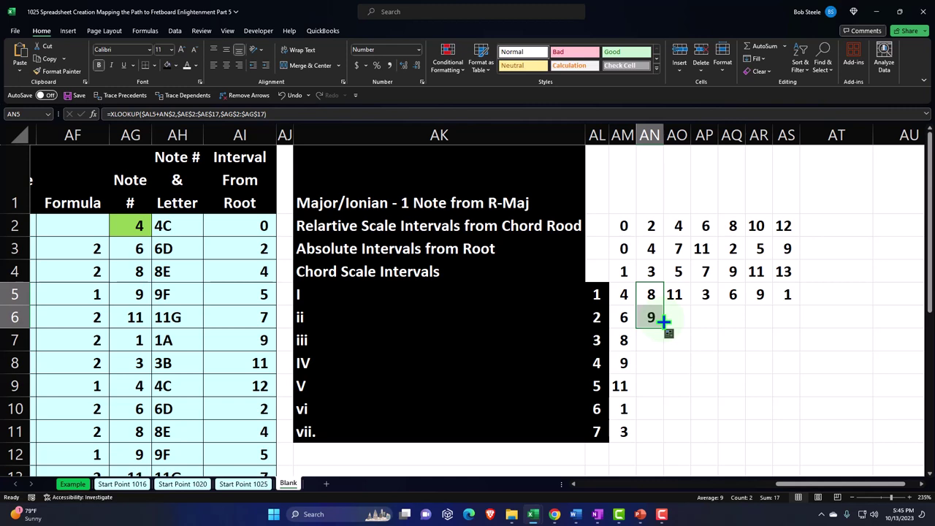
pyautogui.click(649, 317)
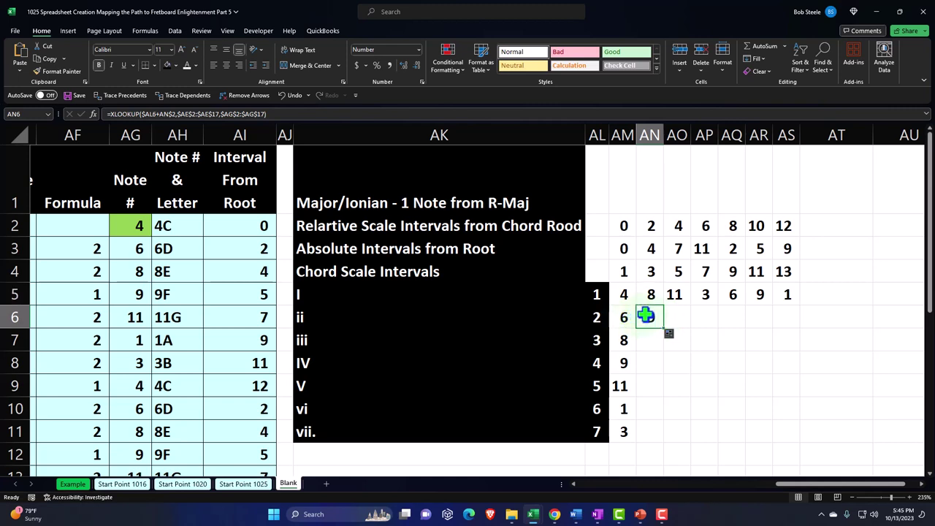
pyautogui.moveTo(665, 328); pyautogui.dragTo(791, 326)
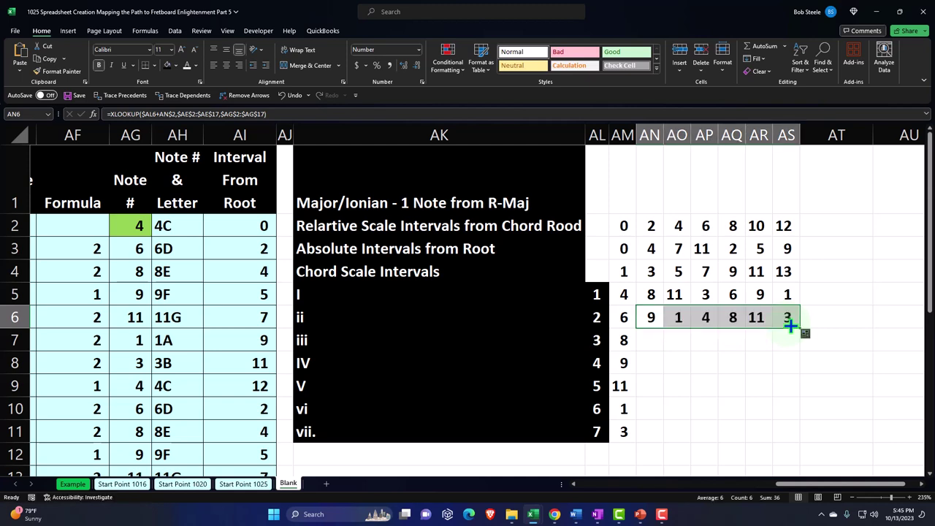
pyautogui.click(165, 264)
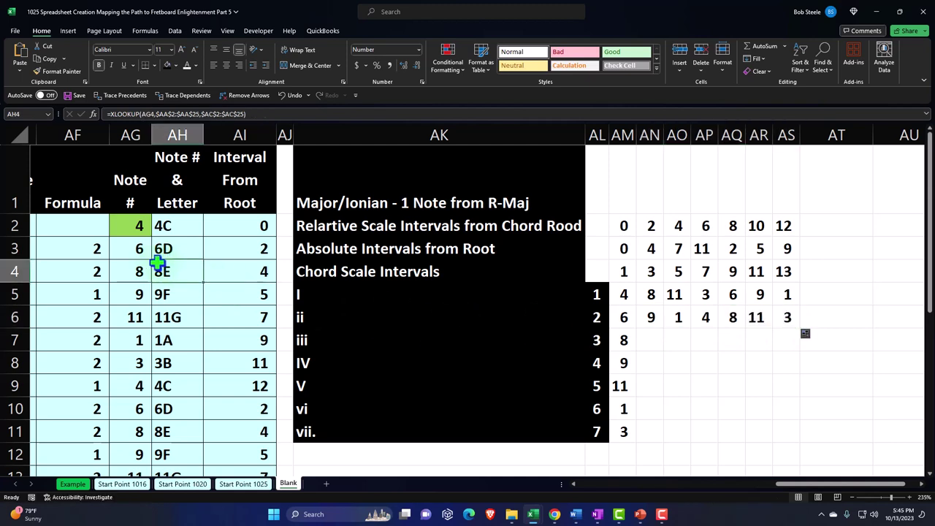
pyautogui.click(133, 245)
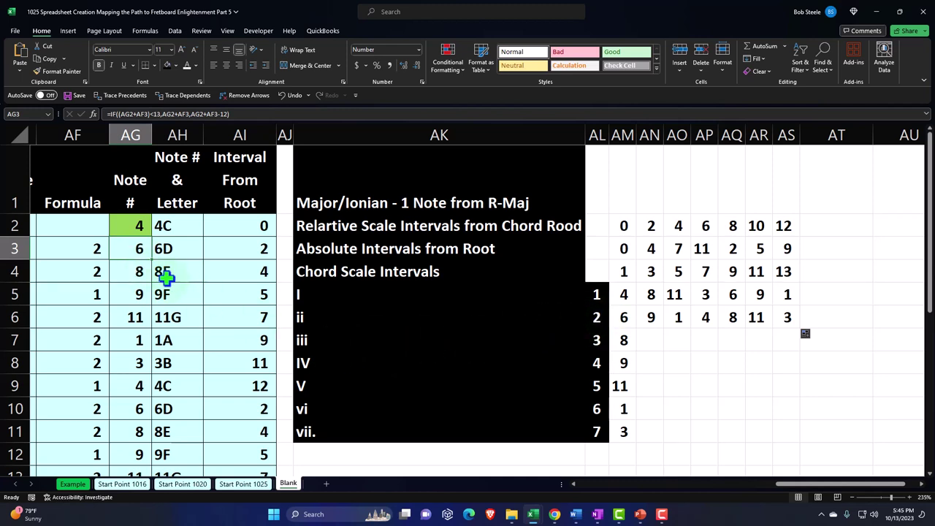
pyautogui.press('Down')
pyautogui.press('Down')
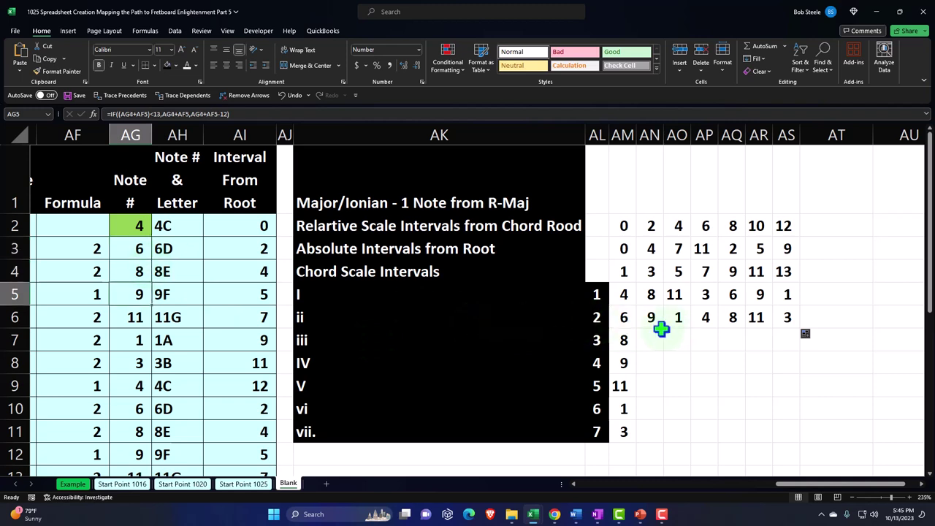
pyautogui.press('Down')
pyautogui.press('Down')
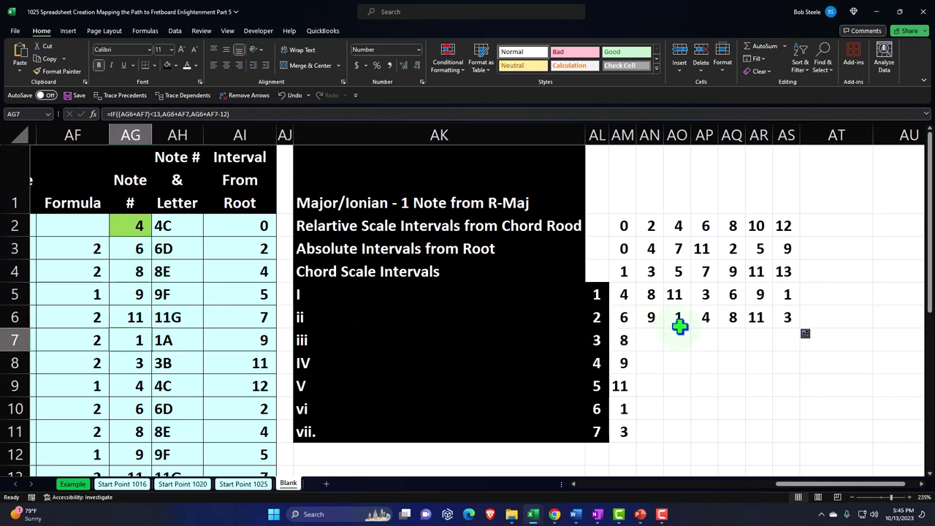
pyautogui.press('Down')
pyautogui.press('Down')
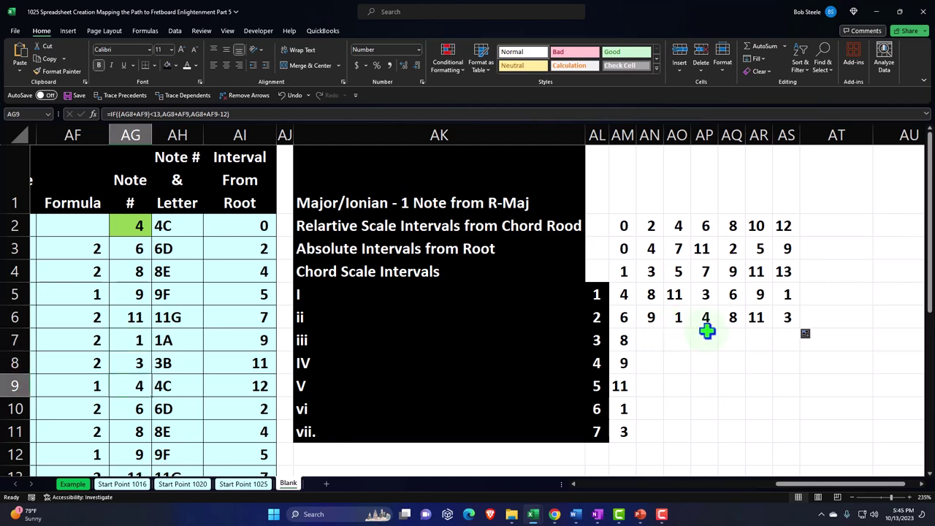
pyautogui.press('Down')
pyautogui.press('Down')
pyautogui.press('Down')
pyautogui.press('Down')
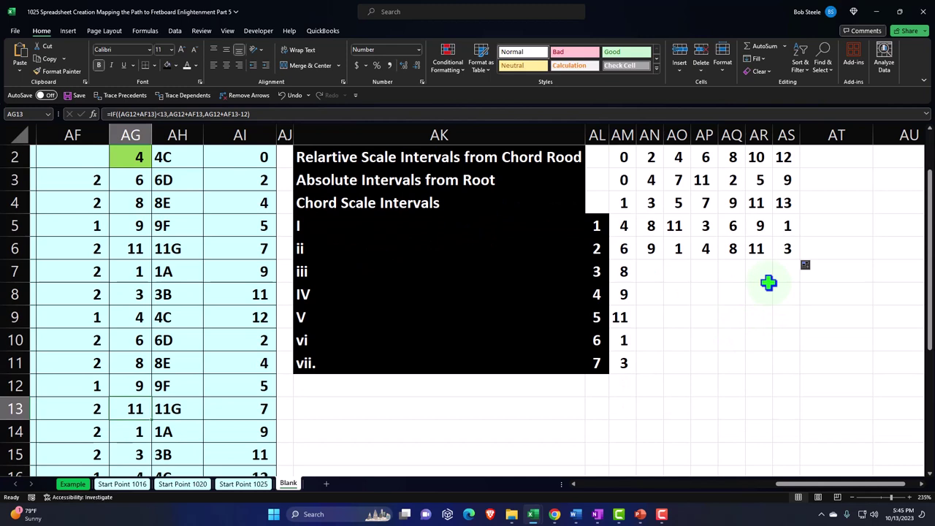
pyautogui.press('Down')
pyautogui.press('Down')
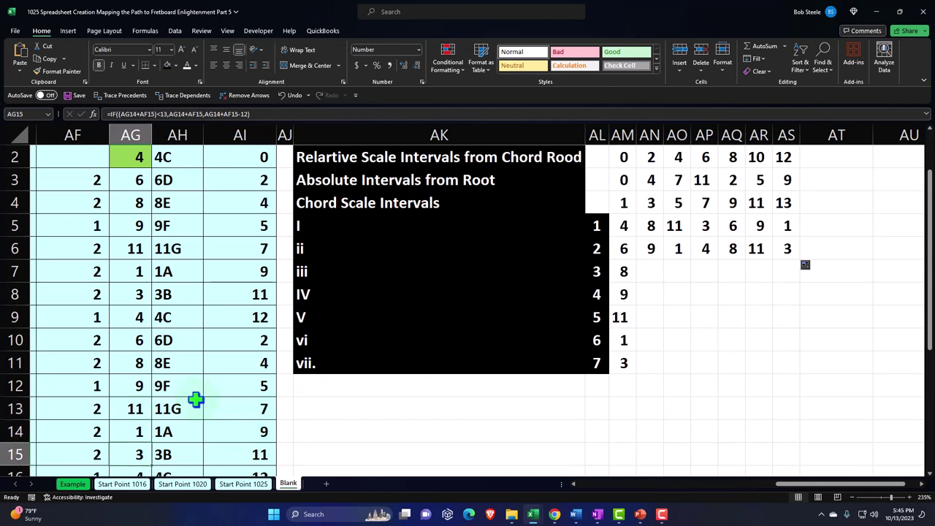
# - Copy the ii row's lookup formula from AN6 down into AN7 for the iii row
pyautogui.moveTo(779, 485); pyautogui.dragTo(766, 489)
pyautogui.scroll(-1, 180, 301)
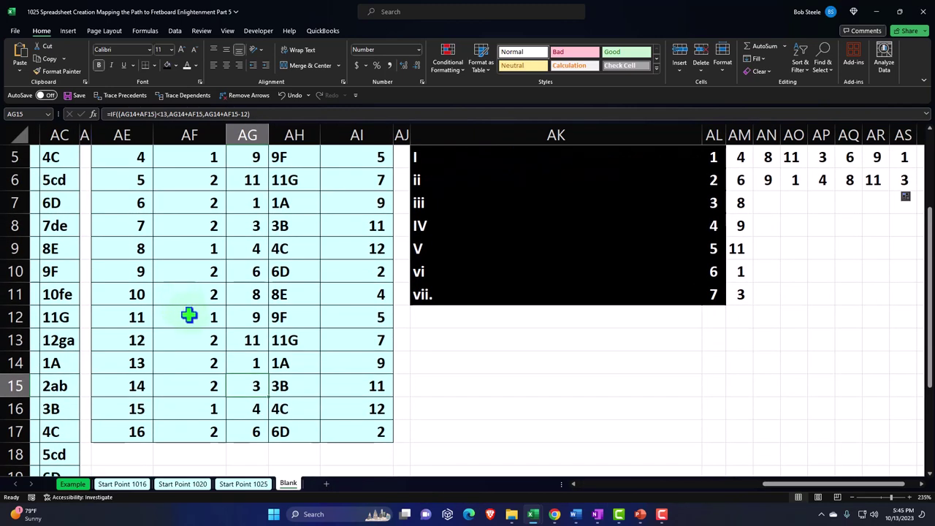
pyautogui.scroll(1, 189, 316)
pyautogui.scroll(1, 188, 317)
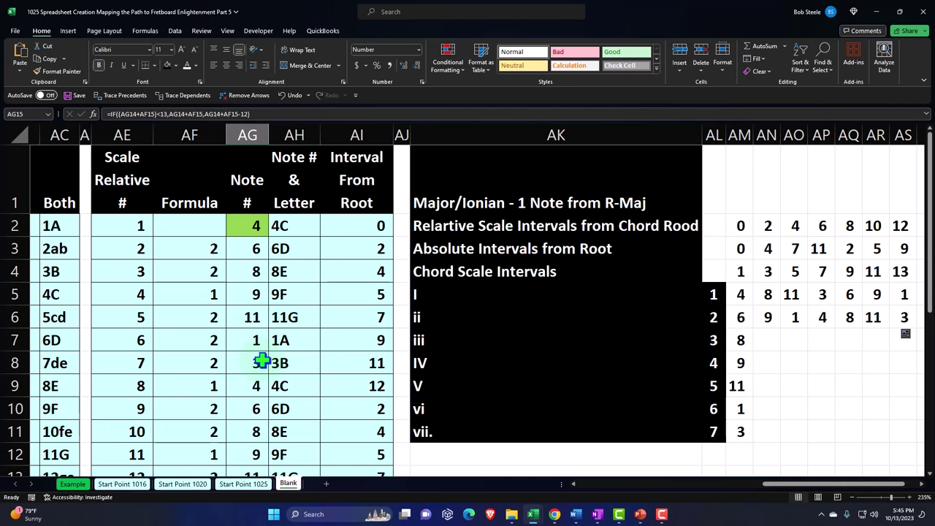
pyautogui.click(797, 345)
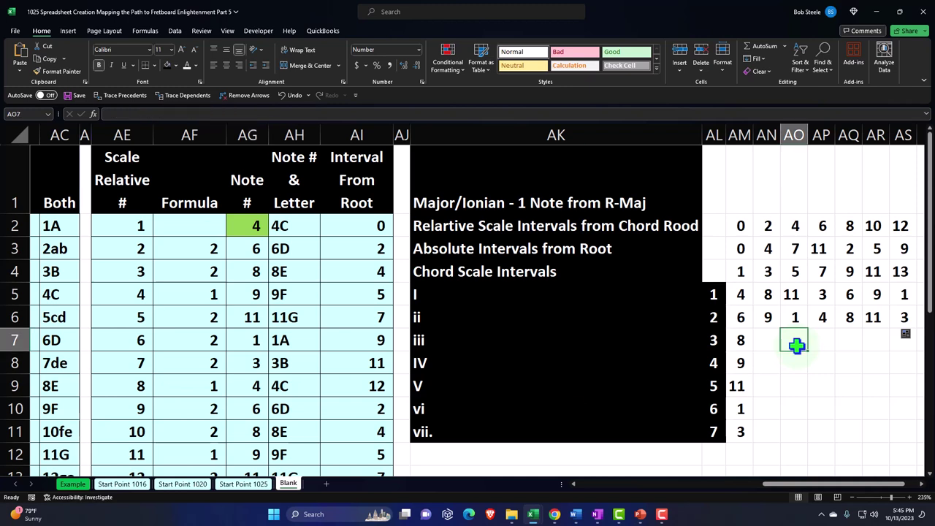
pyautogui.click(769, 317)
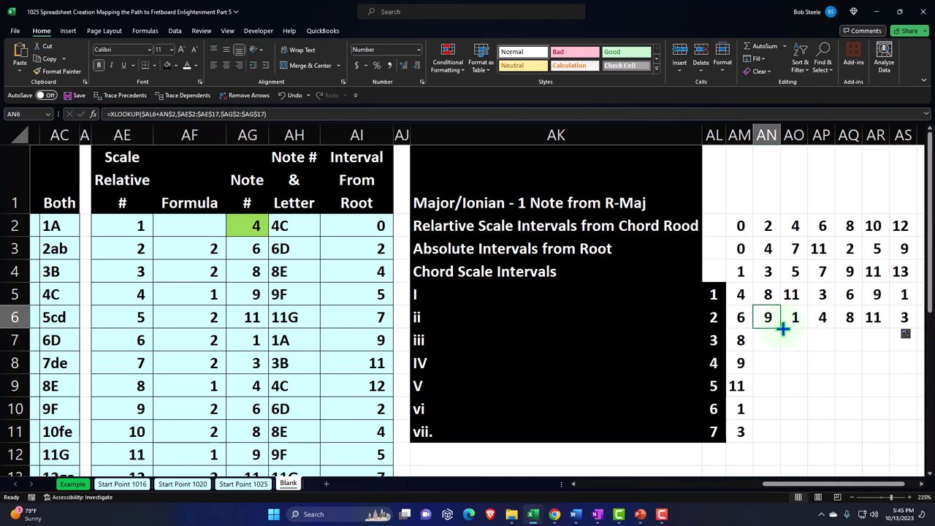
pyautogui.moveTo(781, 345); pyautogui.dragTo(730, 358)
pyautogui.click(771, 342)
pyautogui.click(167, 292)
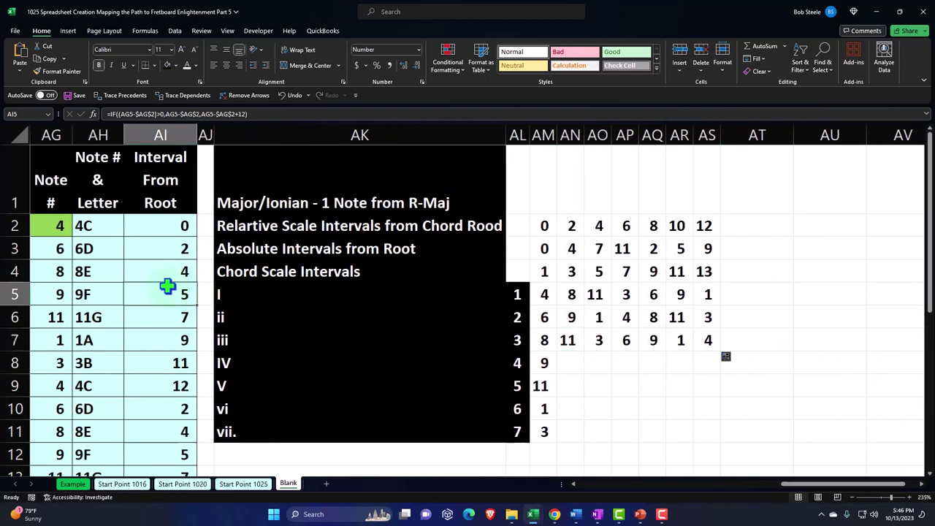
pyautogui.press('Left')
pyautogui.press('Left')
pyautogui.press('Left')
pyautogui.press('Left')
pyautogui.press('Right')
pyautogui.press('Right')
pyautogui.press('Down')
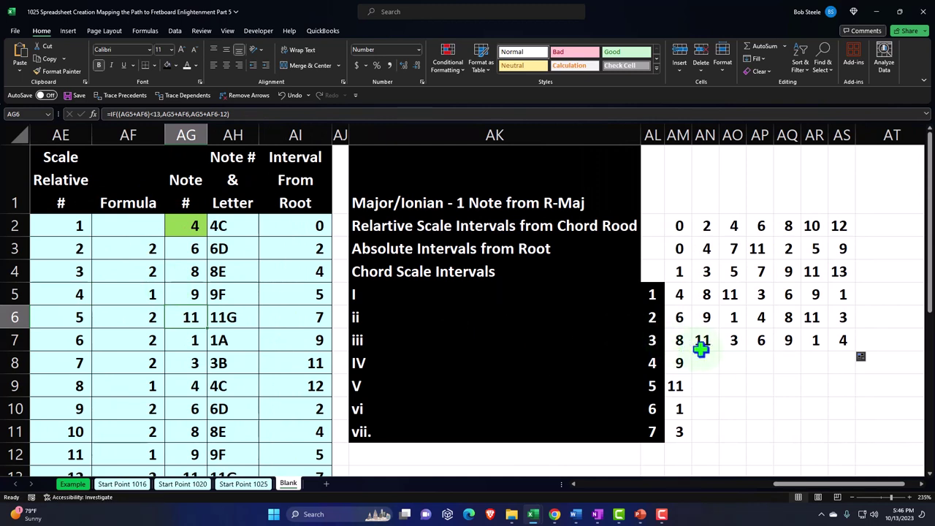
pyautogui.press('Down')
pyautogui.press('Down')
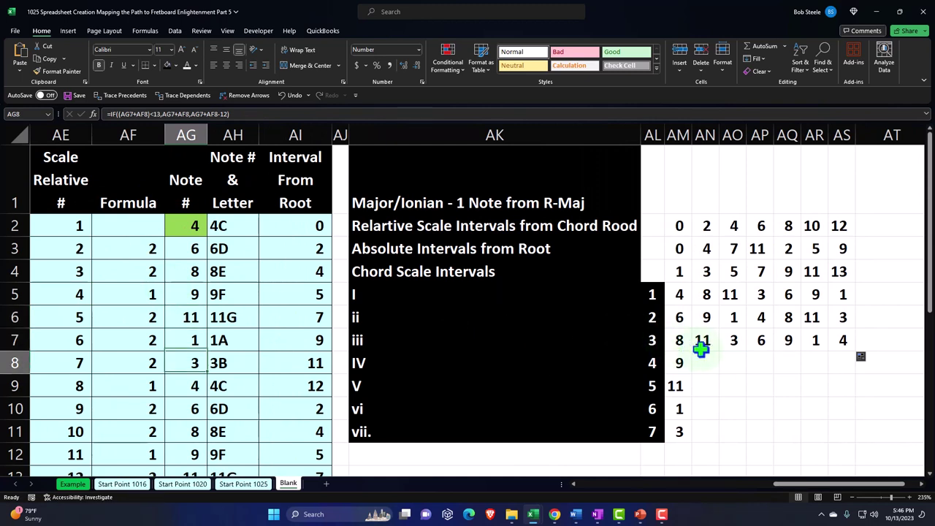
pyautogui.press('Down')
pyautogui.press('Down')
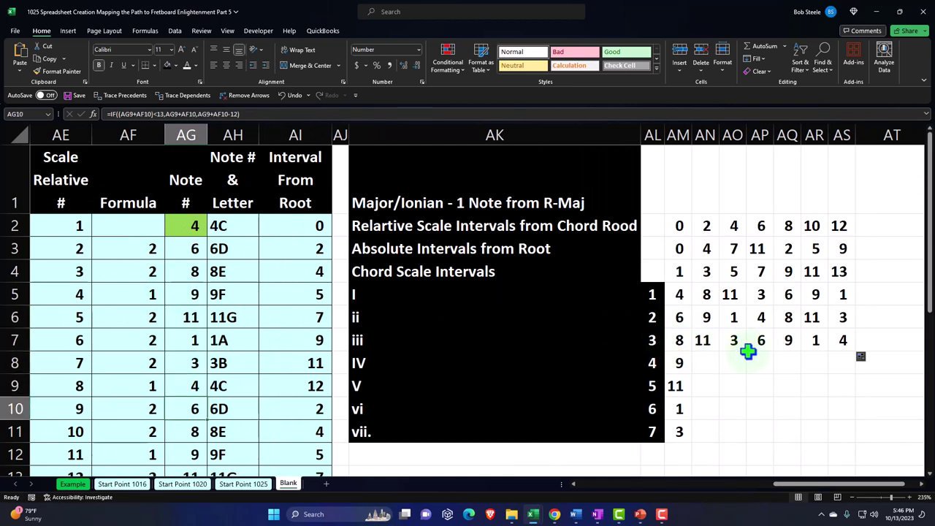
pyautogui.press('Down')
pyautogui.press('Down')
pyautogui.press('Down')
pyautogui.press('Down')
pyautogui.press('Down')
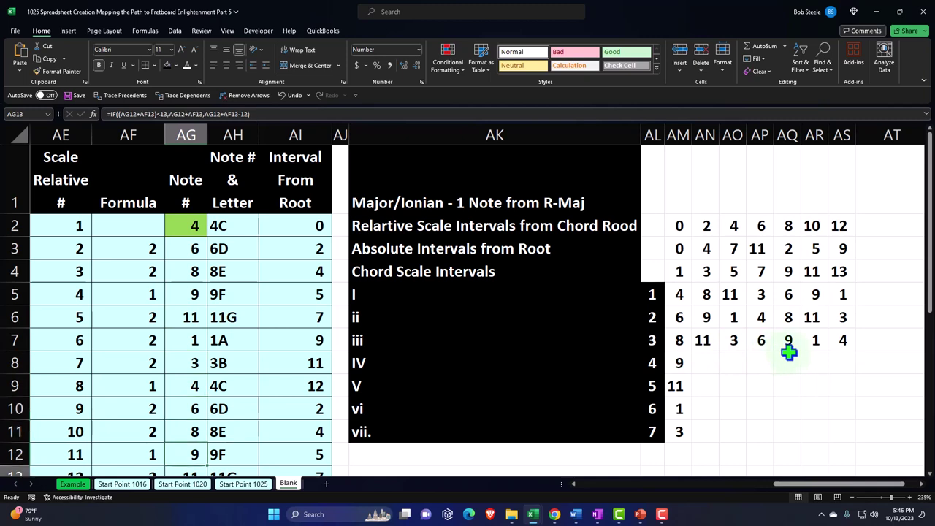
pyautogui.press('Down')
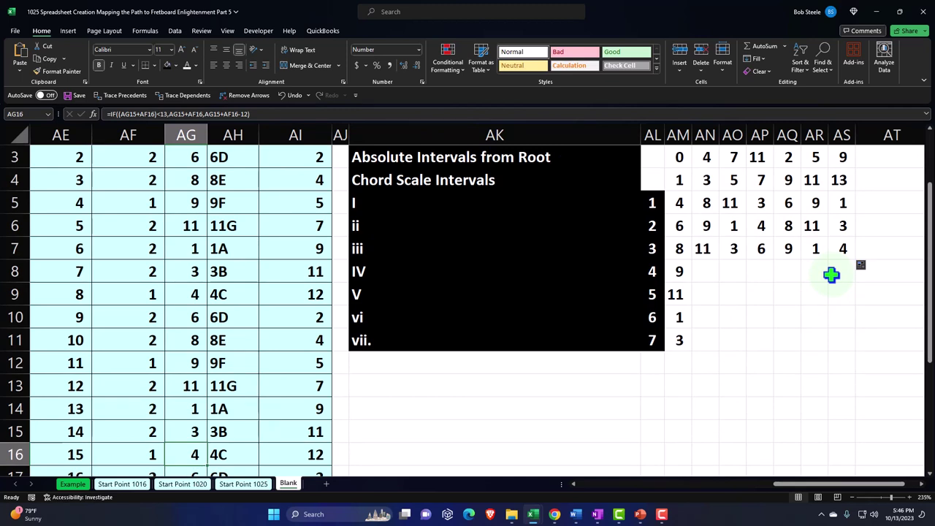
# - Copy the iii row's lookup formula from AN7 down into AN8 and check AM8
pyautogui.click(707, 252)
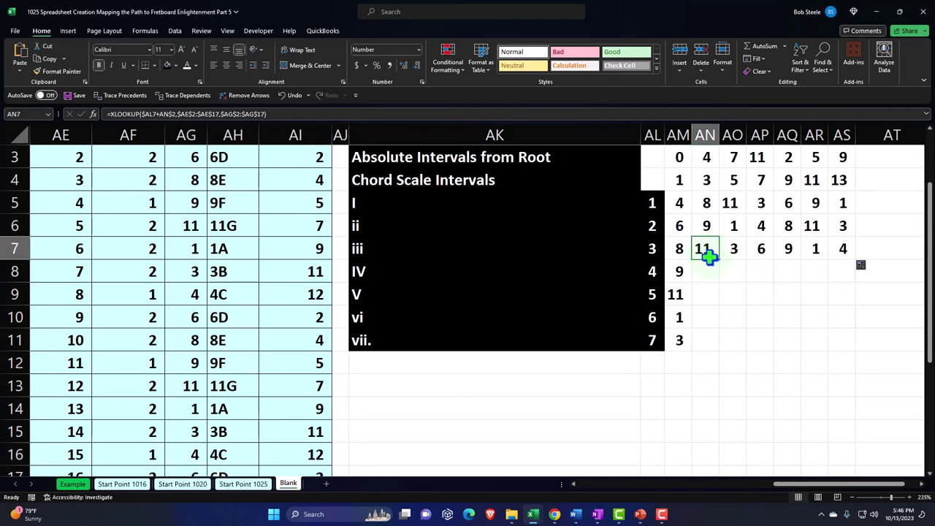
pyautogui.moveTo(722, 261); pyautogui.dragTo(851, 283)
pyautogui.click(713, 271)
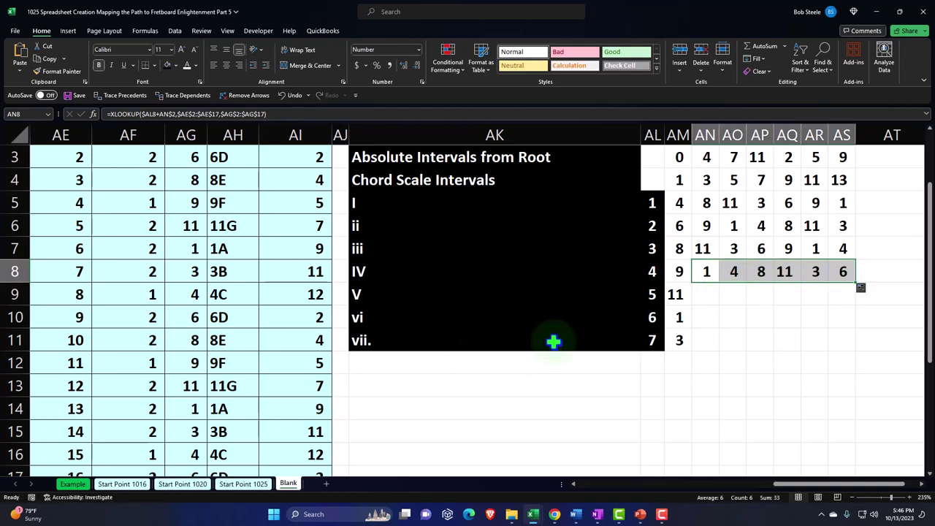
pyautogui.click(680, 272)
# - Review the Note # formulas in column AG from AG5 downward
pyautogui.scroll(3, 219, 293)
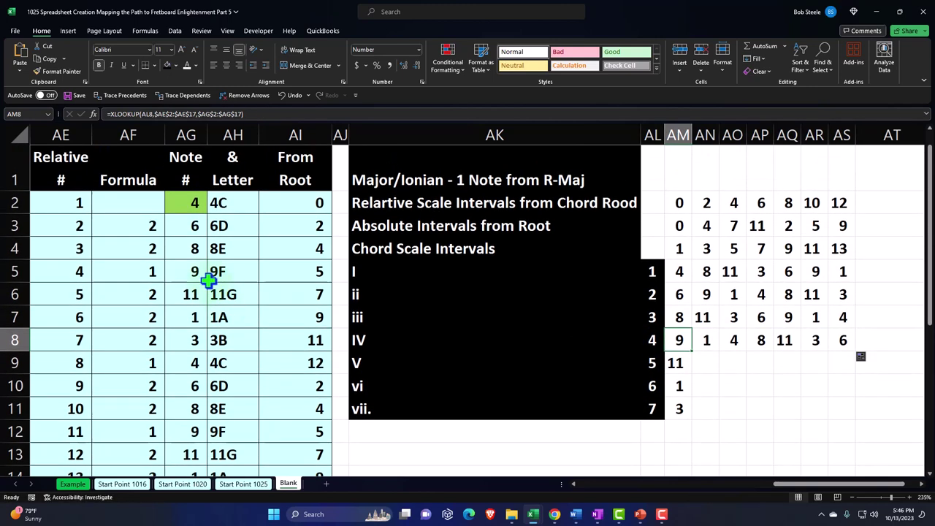
pyautogui.click(206, 272)
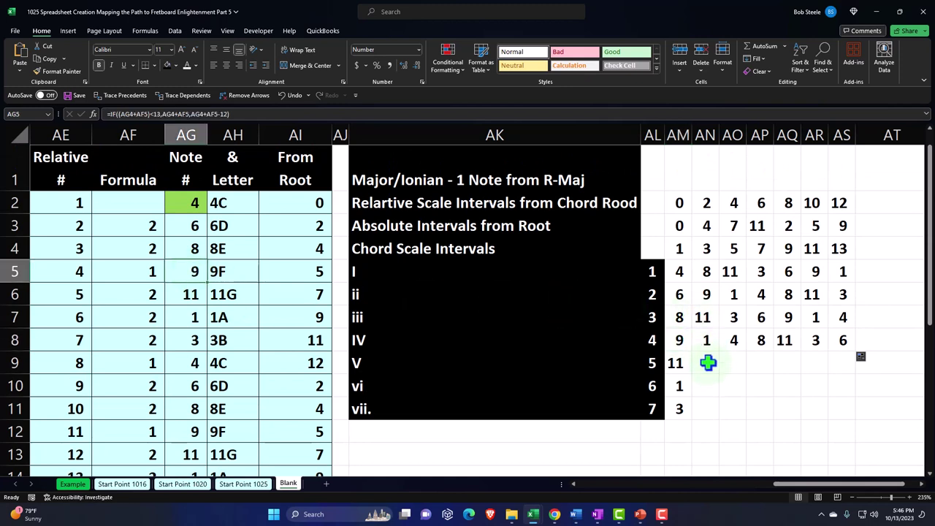
pyautogui.press('Down')
pyautogui.press('Down')
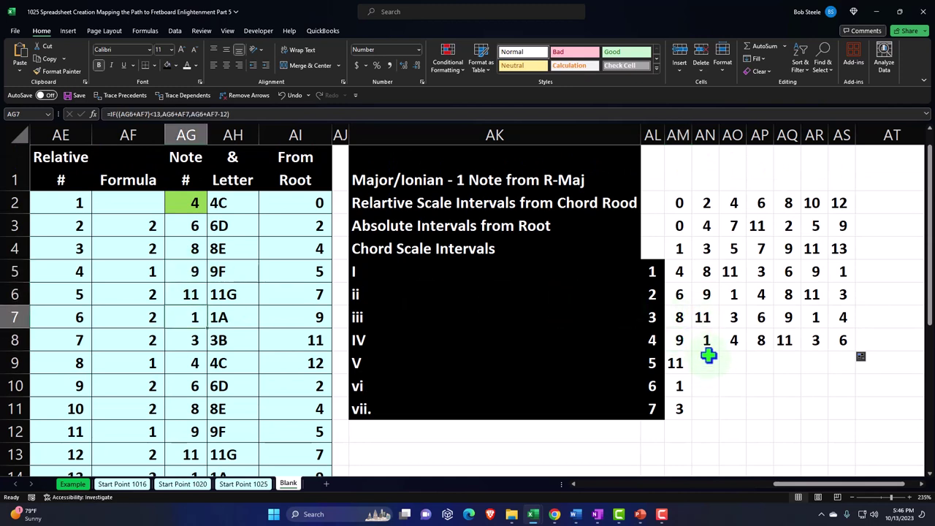
pyautogui.press('Down')
pyautogui.press('Down')
pyautogui.press('Down')
pyautogui.press('Down')
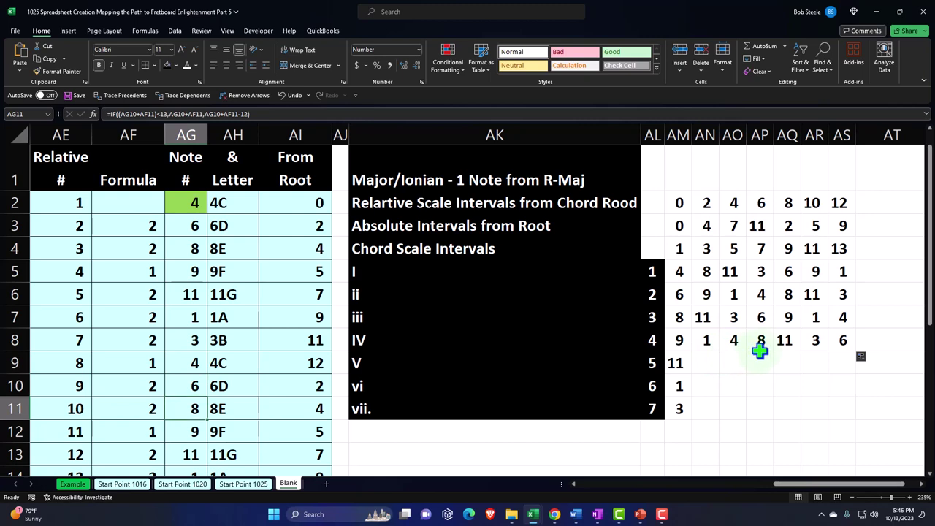
pyautogui.press('Down')
pyautogui.press('Down')
pyautogui.press('Down')
pyautogui.press('Down')
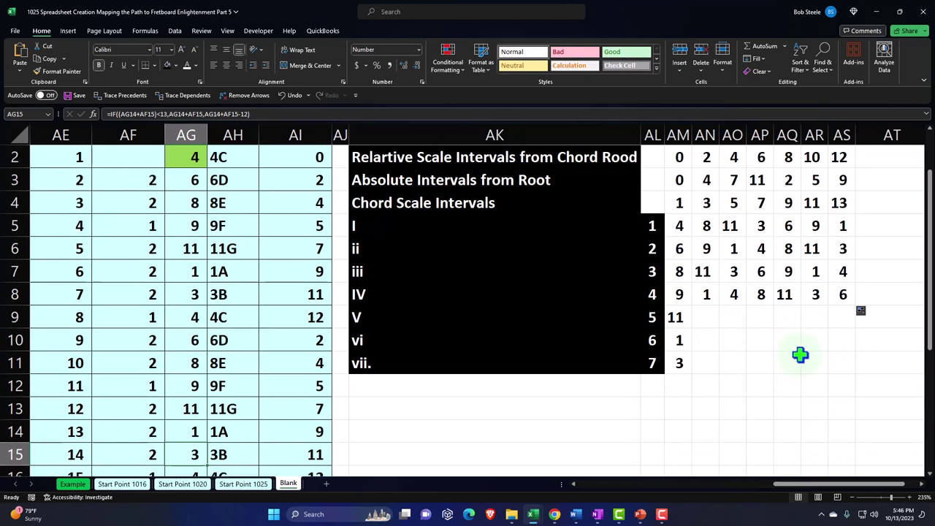
pyautogui.press('Down')
pyautogui.press('Down')
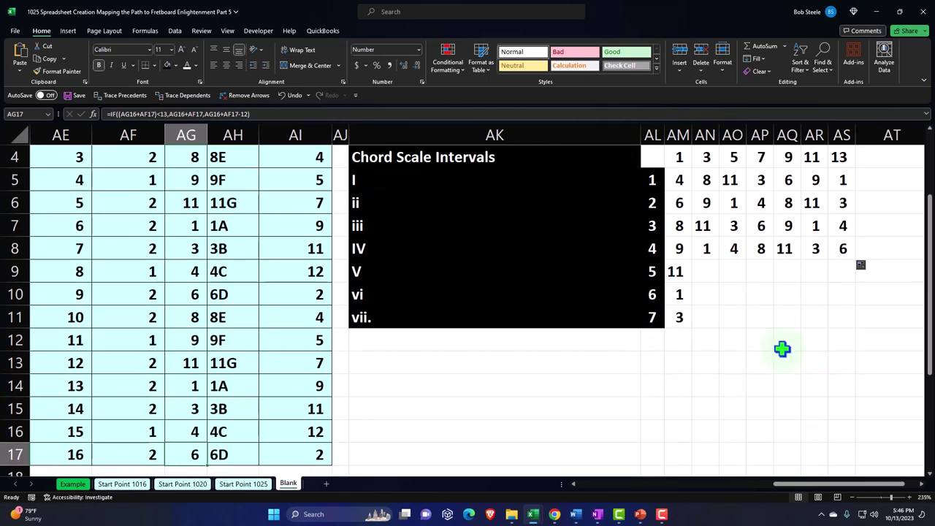
# - Copy the IV row's lookup formula from AN8 down into AN9 for the V row
pyautogui.click(710, 251)
pyautogui.moveTo(720, 261); pyautogui.dragTo(849, 284)
pyautogui.click(713, 278)
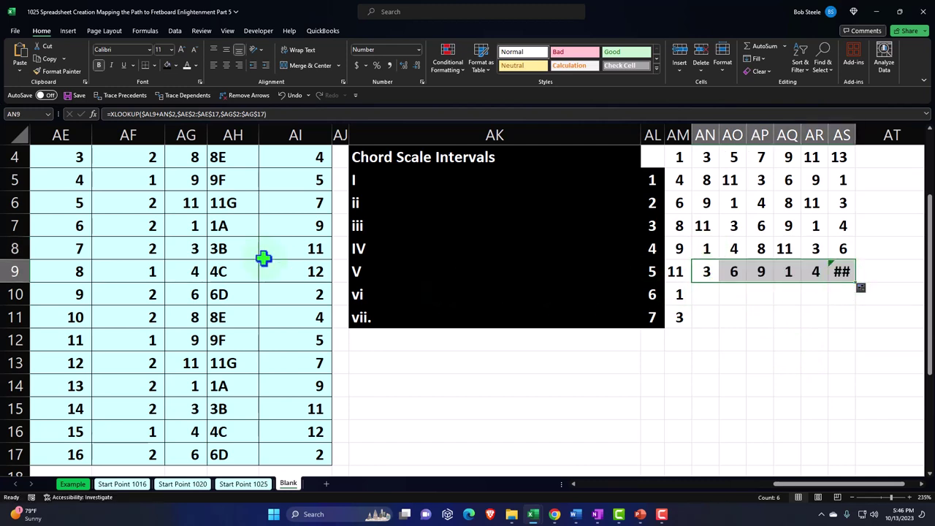
# - Review the Note # formulas in column AG from AG6 downward
pyautogui.click(188, 202)
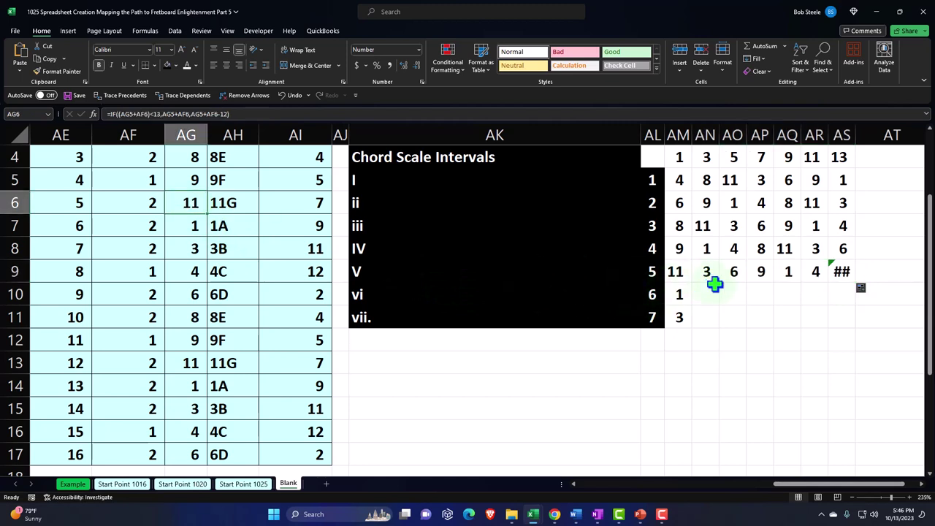
pyautogui.press('Down')
pyautogui.press('Down')
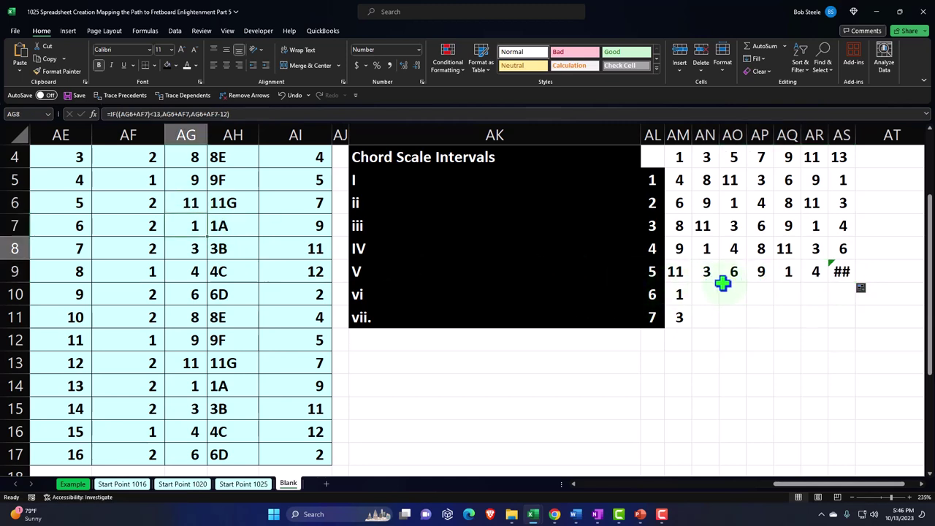
pyautogui.press('Down')
pyautogui.press('Down')
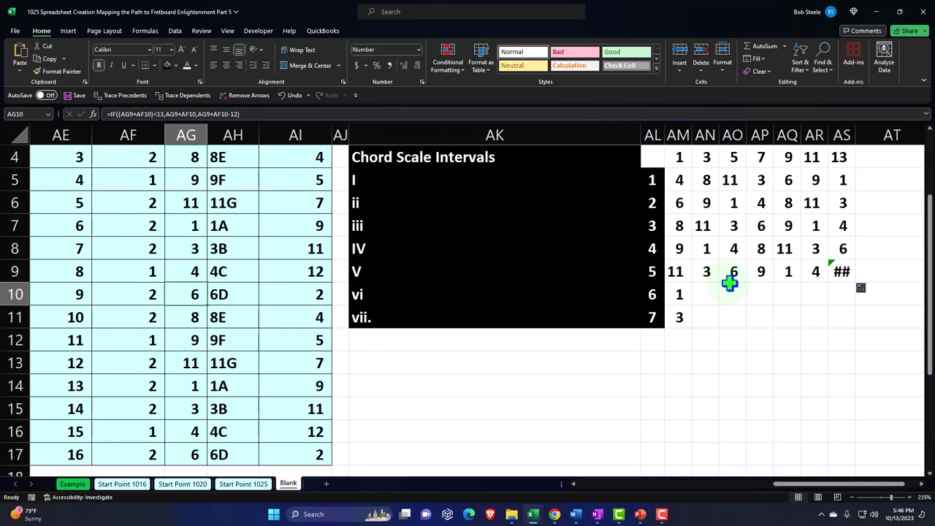
pyautogui.press('Down')
pyautogui.press('Down')
pyautogui.press('Down')
pyautogui.press('Down')
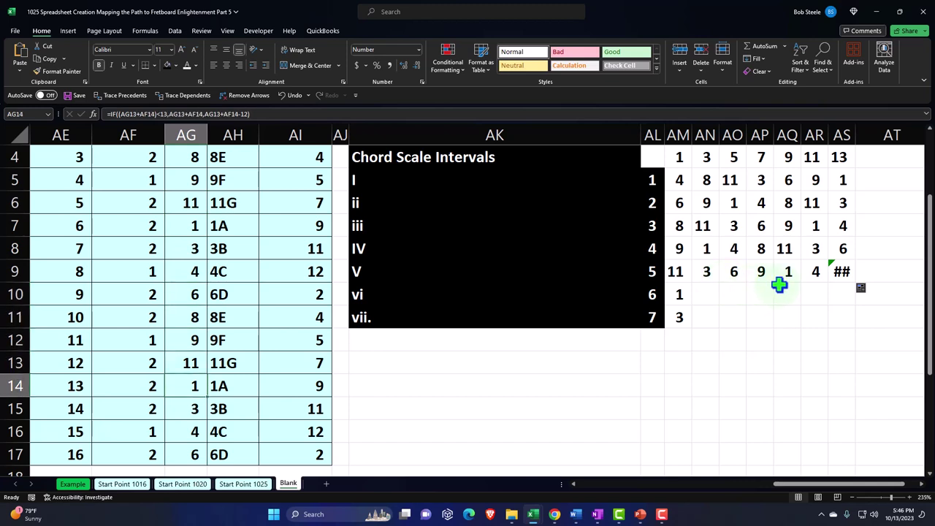
pyautogui.press('Down')
pyautogui.press('Down')
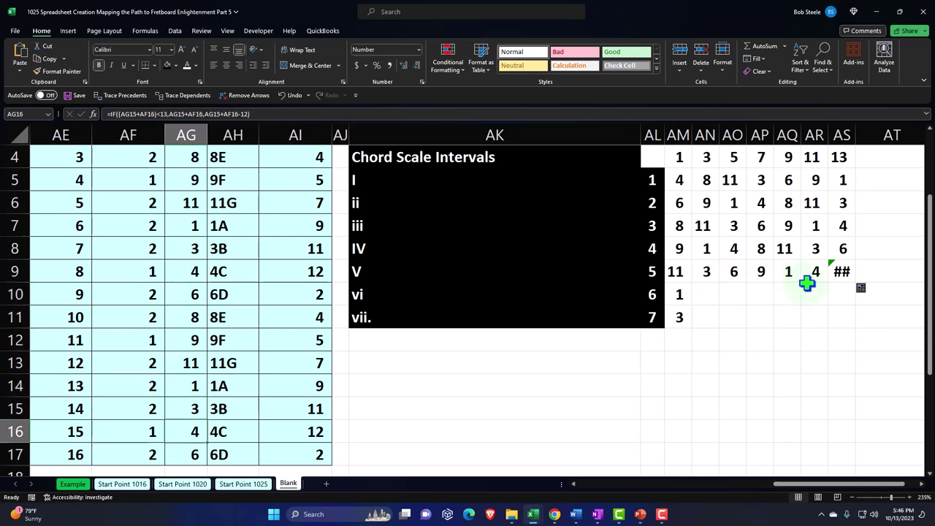
pyautogui.press('Down')
pyautogui.press('Down')
# - Auto-fill the note table's last two rows (AE16:AI17) down to row 25, continuing numbering to 24
pyautogui.scroll(-1, 342, 403)
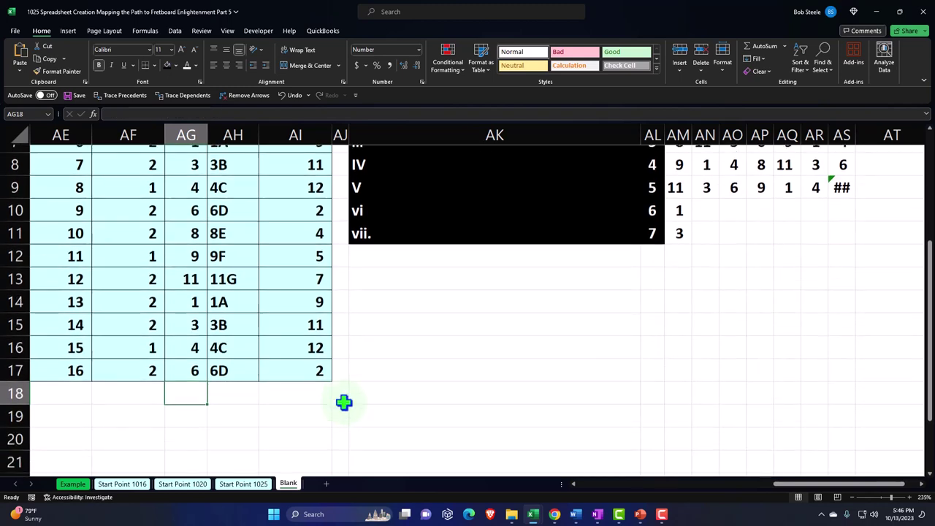
pyautogui.hscroll(-2, 572, 478)
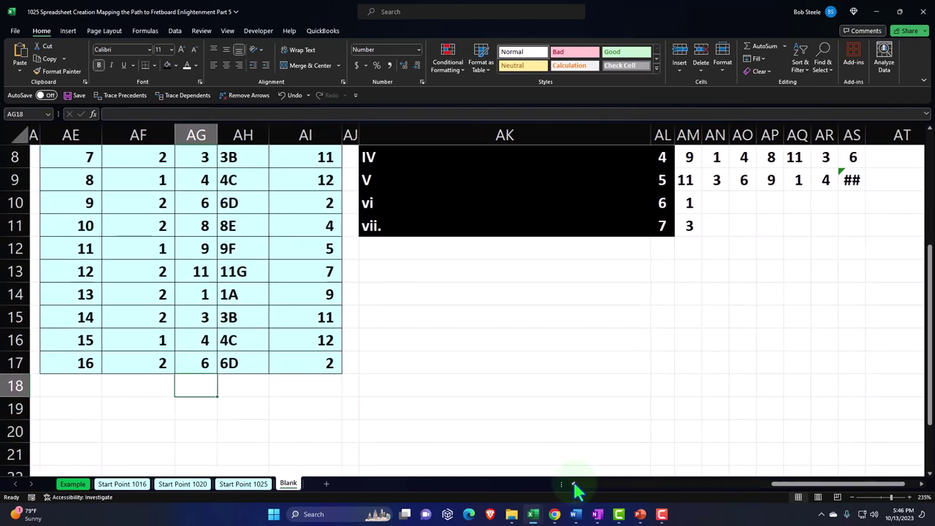
pyautogui.moveTo(125, 341); pyautogui.dragTo(332, 358)
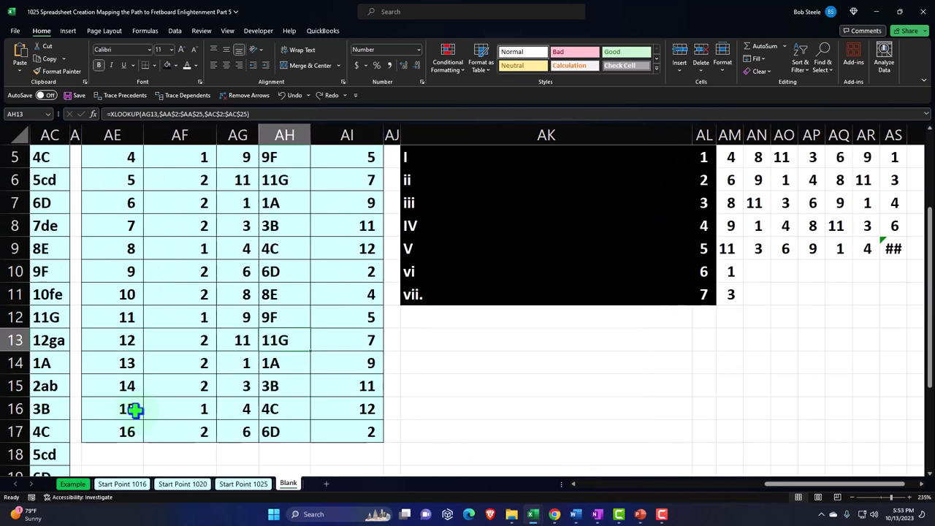
pyautogui.moveTo(132, 412); pyautogui.dragTo(334, 427)
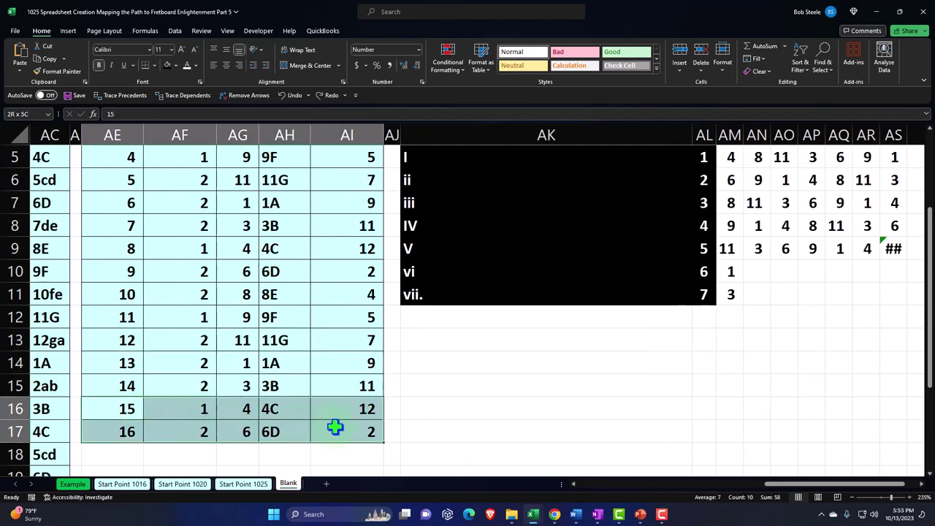
pyautogui.scroll(-2, 335, 428)
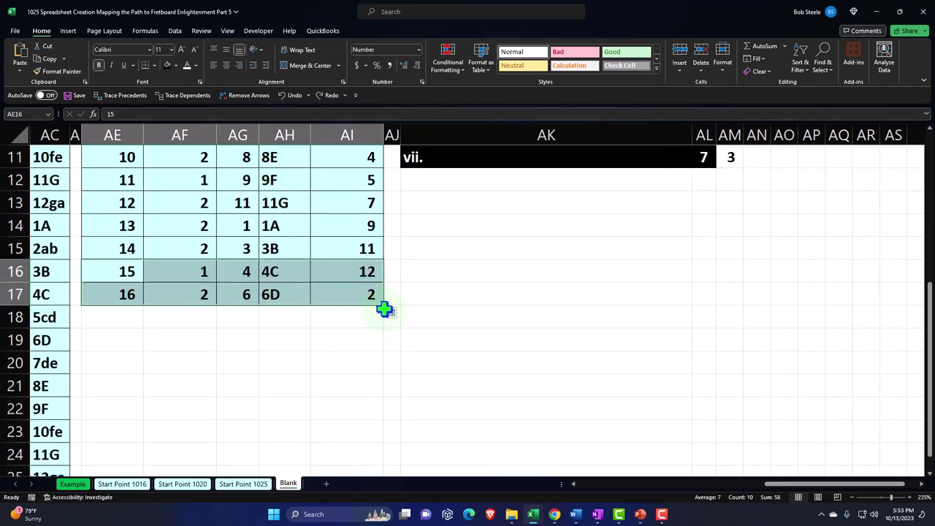
pyautogui.moveTo(386, 307); pyautogui.dragTo(382, 437)
pyautogui.scroll(-1, 374, 394)
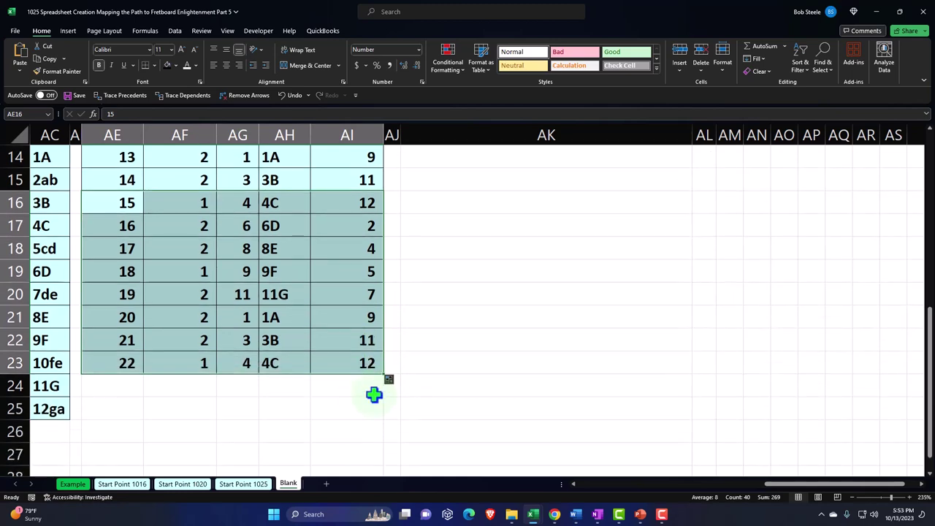
pyautogui.moveTo(386, 378); pyautogui.dragTo(379, 411)
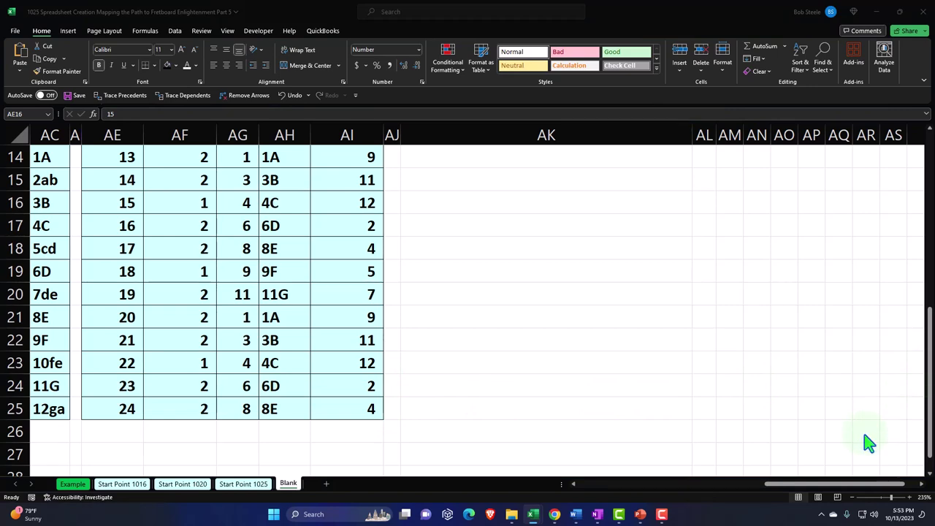
pyautogui.click(618, 365)
# - Extend AN5's XLOOKUP lookup and return ranges in columns AE and AG to row 25
pyautogui.scroll(5, 631, 372)
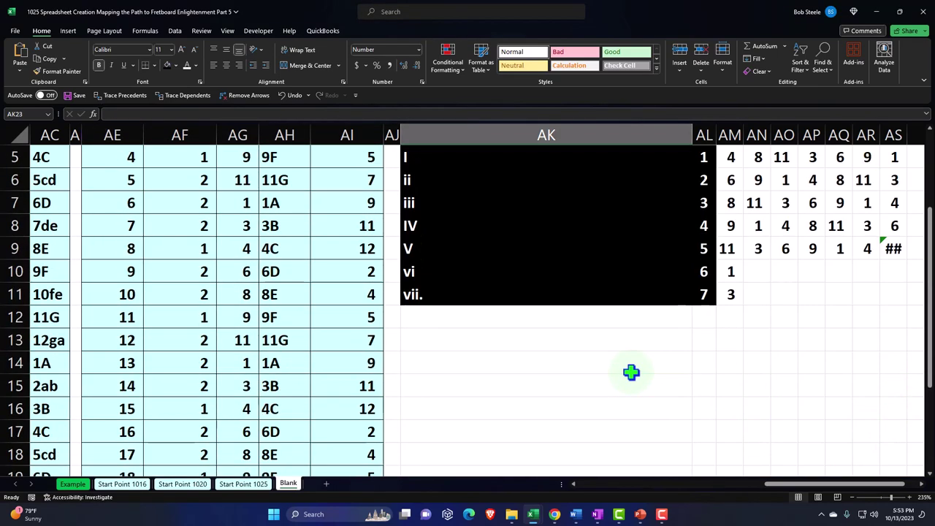
pyautogui.click(730, 293)
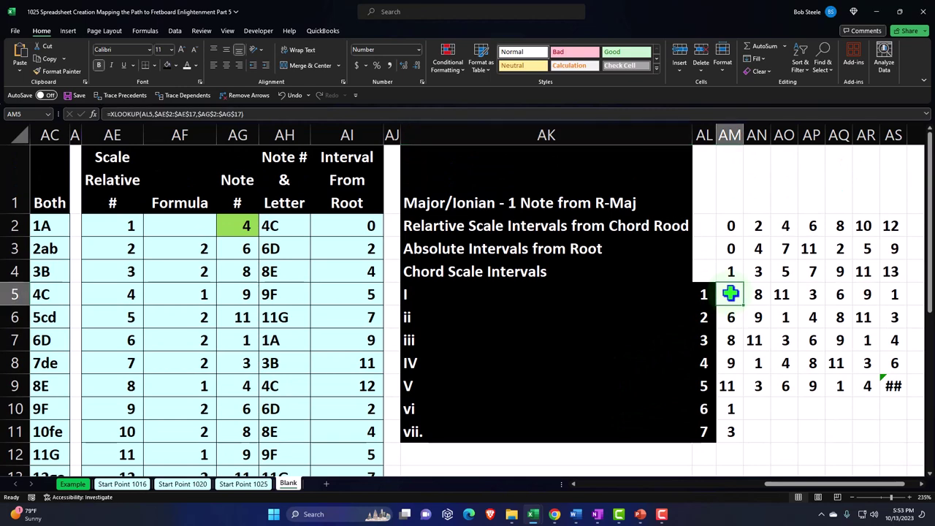
pyautogui.press('F2')
pyautogui.press('Return')
pyautogui.click(730, 293)
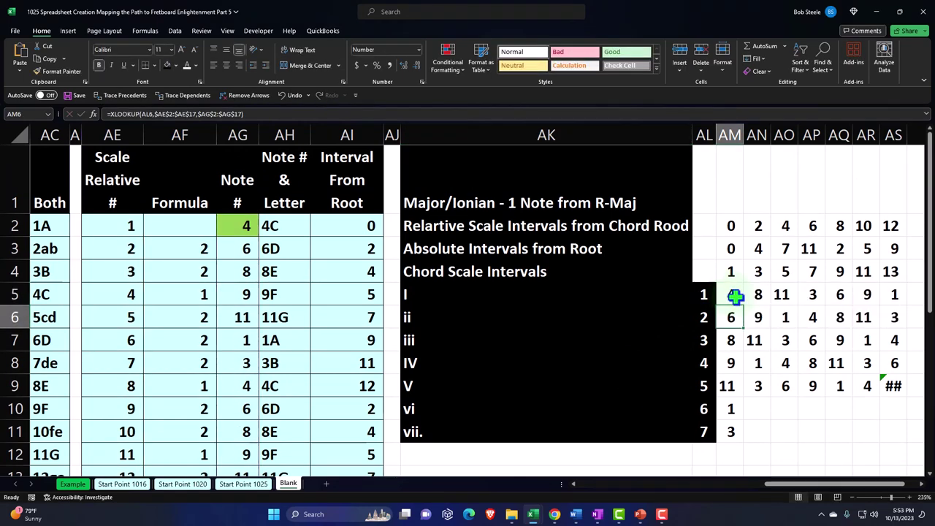
pyautogui.doubleClick(756, 293)
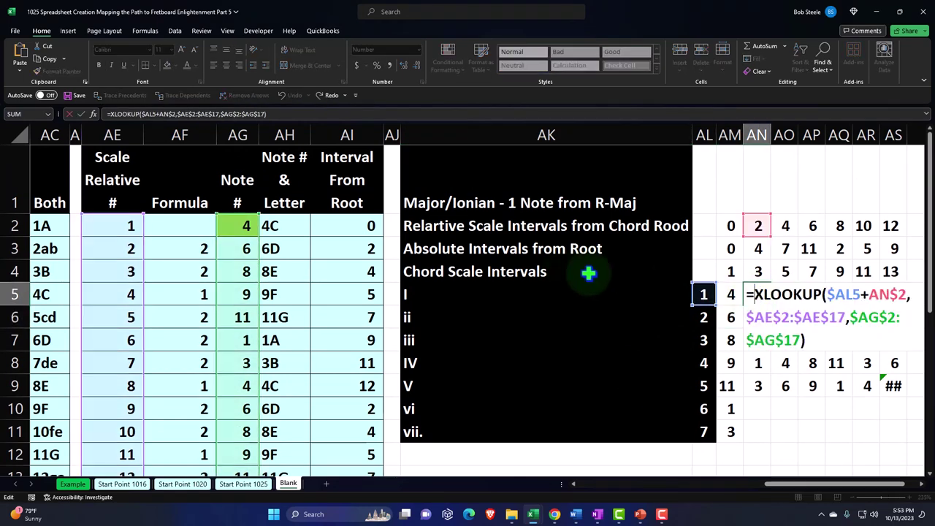
pyautogui.scroll(-5, 140, 261)
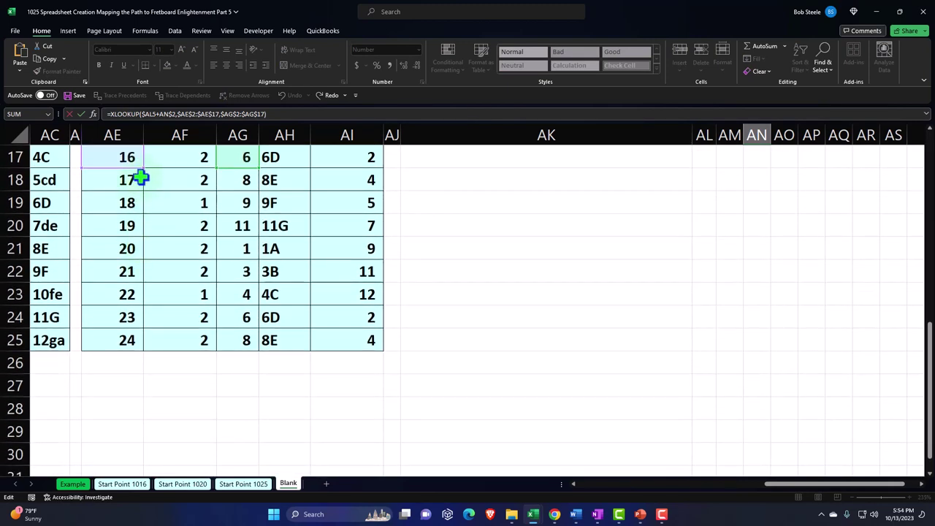
pyautogui.moveTo(143, 167); pyautogui.dragTo(129, 338)
pyautogui.moveTo(259, 169); pyautogui.dragTo(259, 351)
pyautogui.scroll(5, 547, 313)
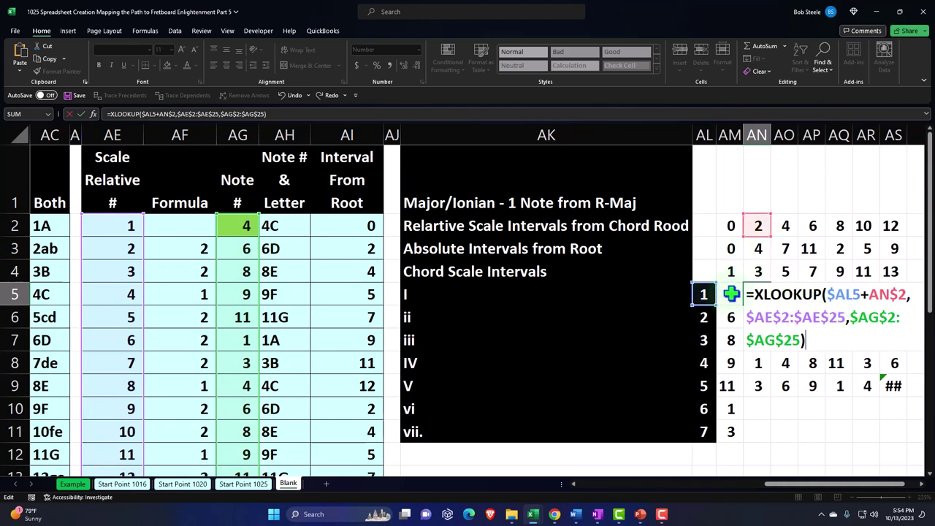
pyautogui.hotkey('ctrl', 'Return')
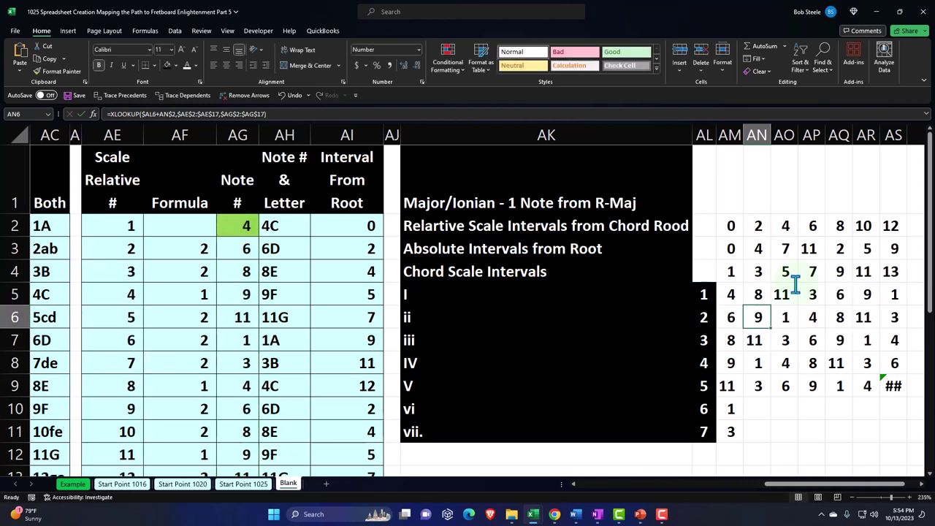
# - Fill the AM5 formula across and down to AS11, completing rows I through vii
pyautogui.click(730, 305)
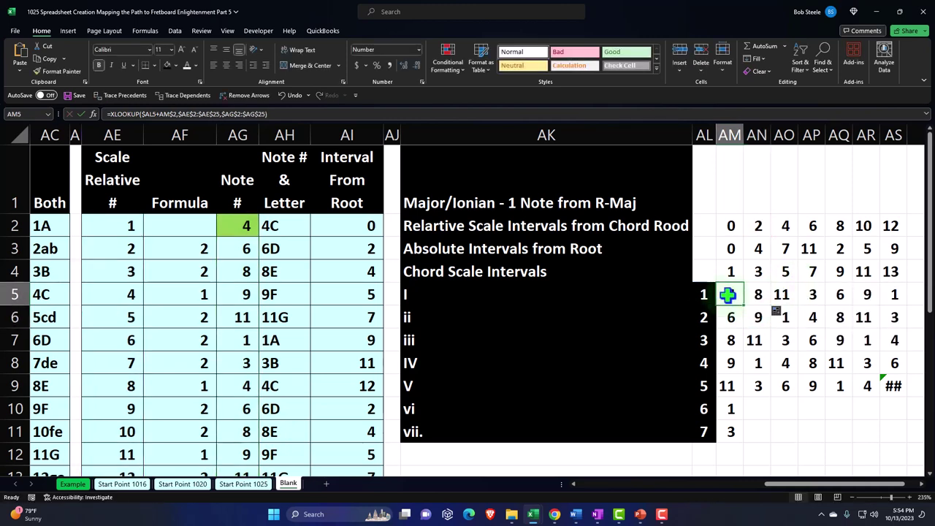
pyautogui.doubleClick(728, 299)
pyautogui.press('Escape')
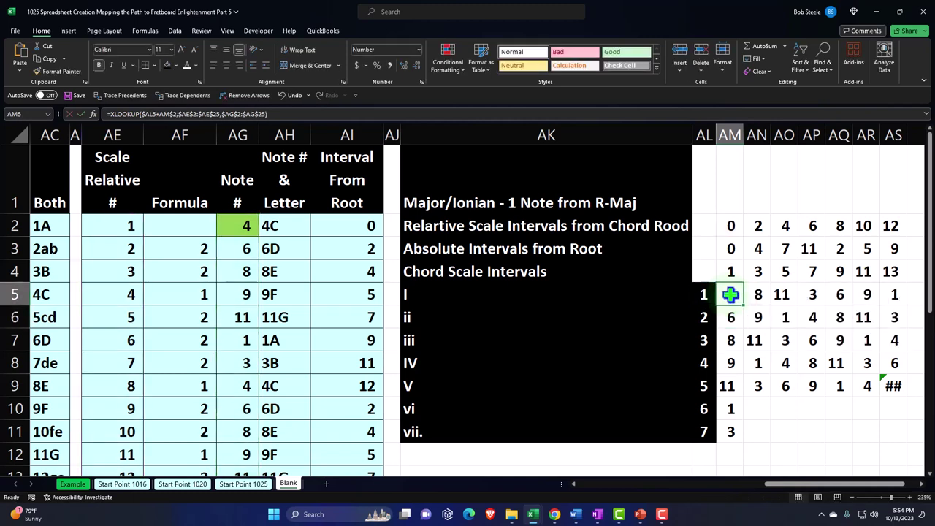
pyautogui.moveTo(747, 308); pyautogui.dragTo(904, 439)
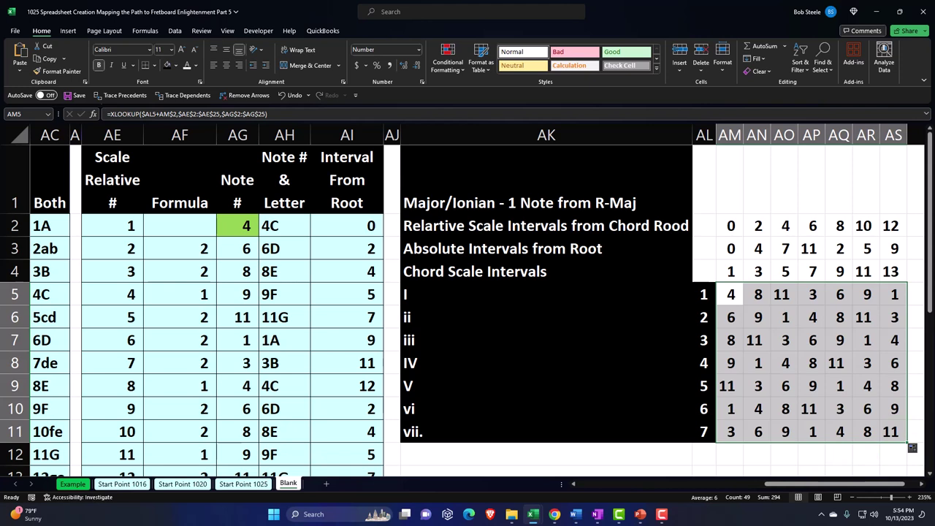
pyautogui.click(808, 315)
# - Give AL2:AS4 black fill with white font, and fill AL1:AS1 black
pyautogui.moveTo(708, 225); pyautogui.dragTo(889, 264)
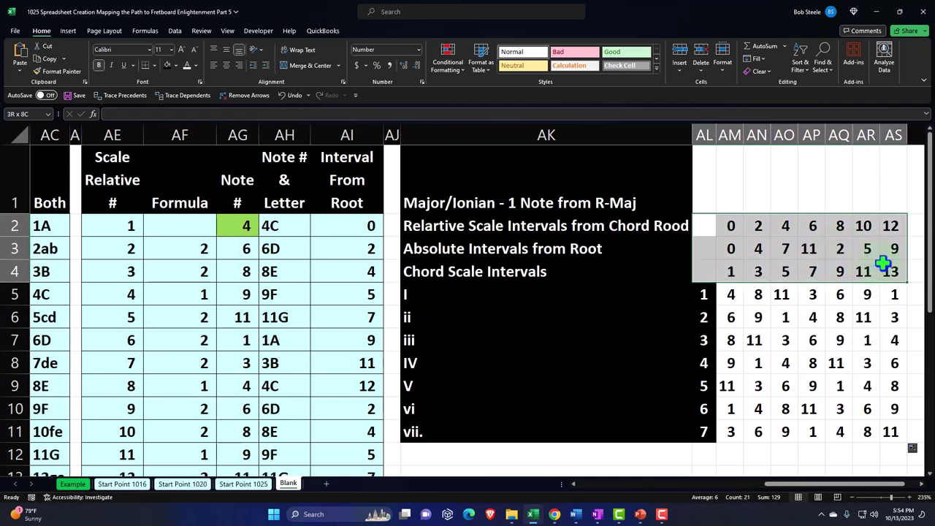
pyautogui.click(168, 66)
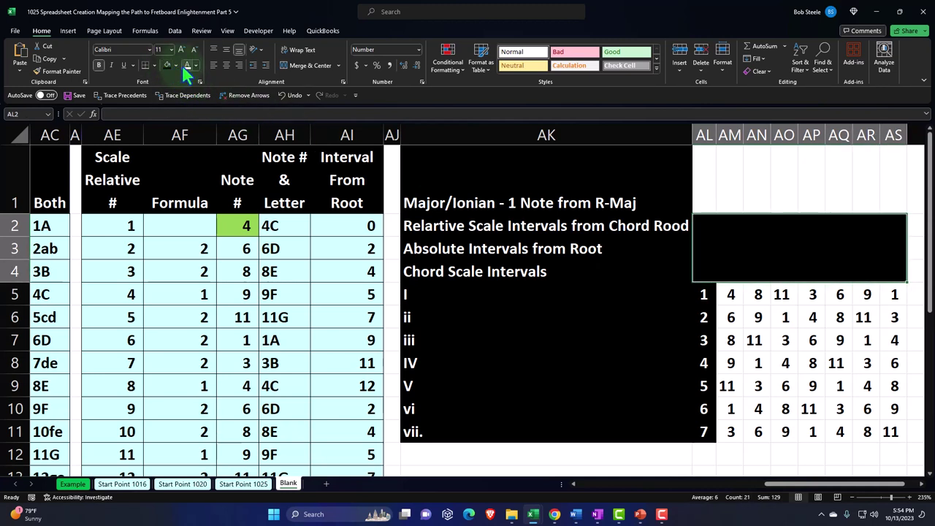
pyautogui.click(186, 65)
pyautogui.moveTo(703, 175); pyautogui.dragTo(887, 176)
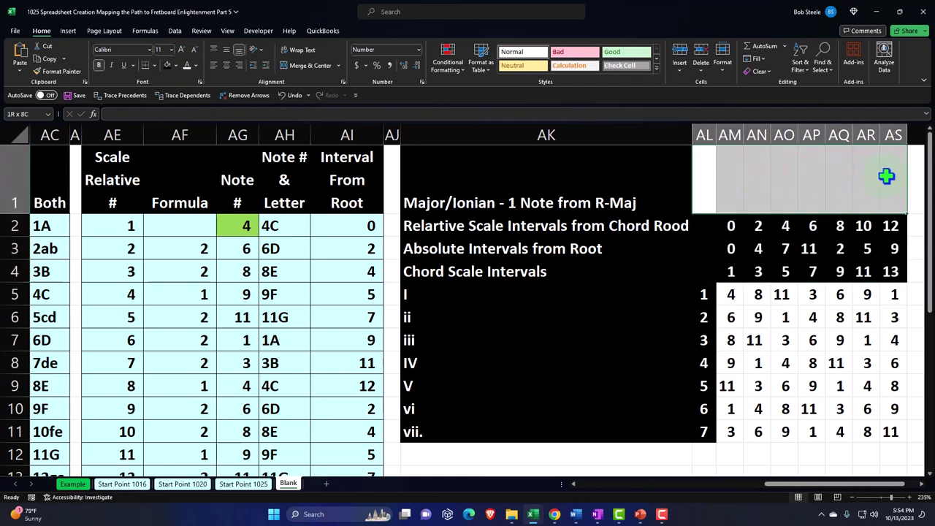
pyautogui.click(166, 65)
# - Apply All Borders to the AM5:AS11 chord grid
pyautogui.moveTo(732, 294); pyautogui.dragTo(885, 430)
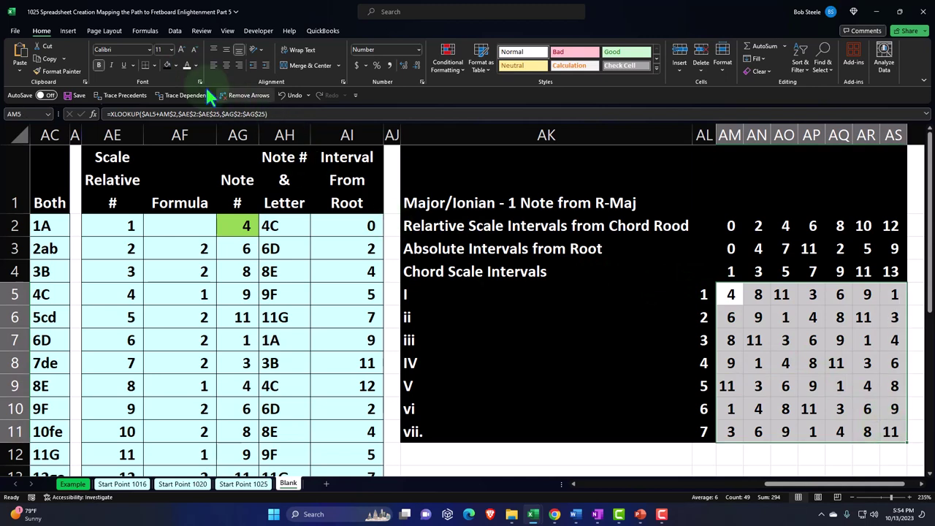
pyautogui.click(154, 66)
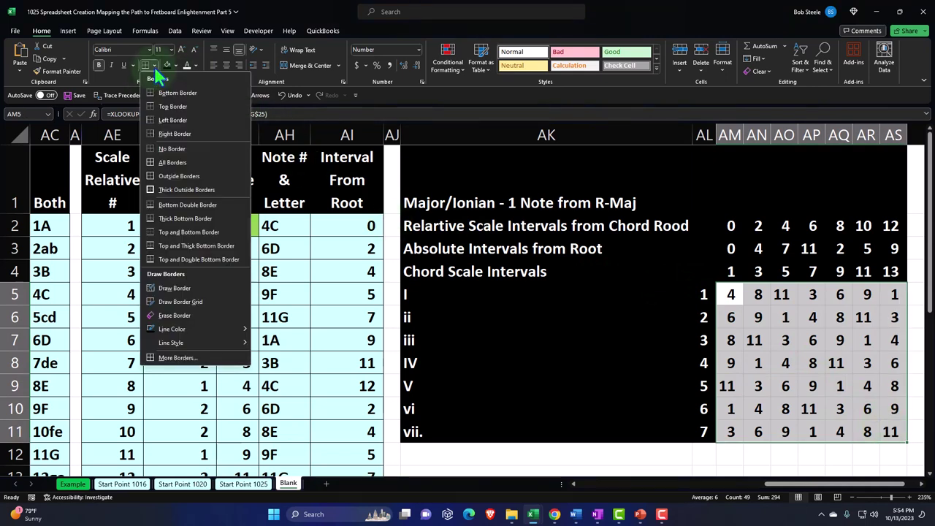
pyautogui.click(173, 162)
pyautogui.click(588, 313)
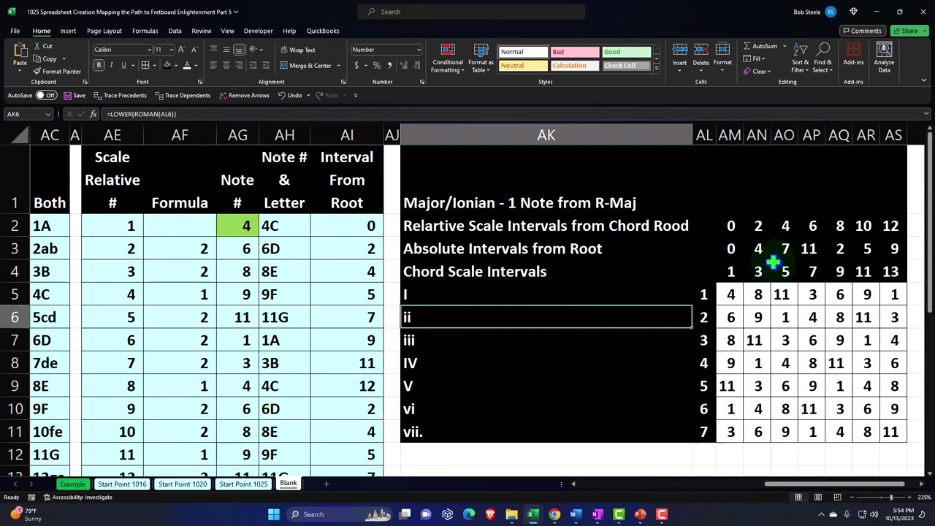
pyautogui.click(73, 484)
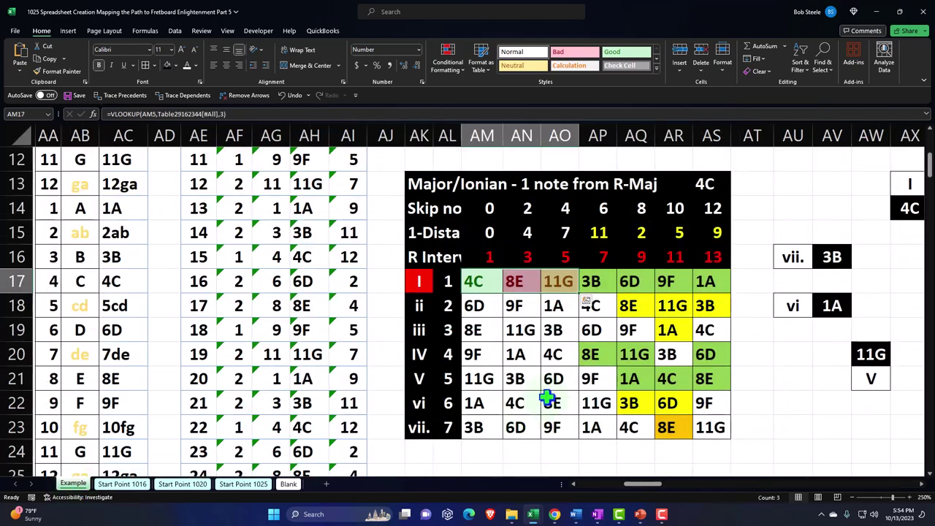
pyautogui.scroll(-3, 548, 399)
pyautogui.scroll(4, 548, 399)
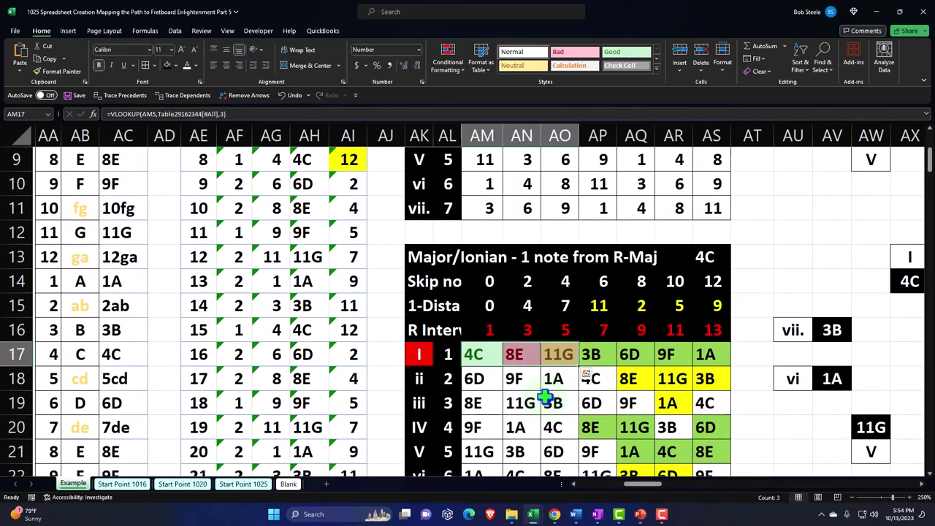
pyautogui.scroll(-1, 548, 398)
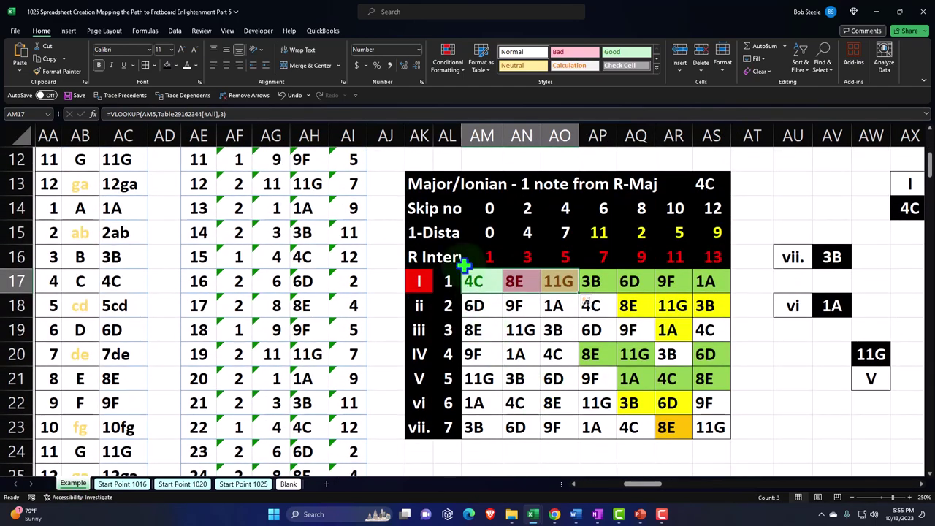
pyautogui.moveTo(427, 187); pyautogui.dragTo(695, 424)
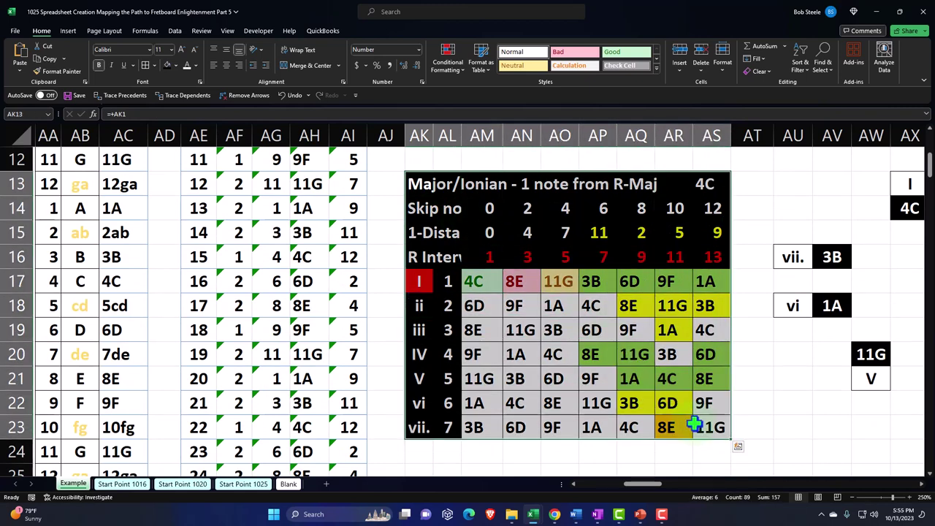
pyautogui.click(292, 485)
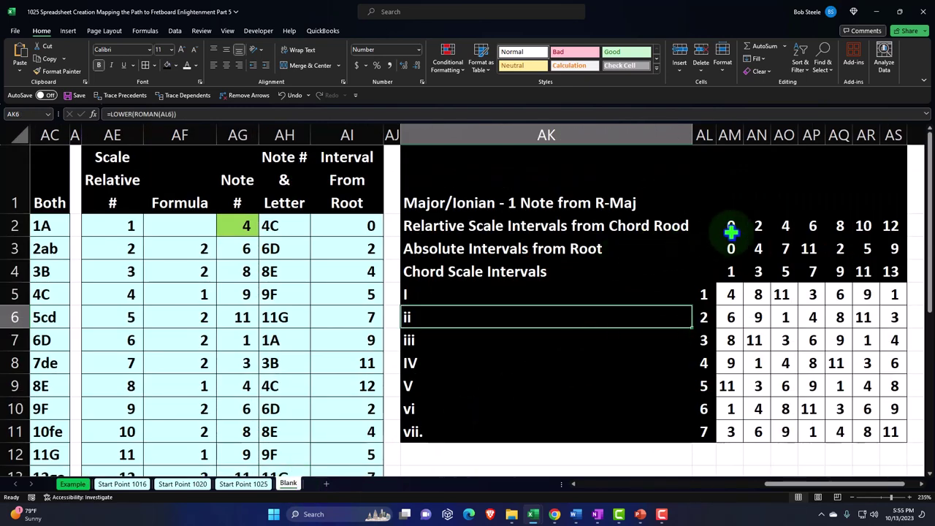
pyautogui.click(731, 231)
pyautogui.press('Down')
pyautogui.press('Down')
pyautogui.press('Down')
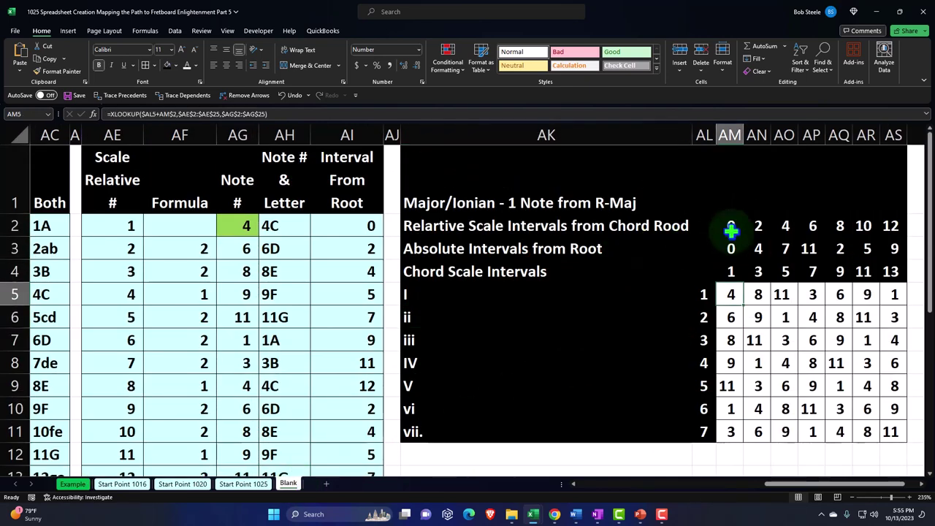